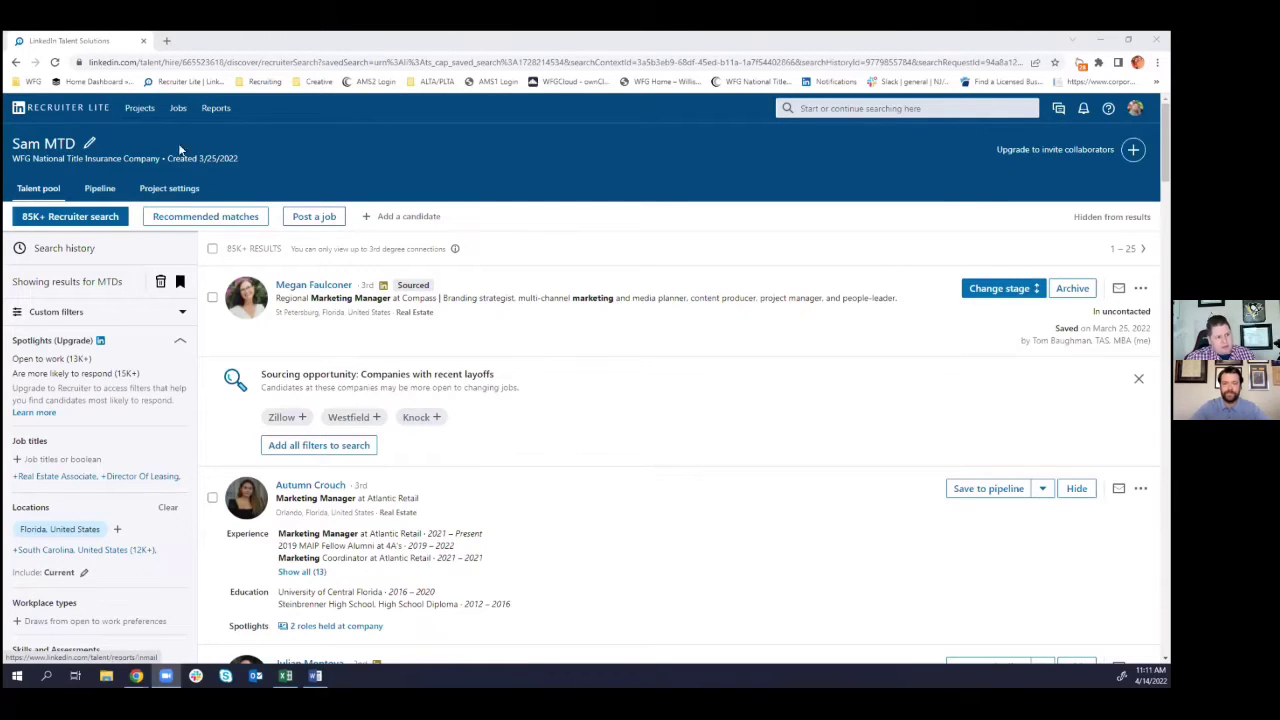
# - Open the Sam MTD project from Recent projects and view its pipeline of 33 uncontacted candidates
pyautogui.click(70, 108)
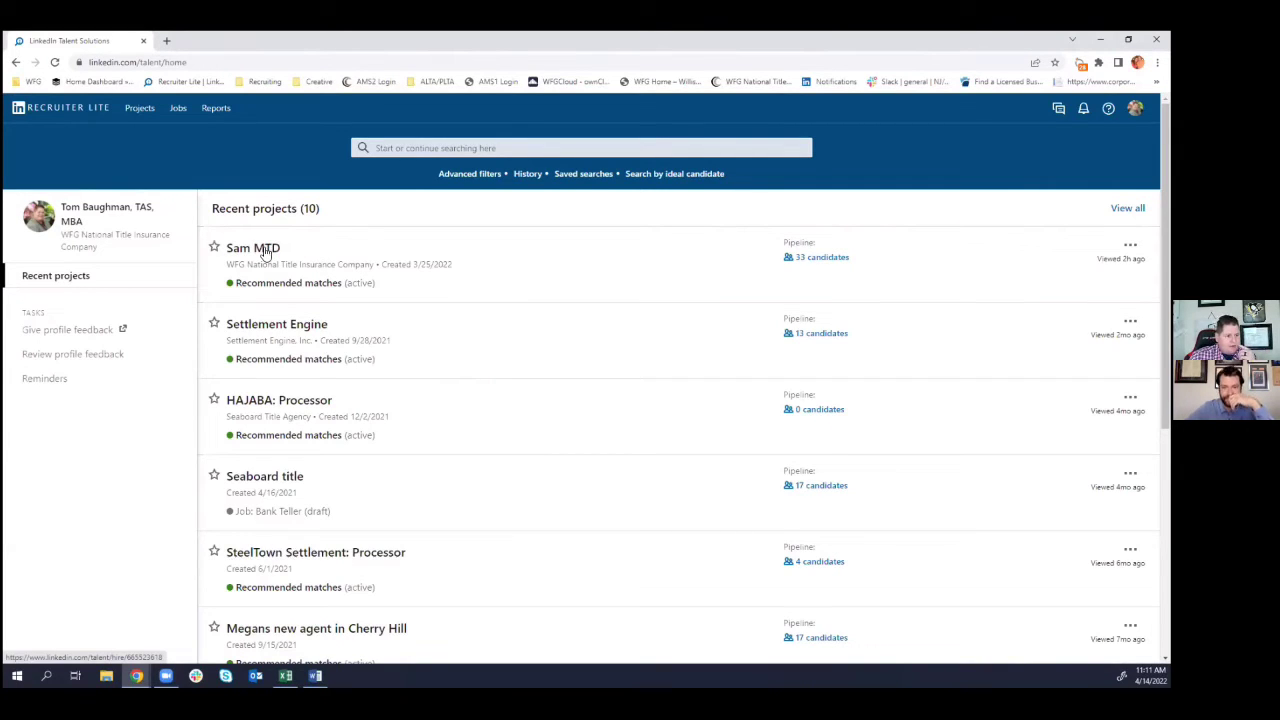
pyautogui.click(266, 252)
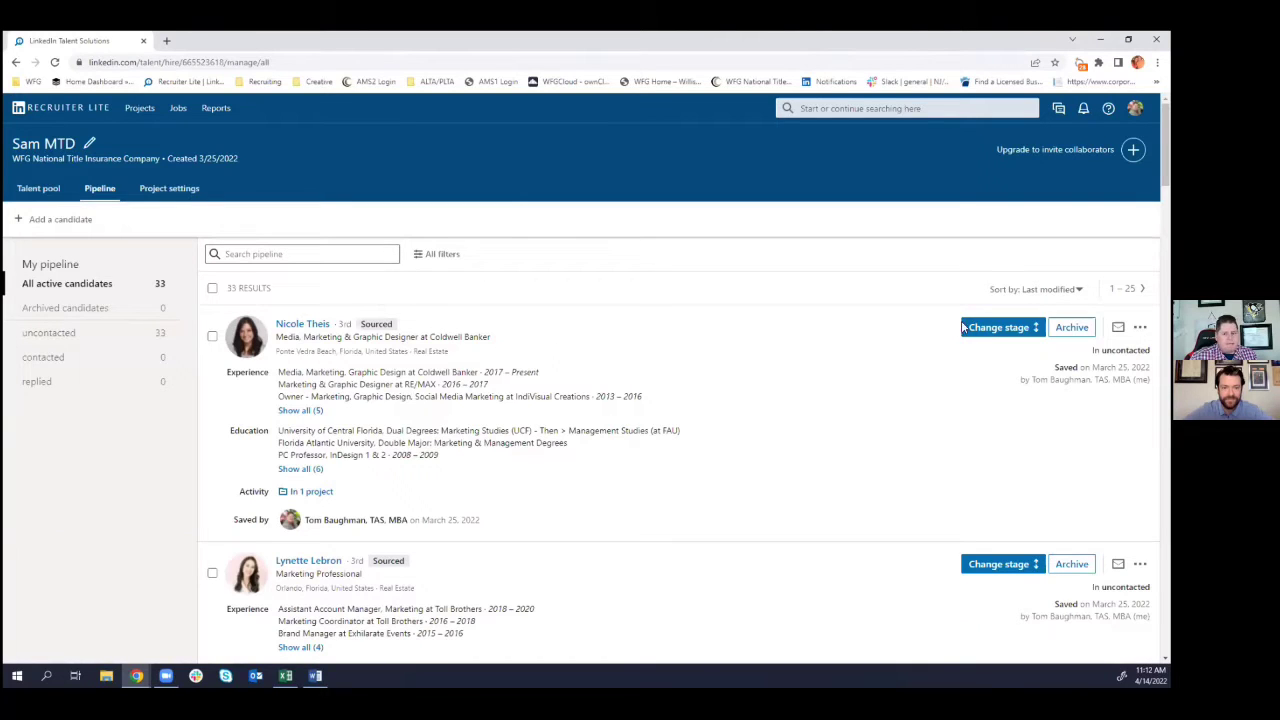
pyautogui.click(1038, 329)
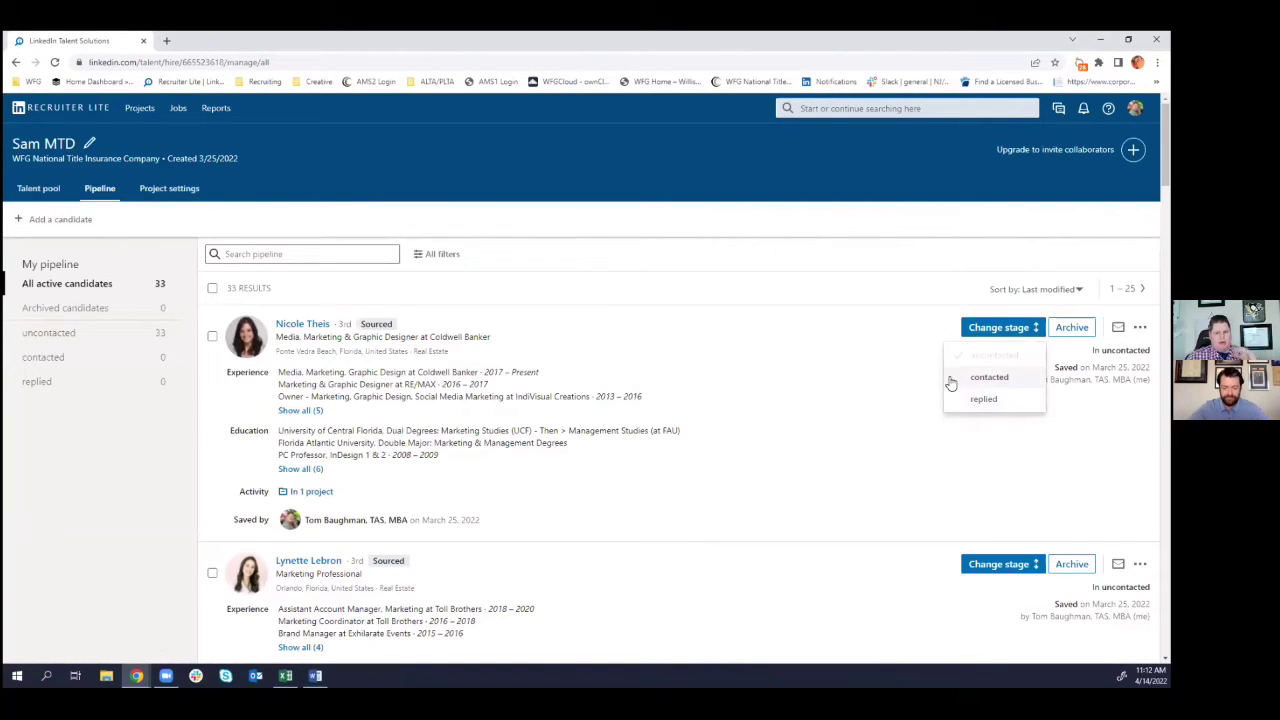
pyautogui.click(918, 372)
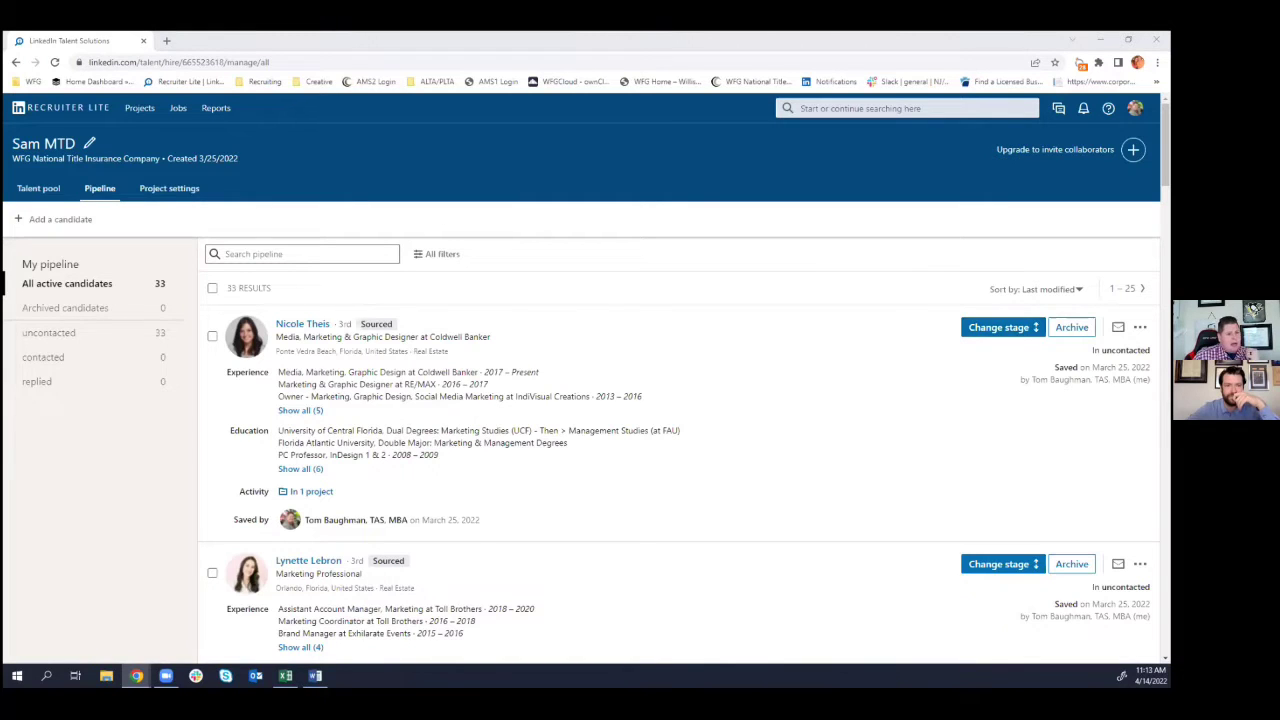
# - Name the new project 'Sams MTD' with the description 'Marketing Tech Director'
pyautogui.click(353, 297)
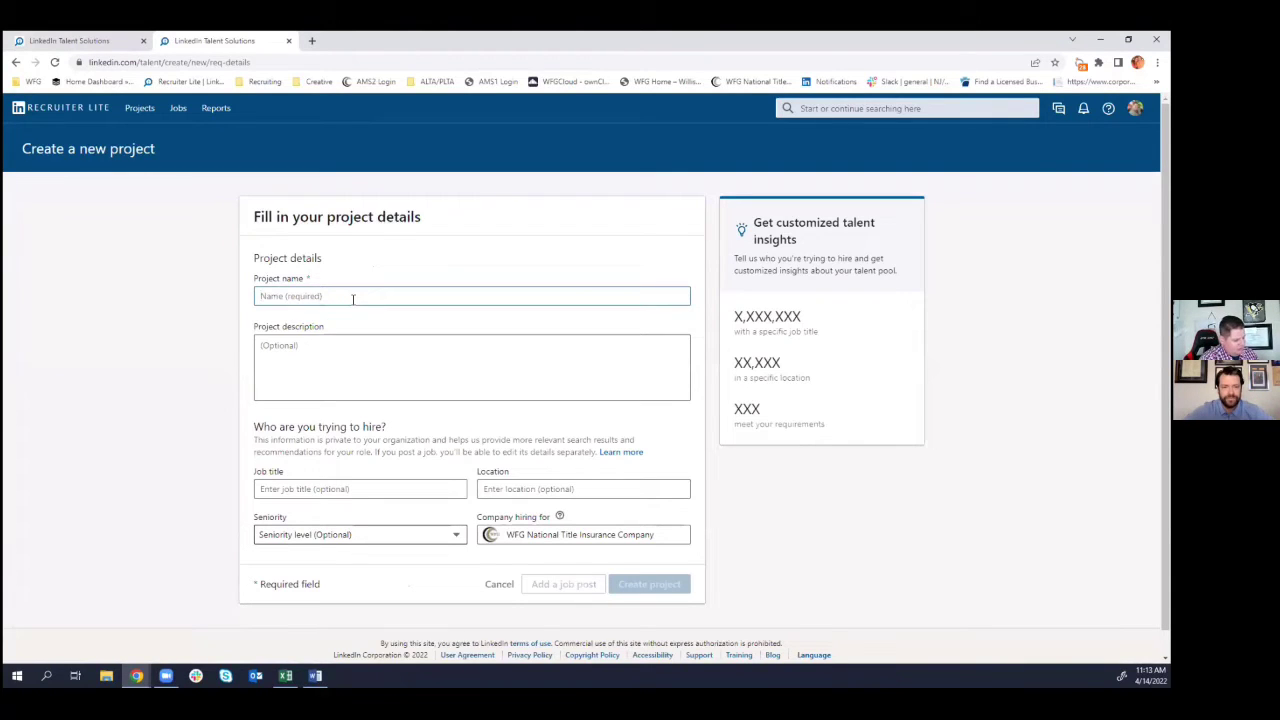
pyautogui.write('Sams ')
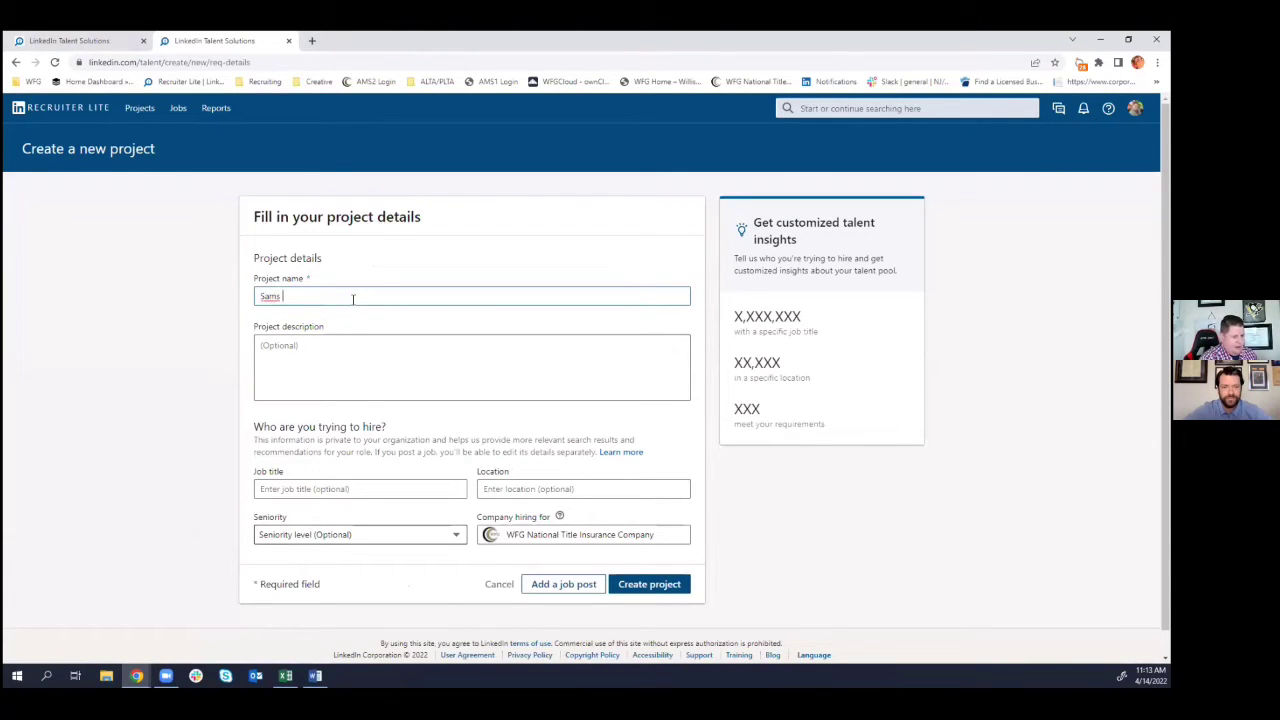
pyautogui.write('MTD')
pyautogui.click(321, 353)
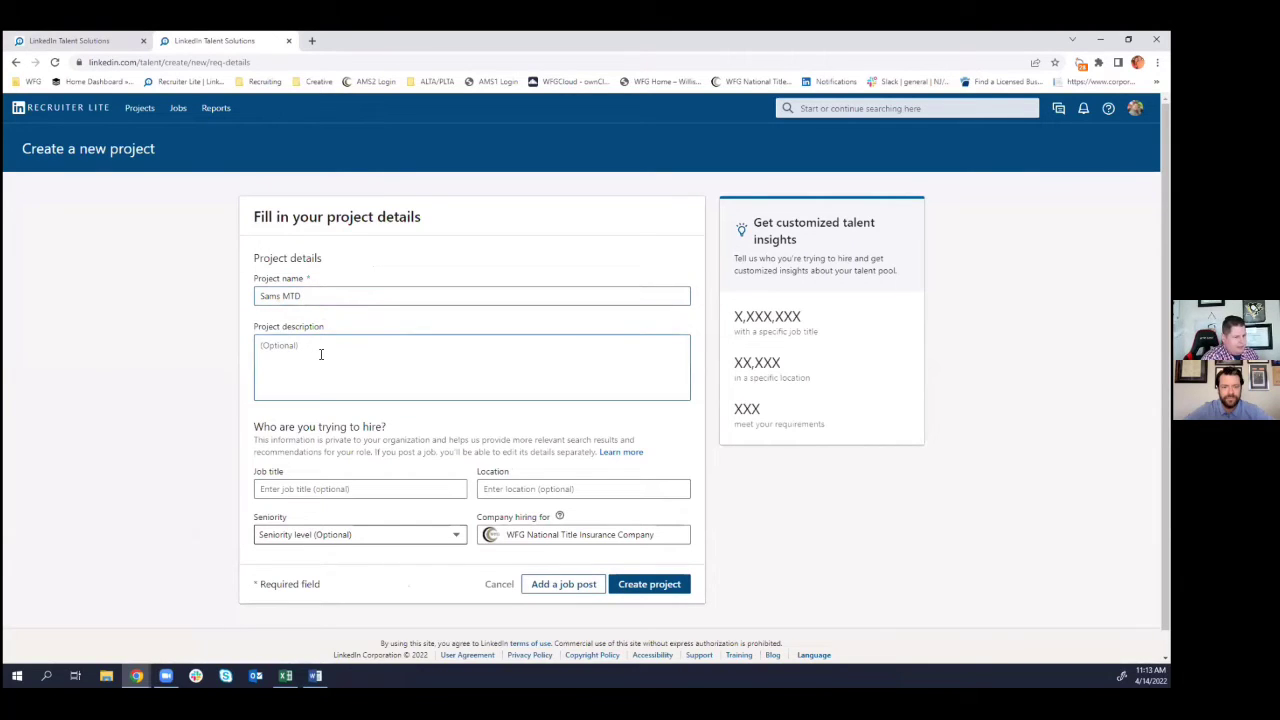
pyautogui.write('Mar')
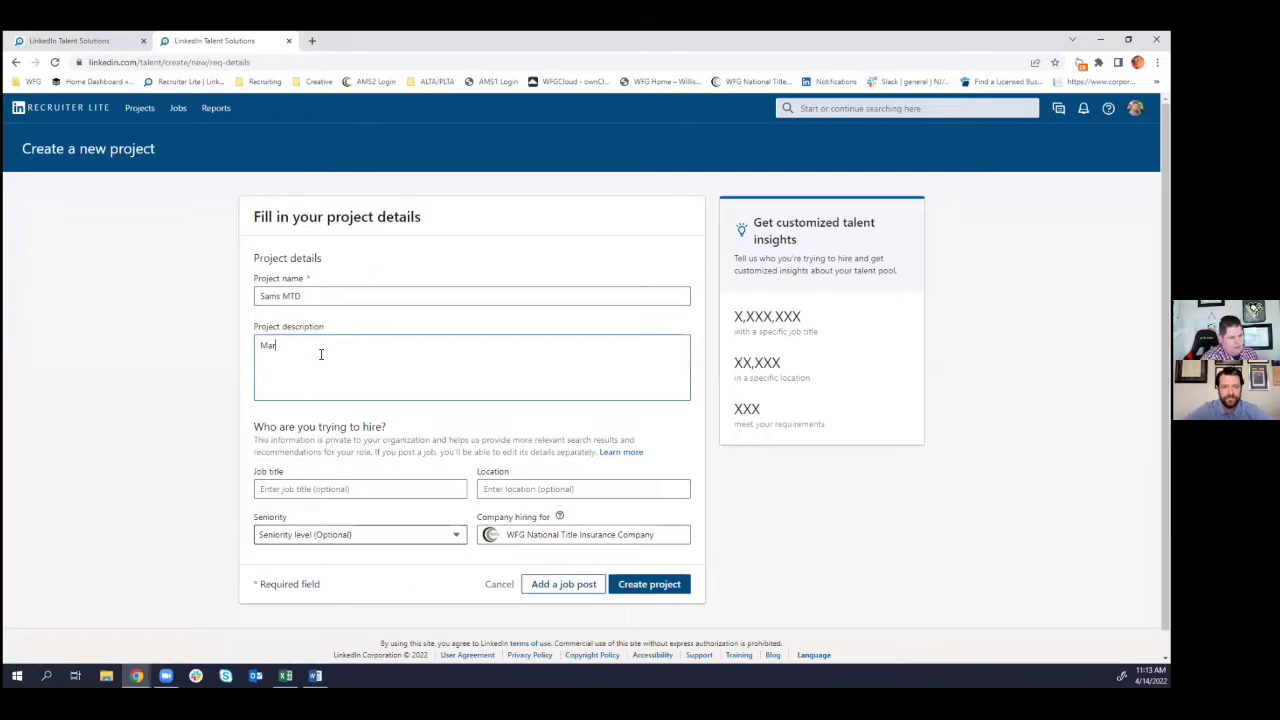
pyautogui.write('keting Tech')
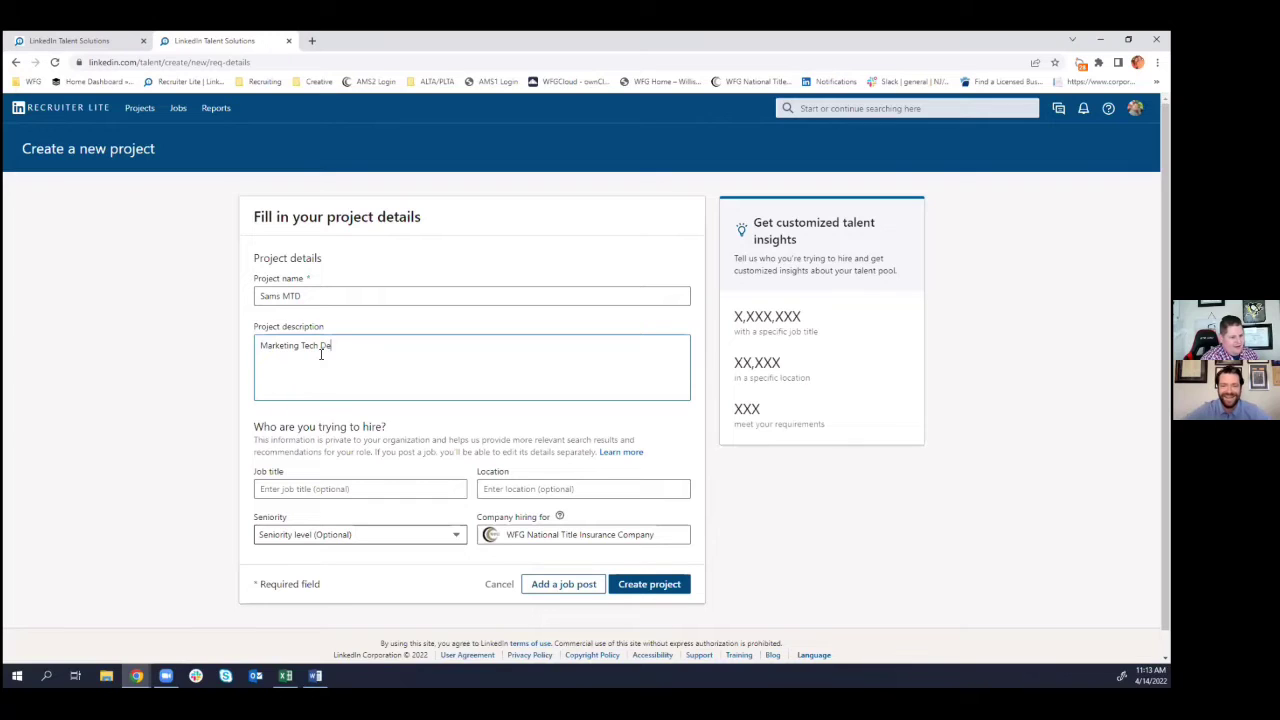
pyautogui.write(' De')
pyautogui.press('BackSpace')
pyautogui.write('irector')
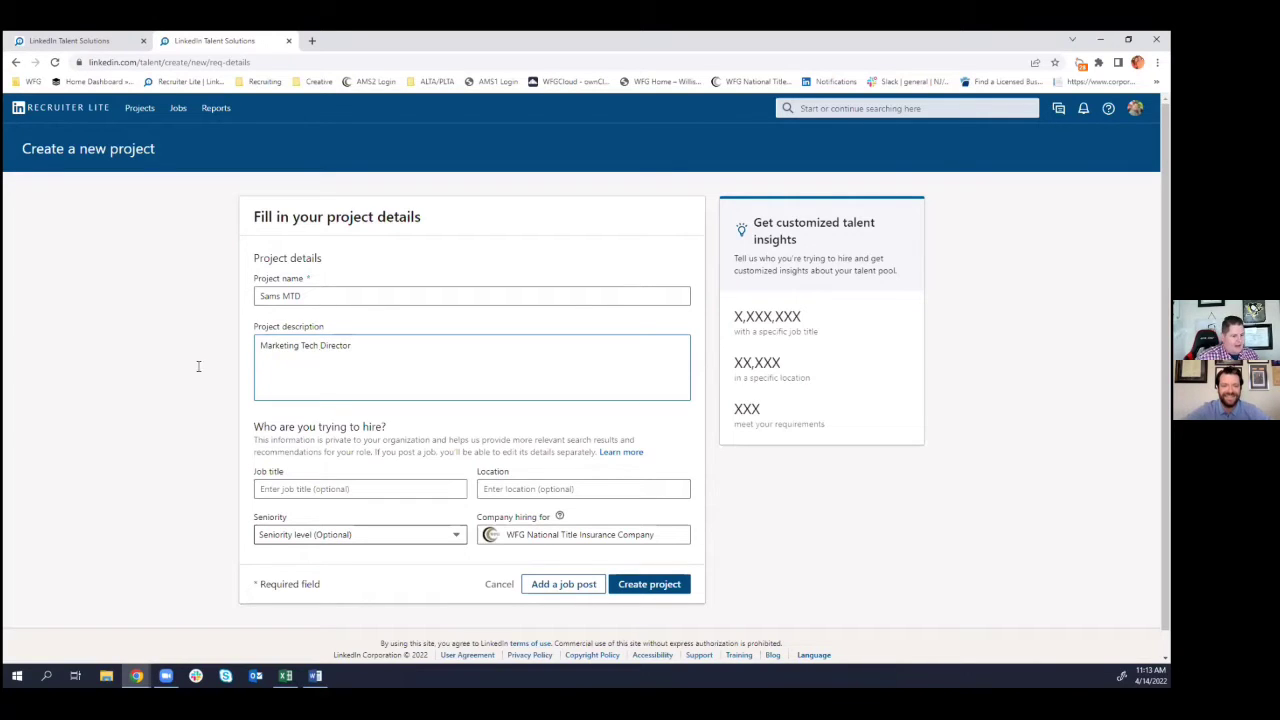
# - Set job title Marketing Manager, location Florida, United States, Mid-Senior seniority, and create the project
pyautogui.click(337, 482)
pyautogui.write('Ma')
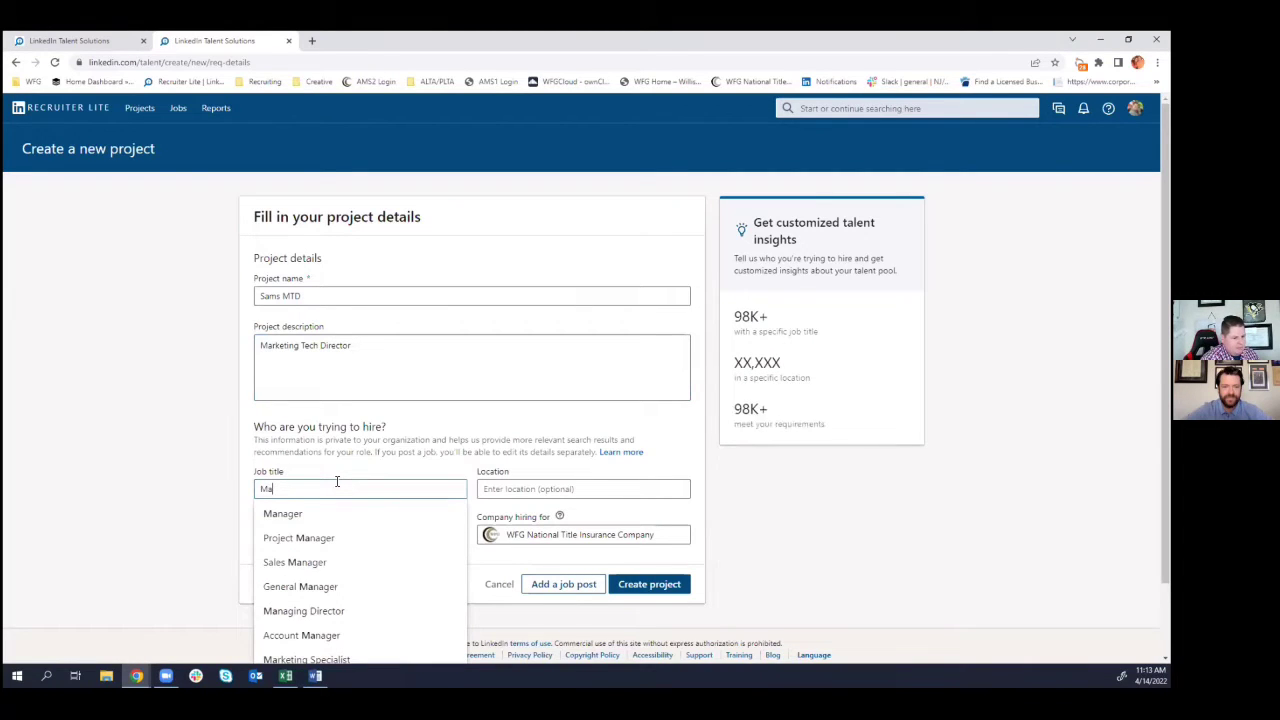
pyautogui.write('rketing Man')
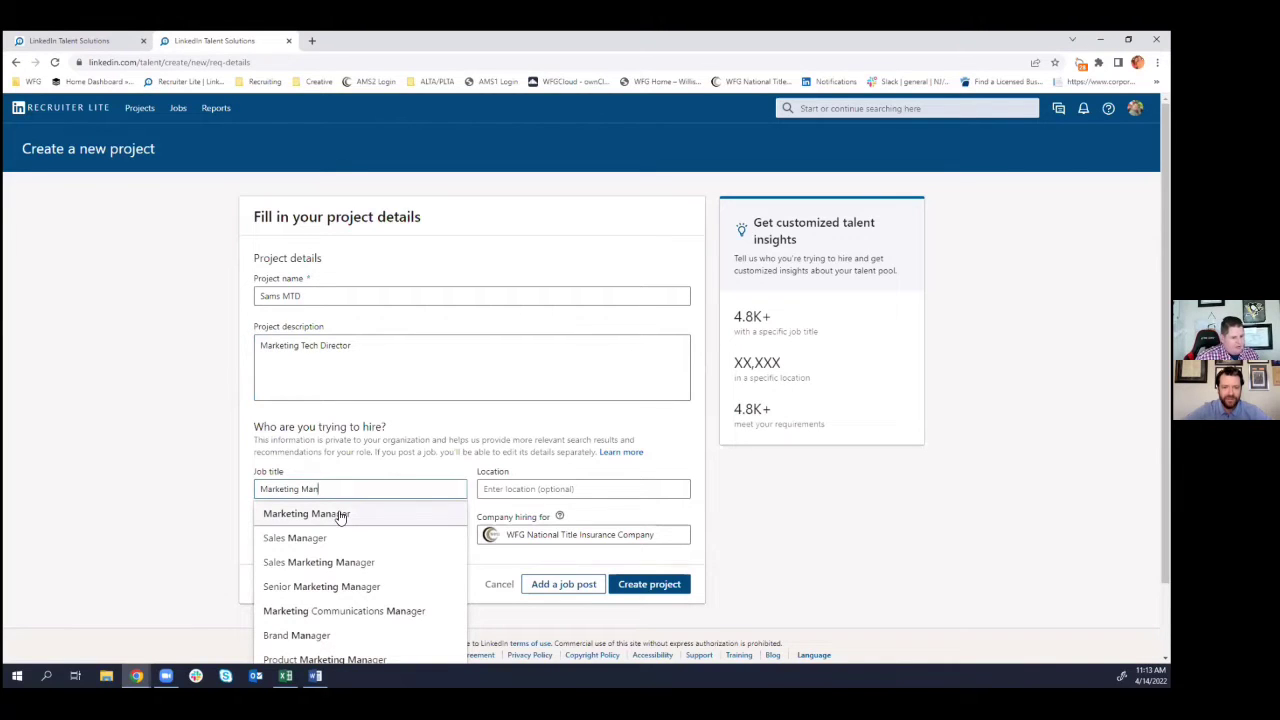
pyautogui.click(344, 514)
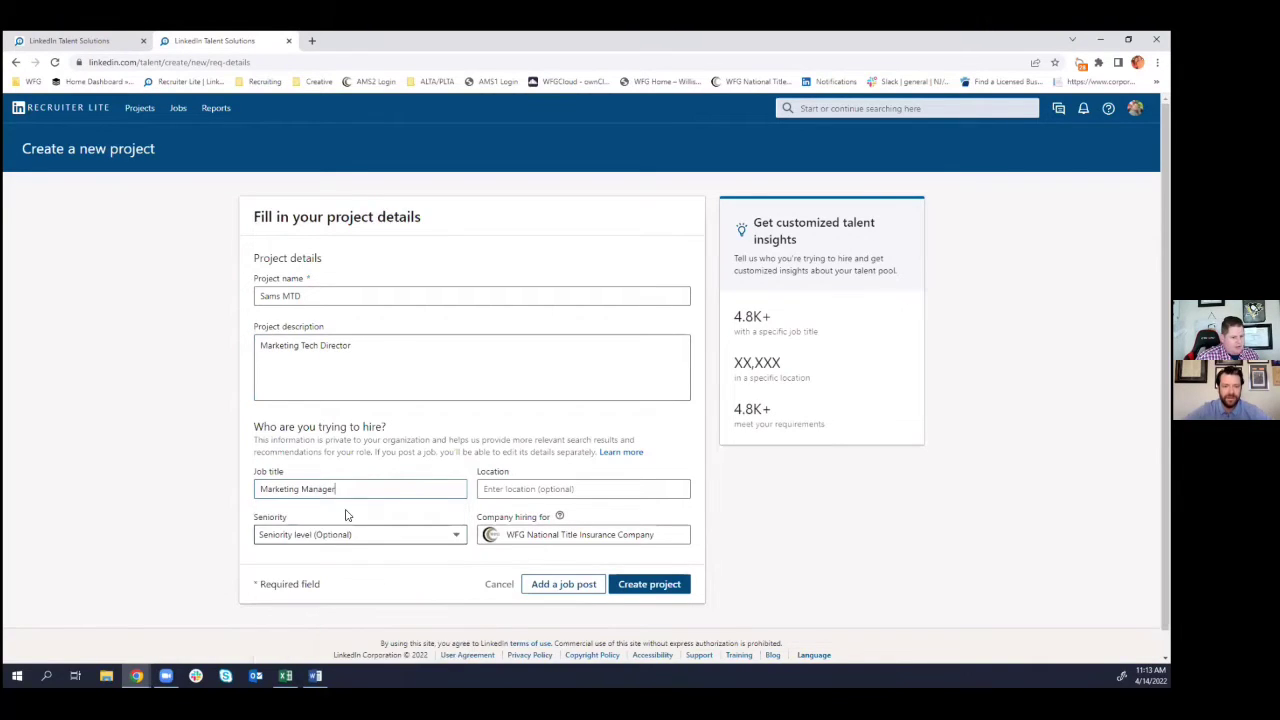
pyautogui.click(592, 491)
pyautogui.write('Flor')
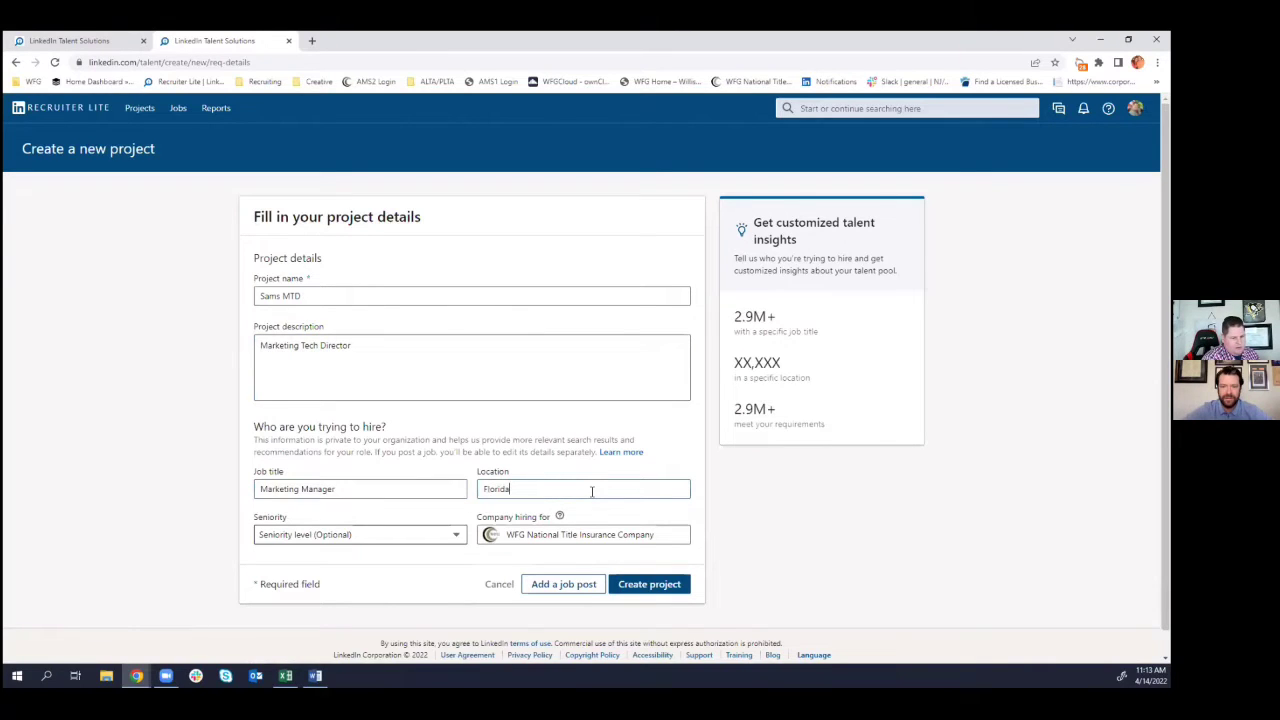
pyautogui.write('ida')
pyautogui.click(560, 514)
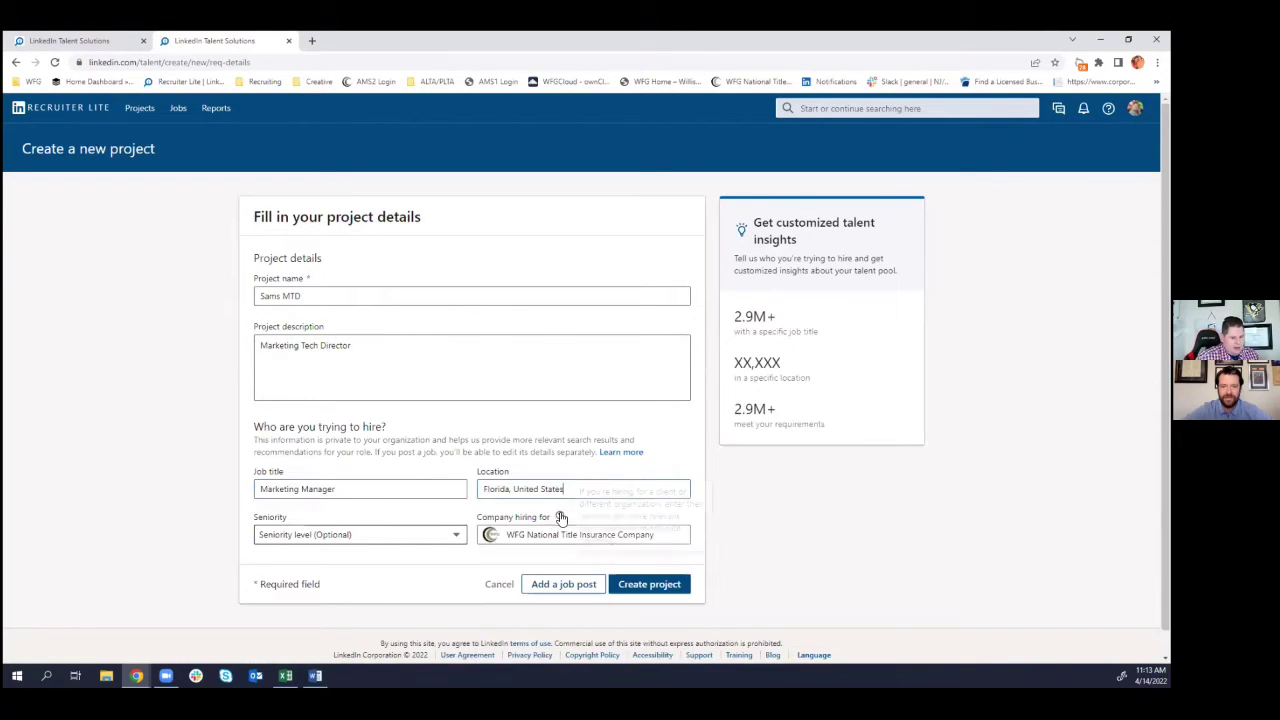
pyautogui.click(392, 536)
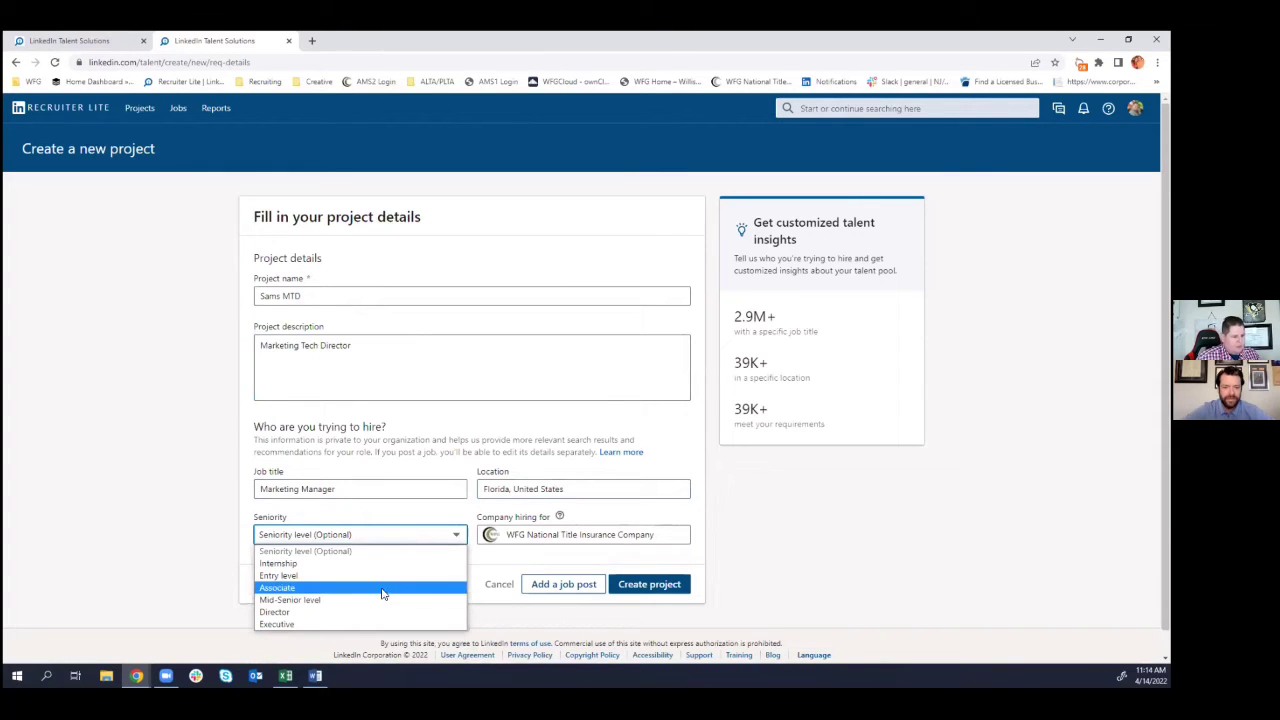
pyautogui.click(381, 599)
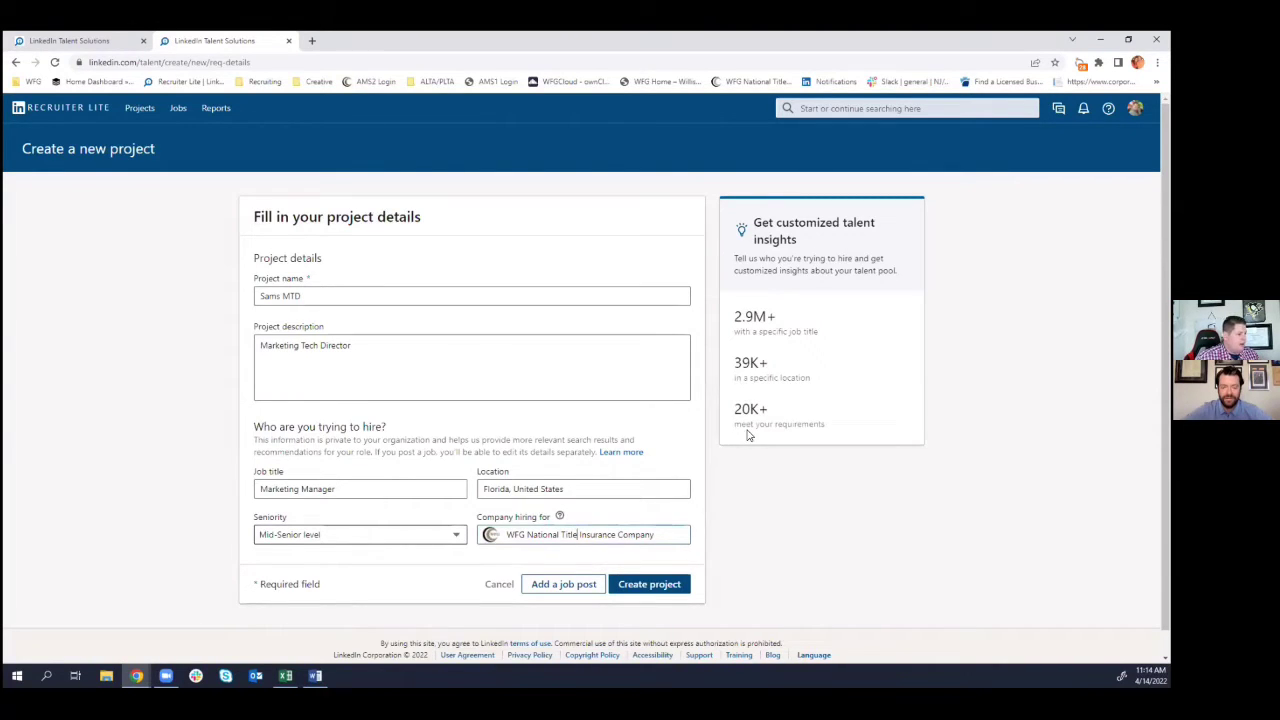
pyautogui.click(671, 588)
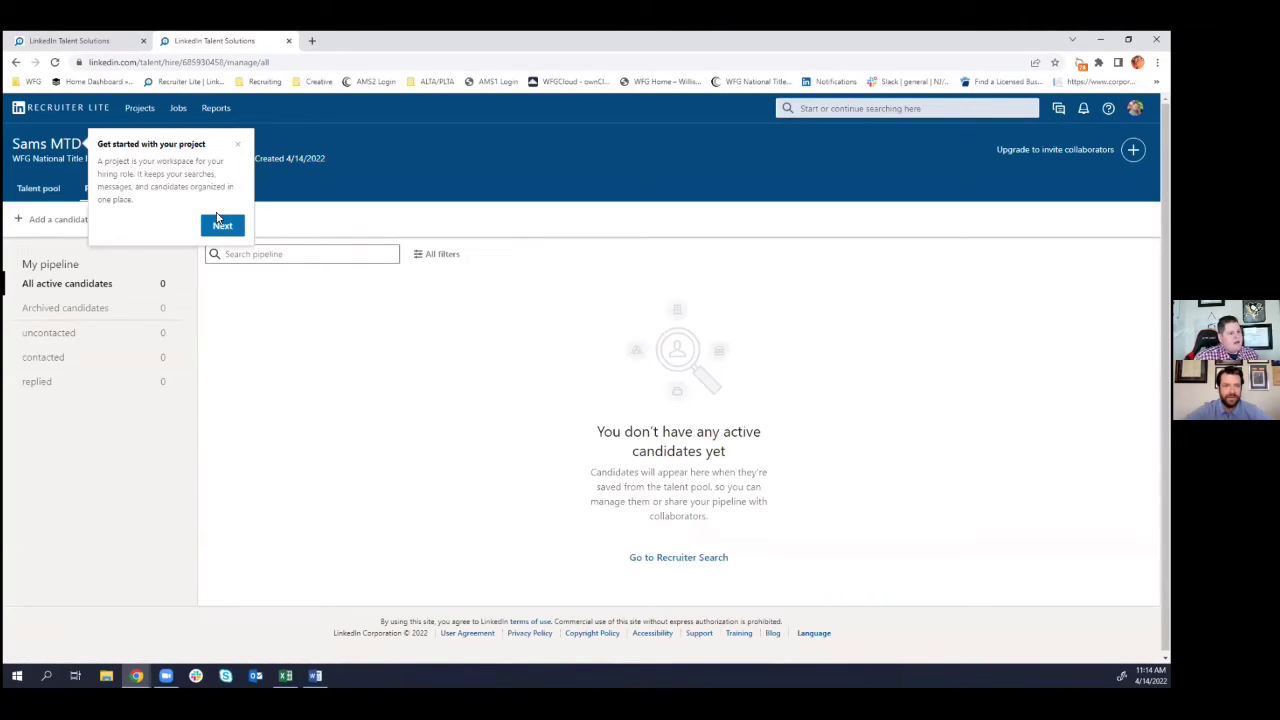
# - Skip the intro tip and view the Sams MTD talent pool of 20K+ Florida Marketing Manager results
pyautogui.click(221, 227)
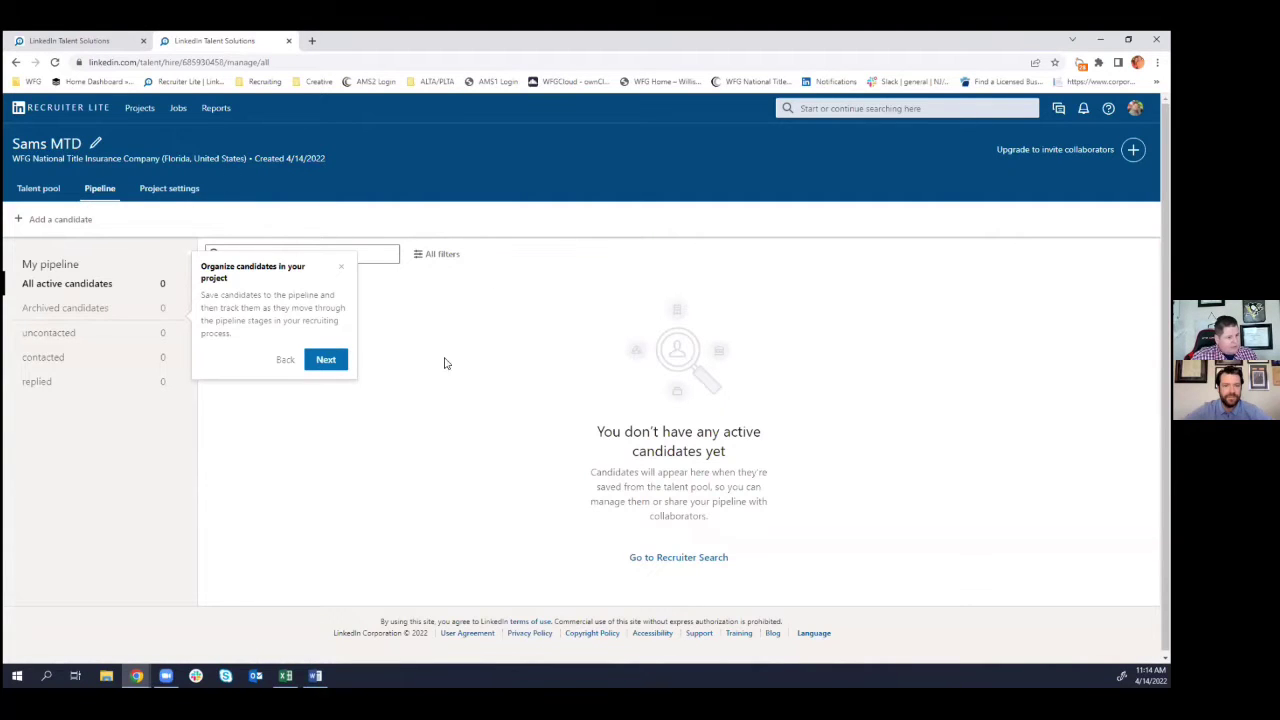
pyautogui.click(47, 190)
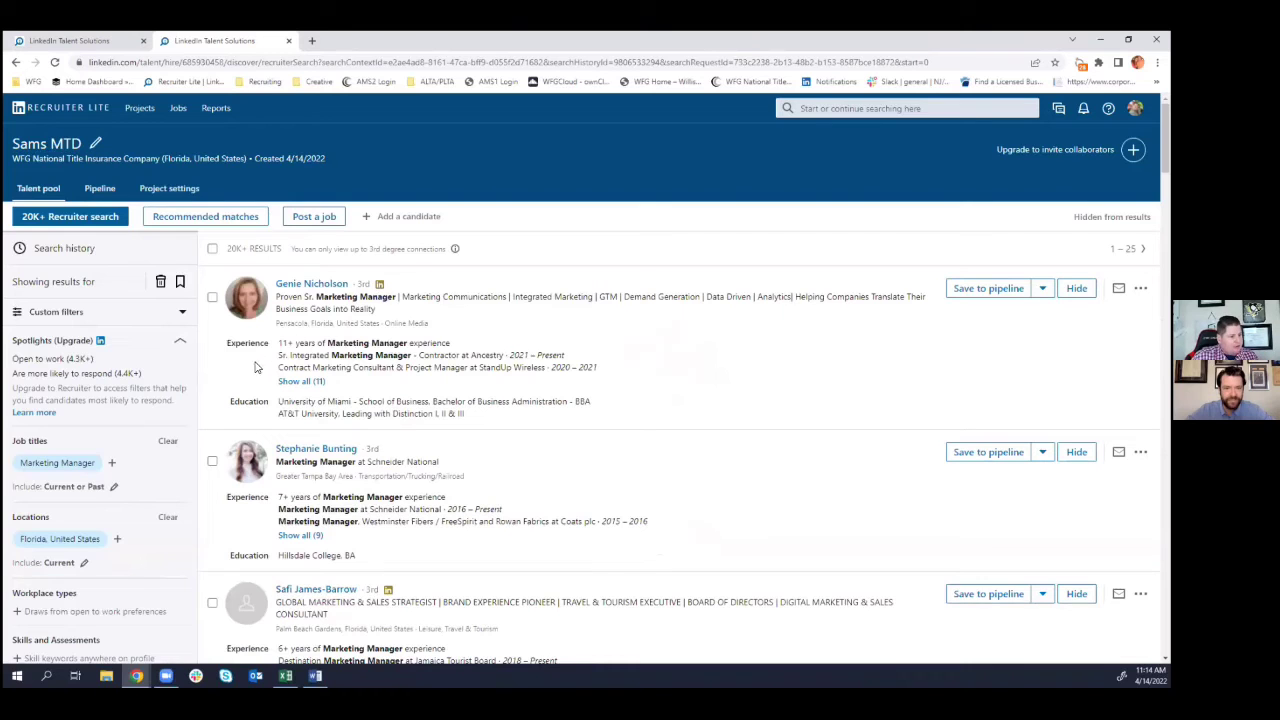
pyautogui.scroll(-2, 192, 388)
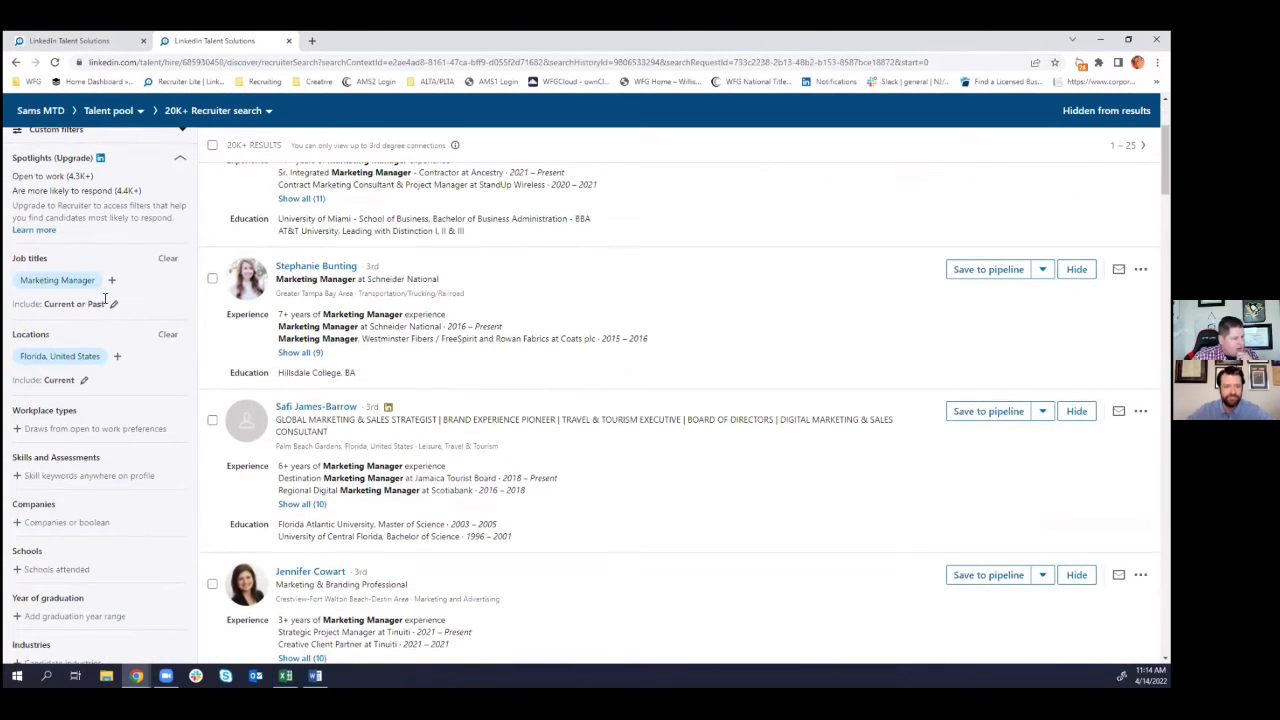
pyautogui.click(111, 282)
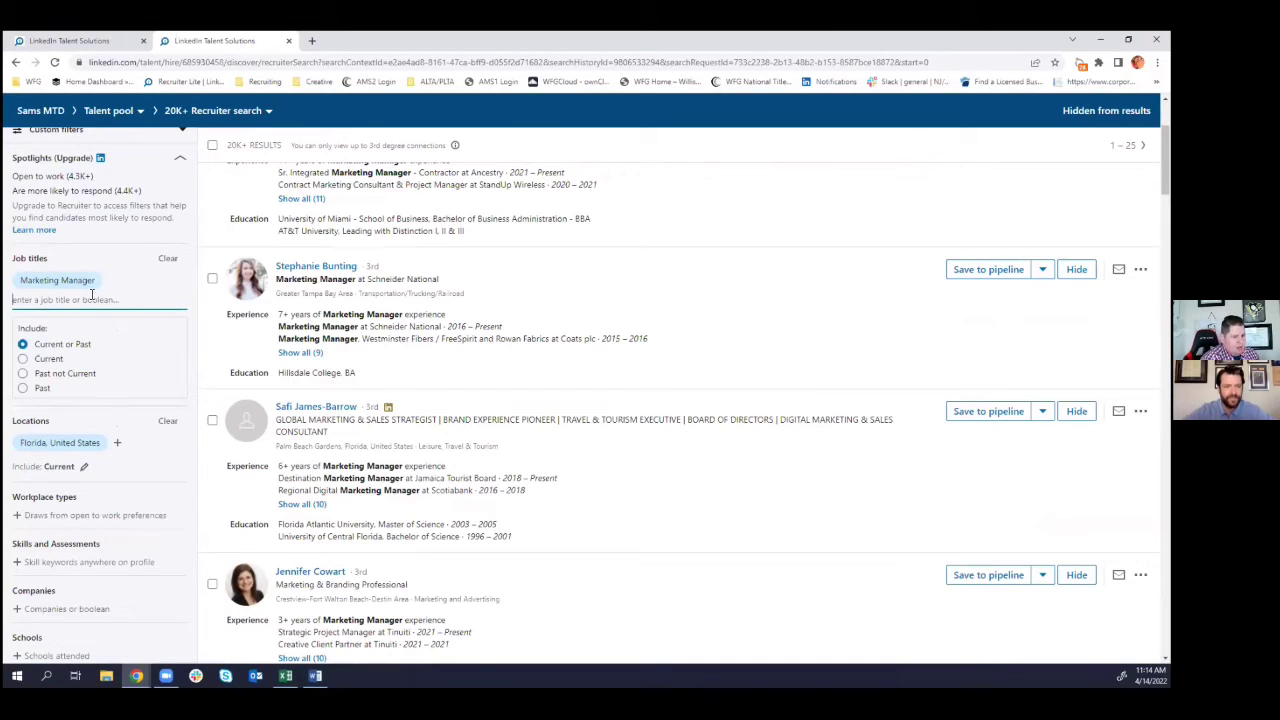
# - Add Director Marketing Communications, Marketing Director and Regional Director Of Sales And Marketing as job titles
pyautogui.write('Marke')
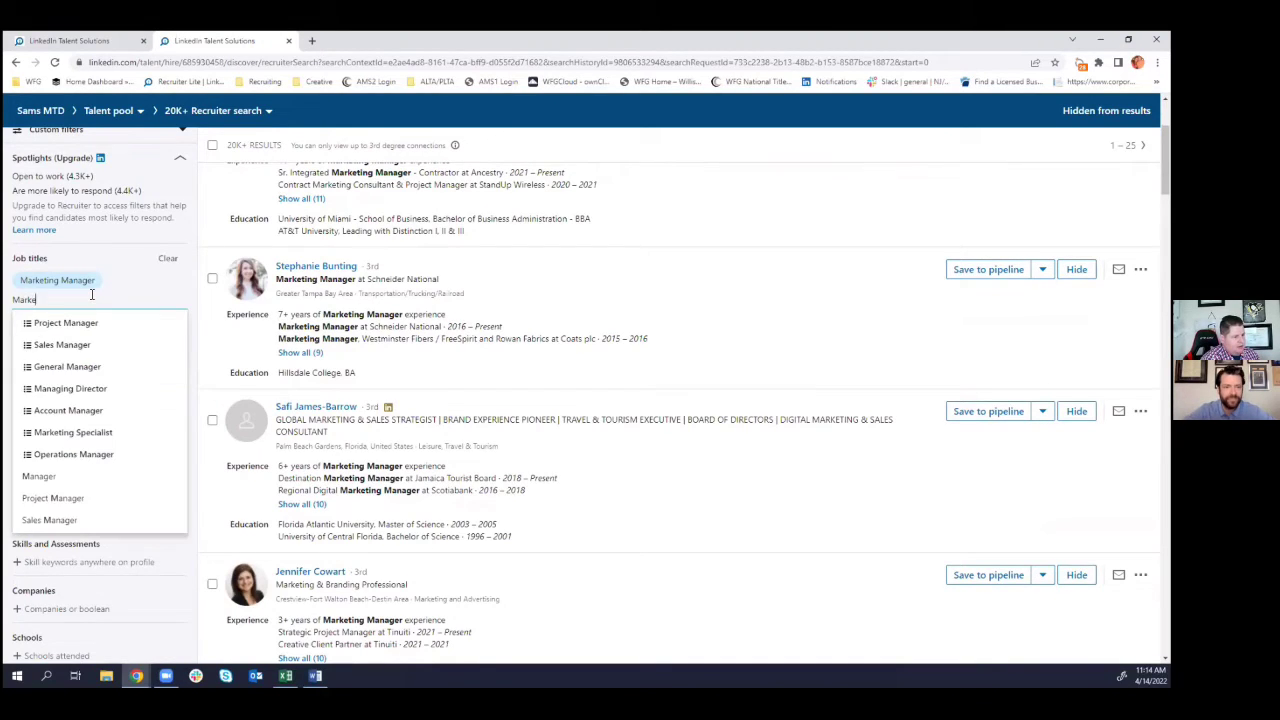
pyautogui.write('ting Director')
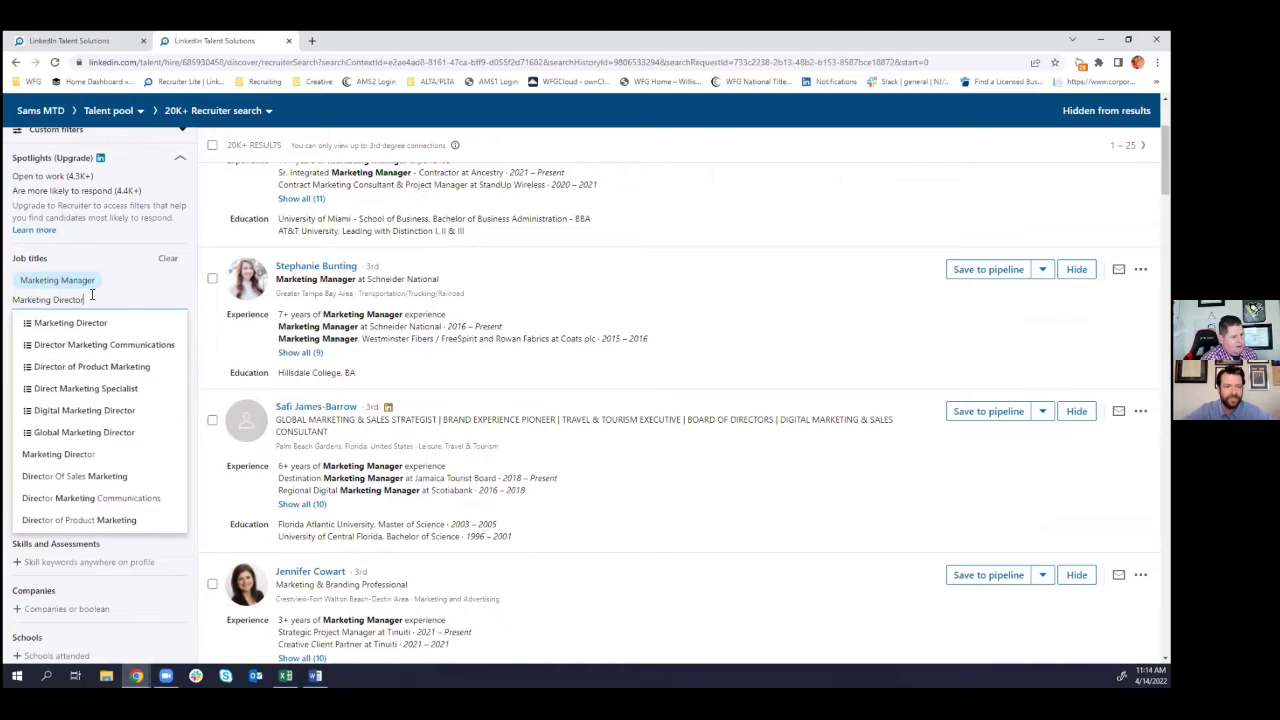
pyautogui.click(90, 344)
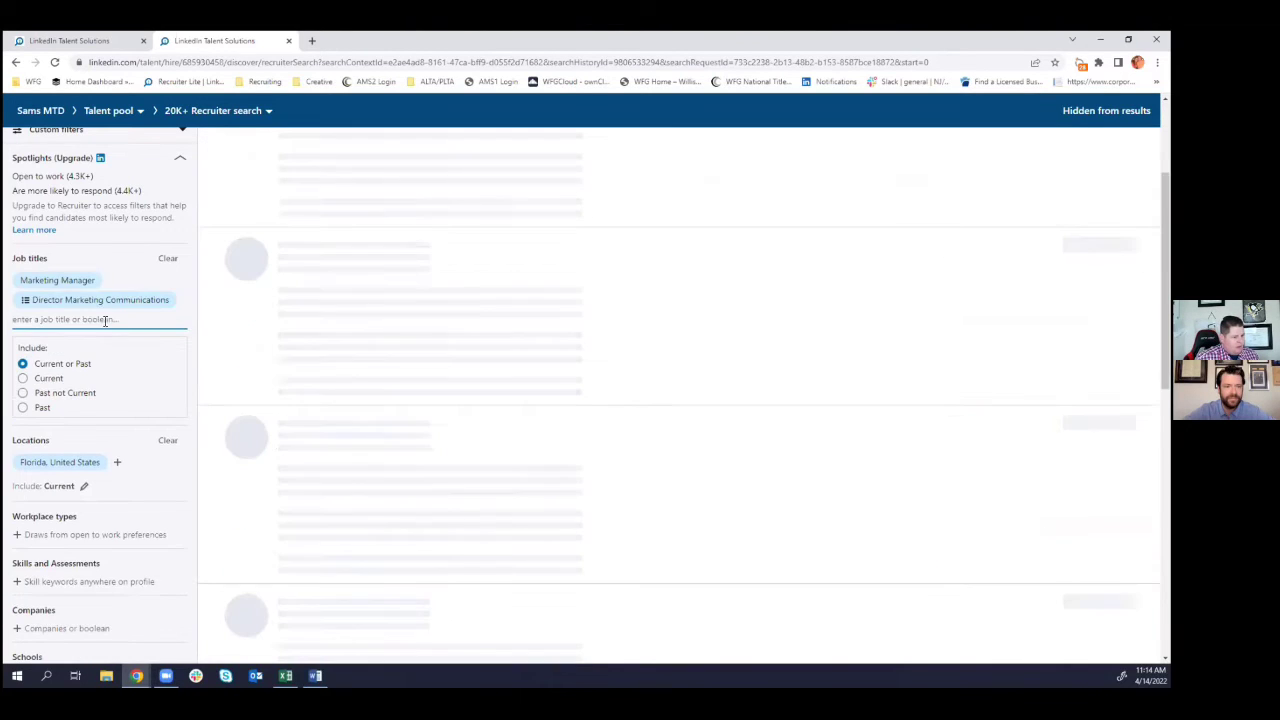
pyautogui.write('mark')
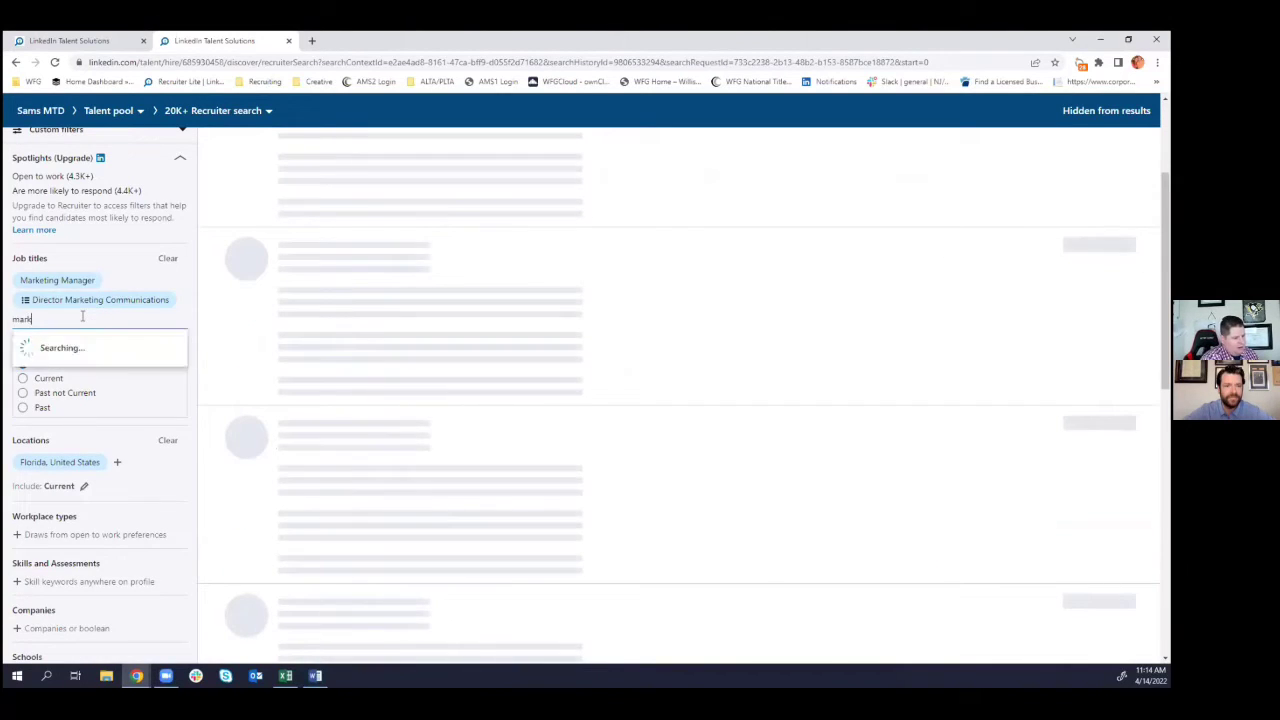
pyautogui.write('eting Dir')
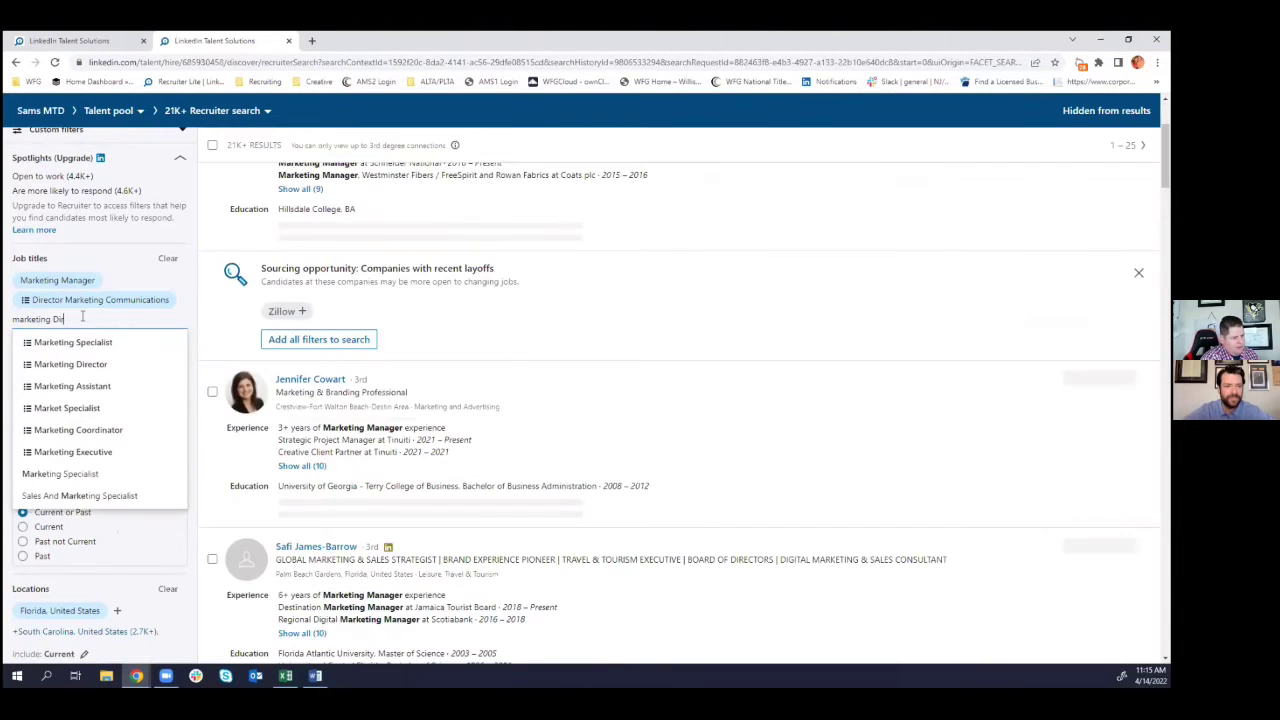
pyautogui.click(96, 341)
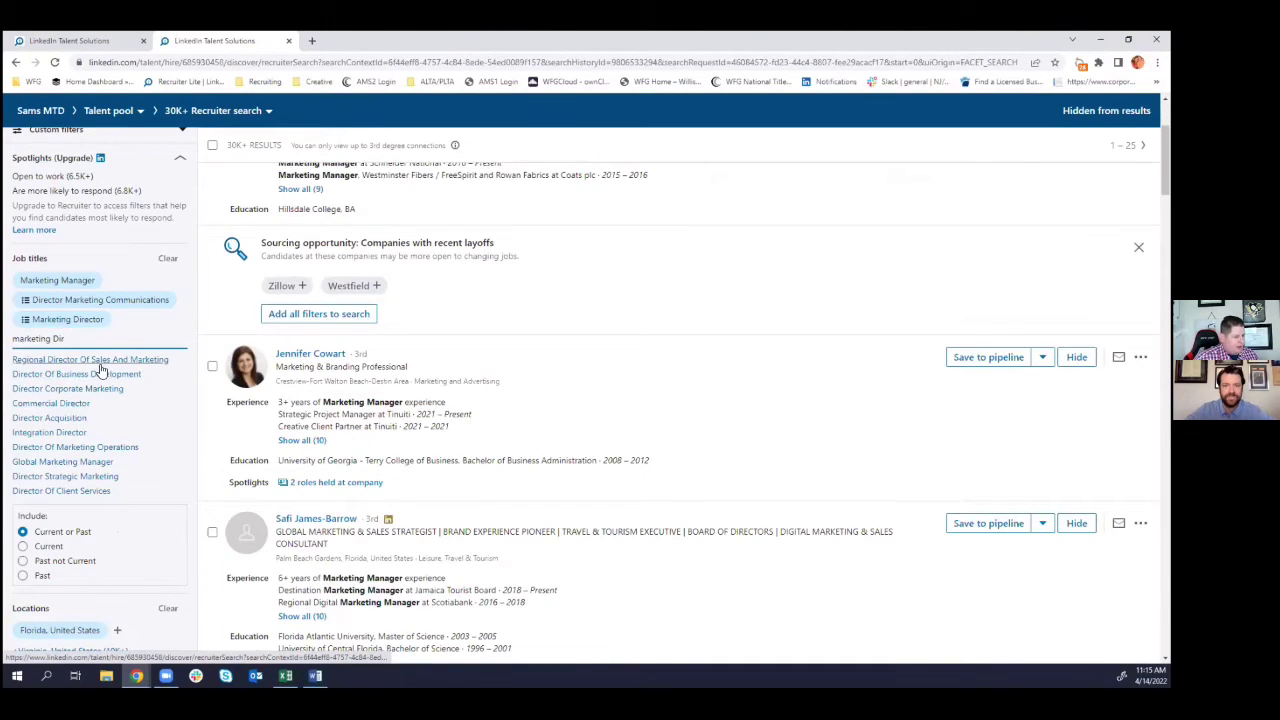
pyautogui.click(101, 362)
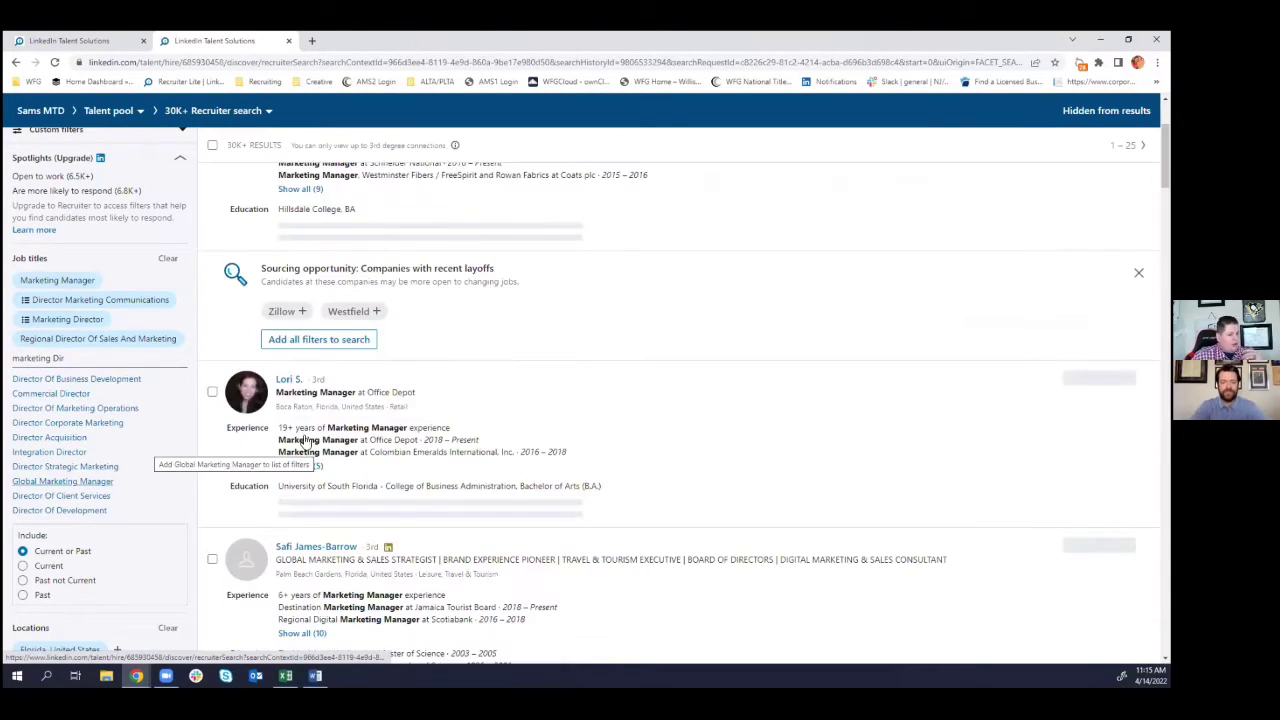
pyautogui.scroll(-3, 149, 446)
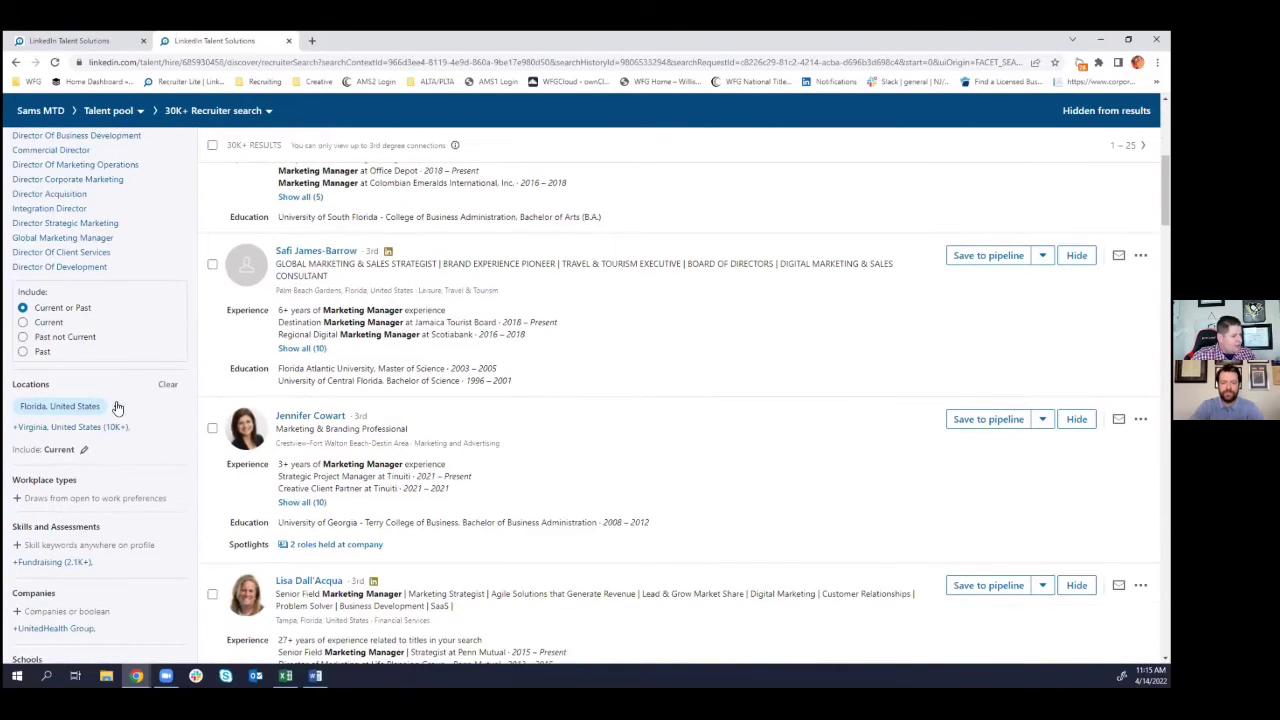
pyautogui.click(117, 406)
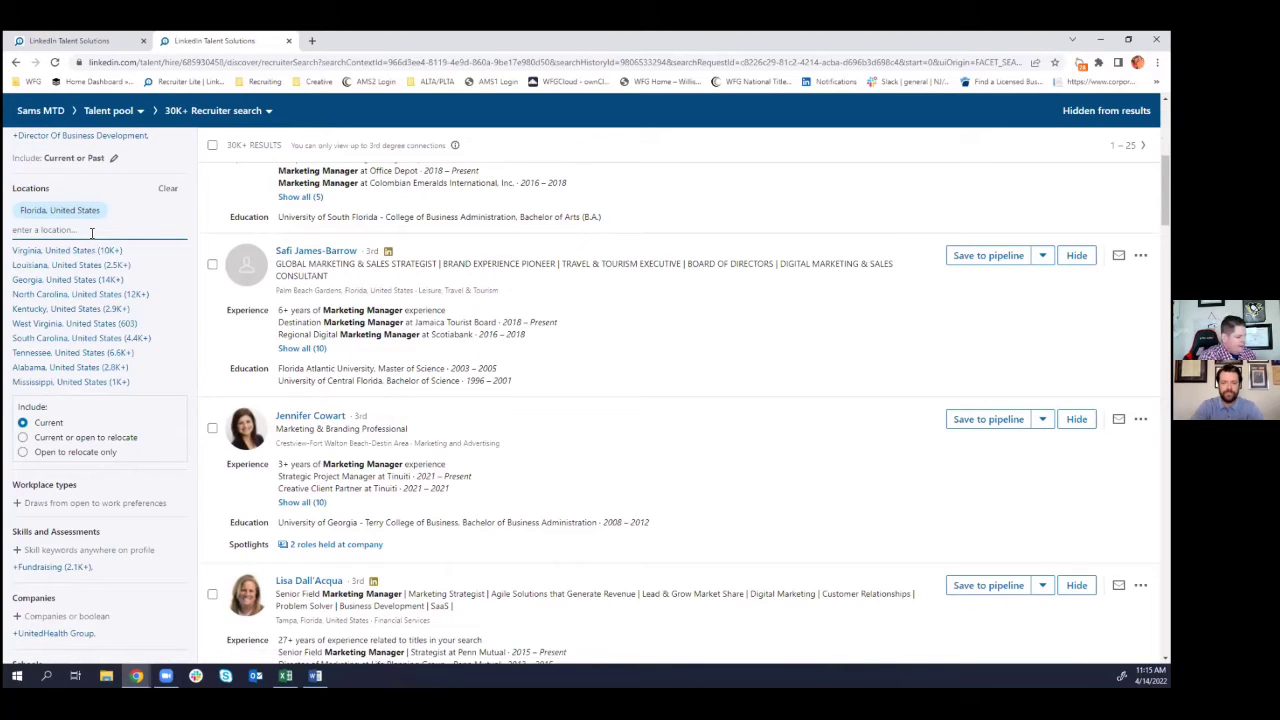
# - Add Cape Coral, Fort Myers and North Fort Myers, Florida as locations, reaching 30K+ results
pyautogui.write('Cap Coral')
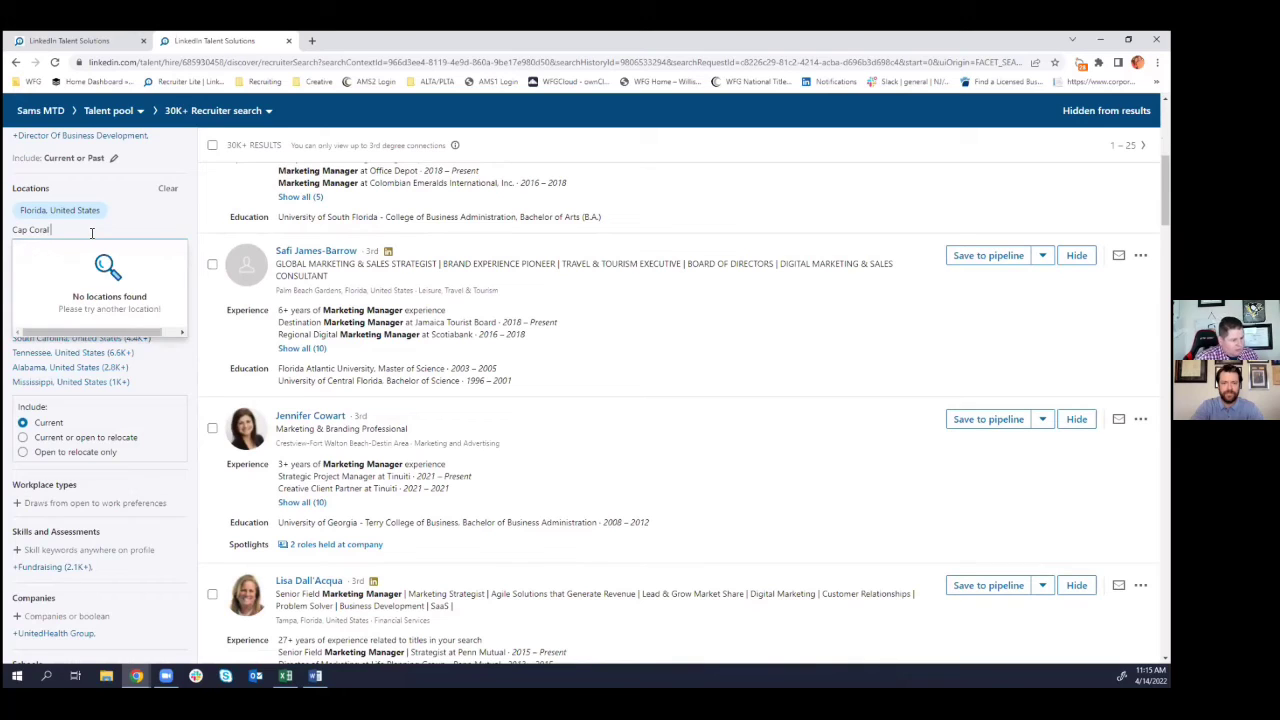
pyautogui.click(33, 230)
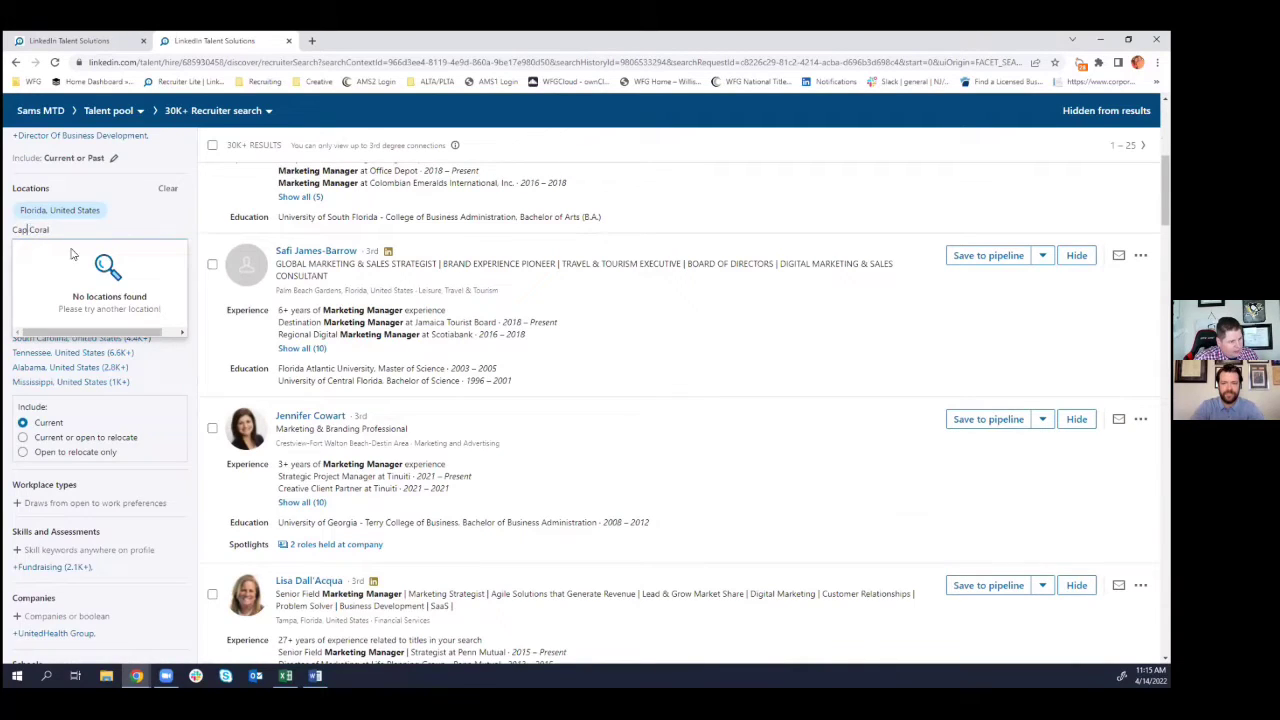
pyautogui.write('e')
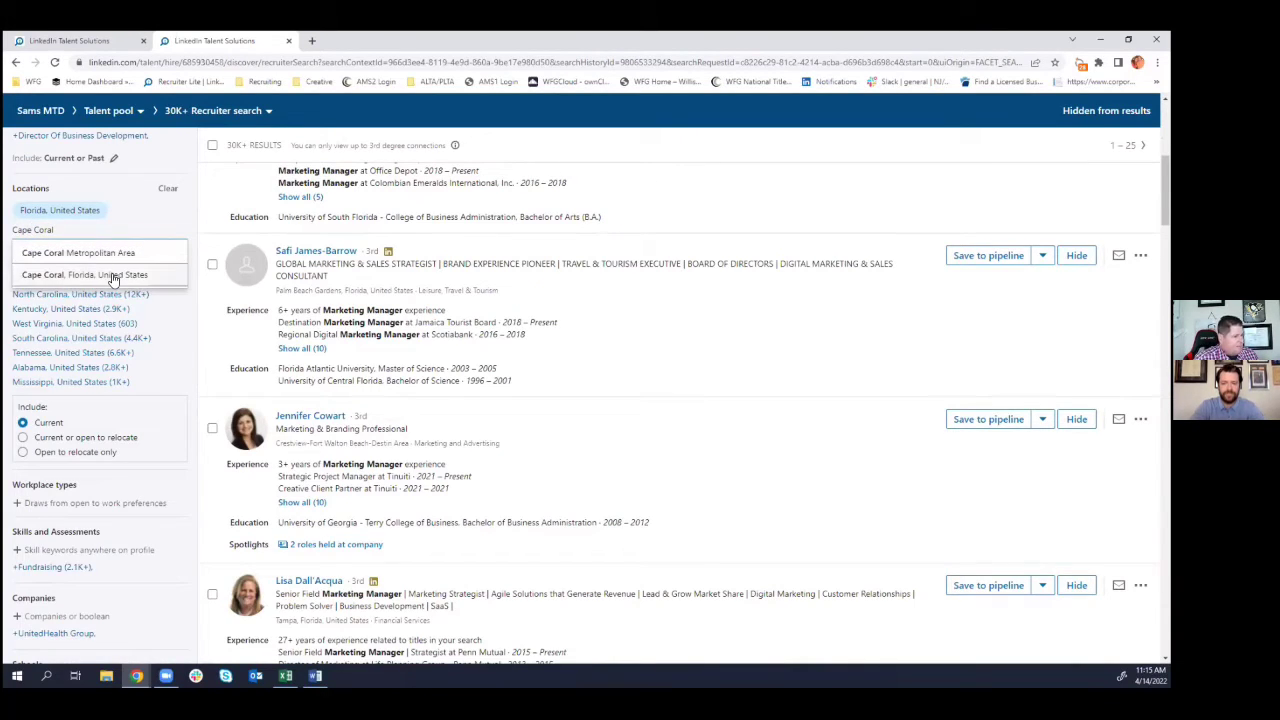
pyautogui.click(113, 276)
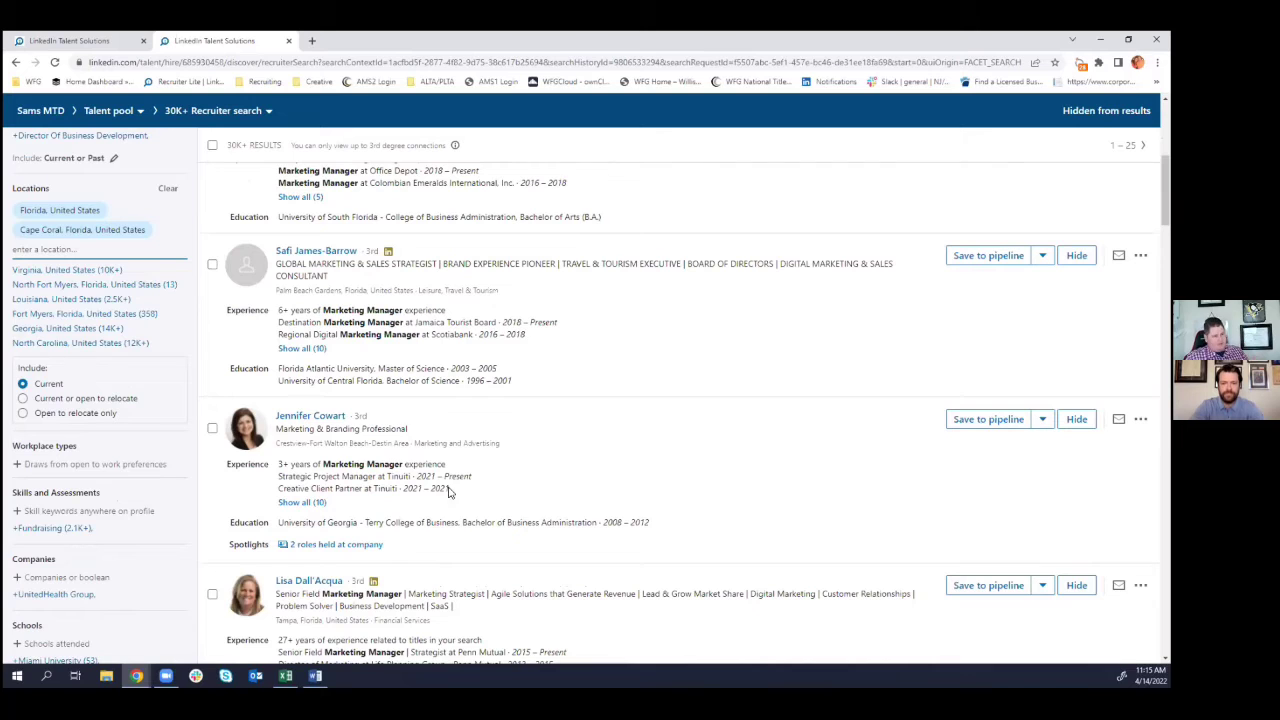
pyautogui.click(100, 313)
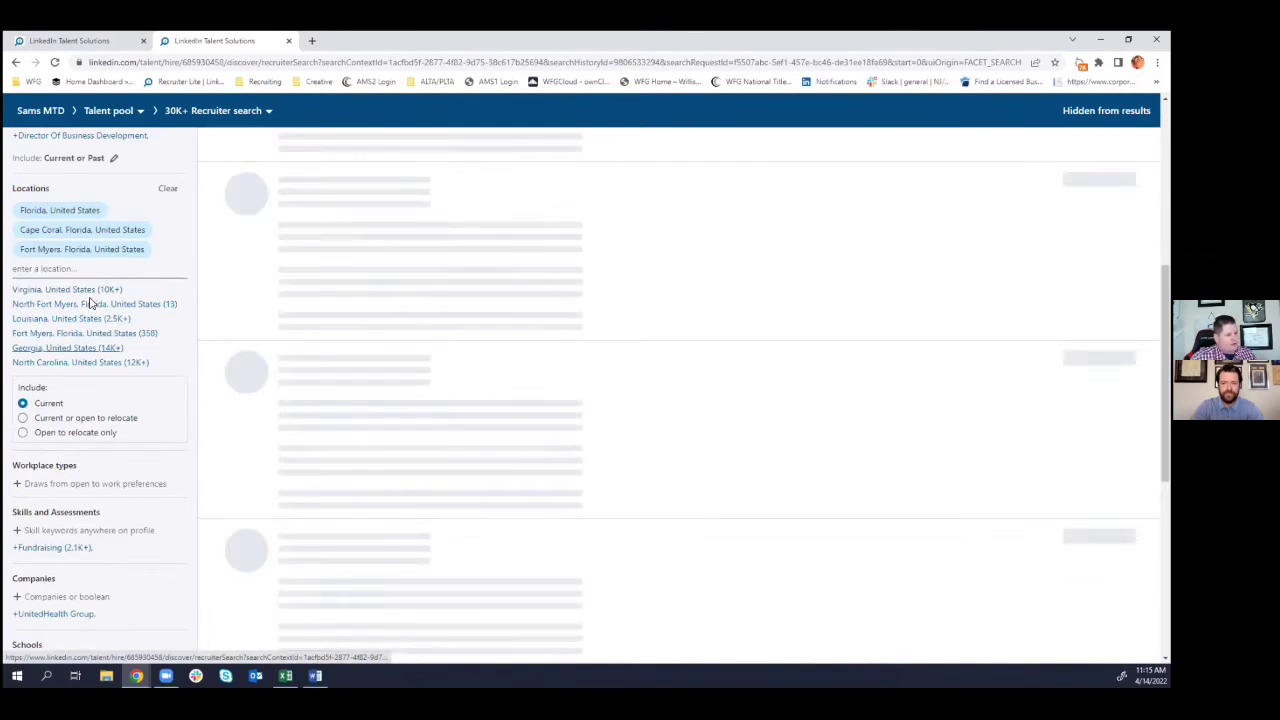
pyautogui.click(90, 303)
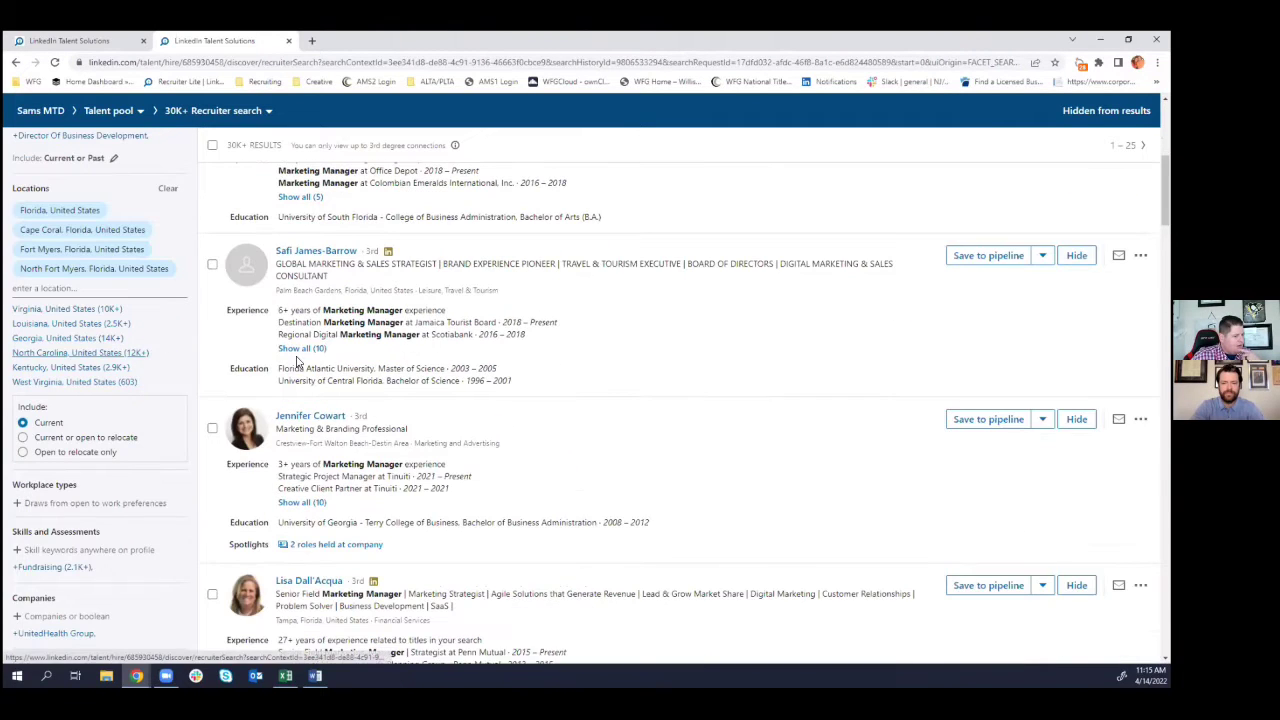
pyautogui.scroll(2, 280, 250)
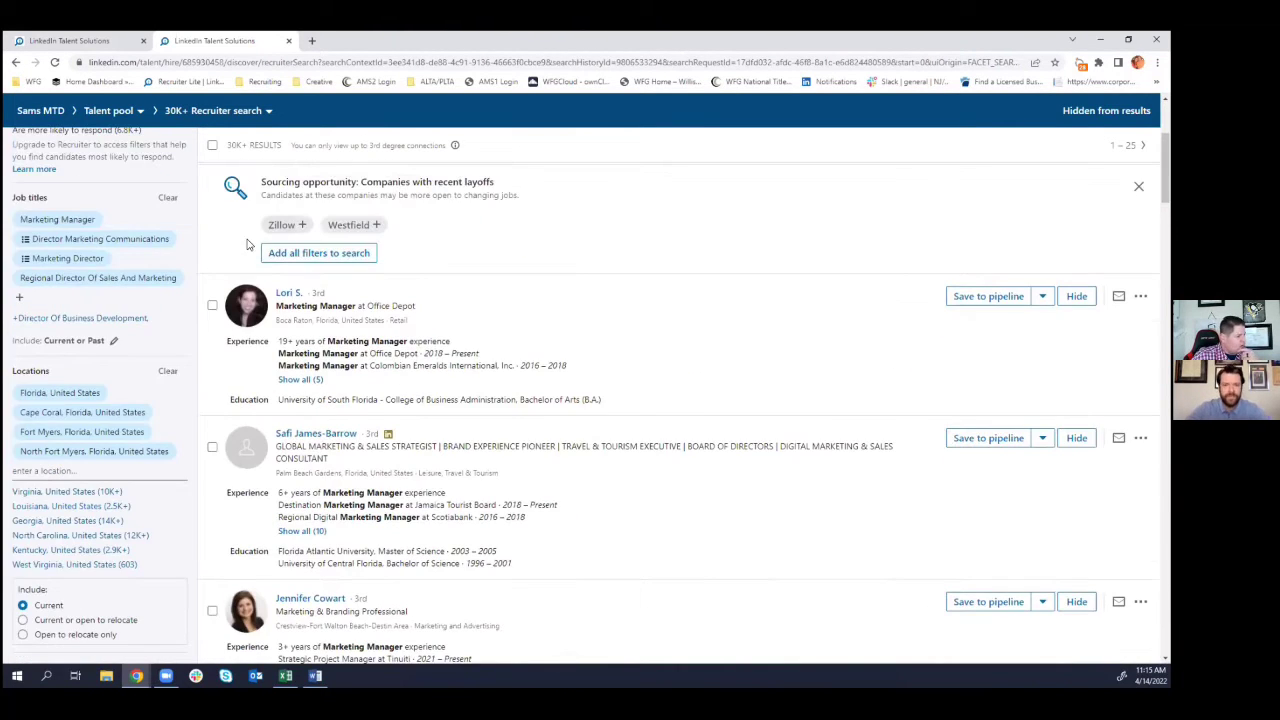
pyautogui.scroll(-3, 130, 380)
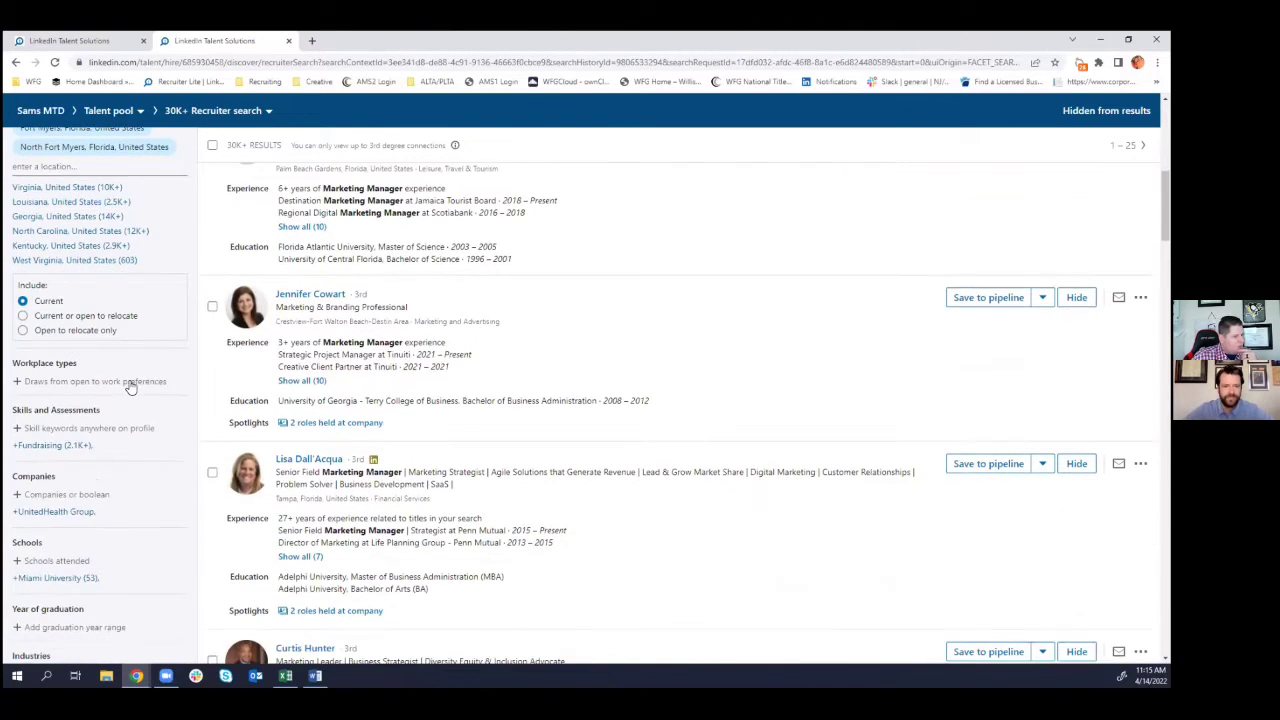
# - Add Social Media Marketing, Public Relations and Media Relations as required skills in the search
pyautogui.click(128, 386)
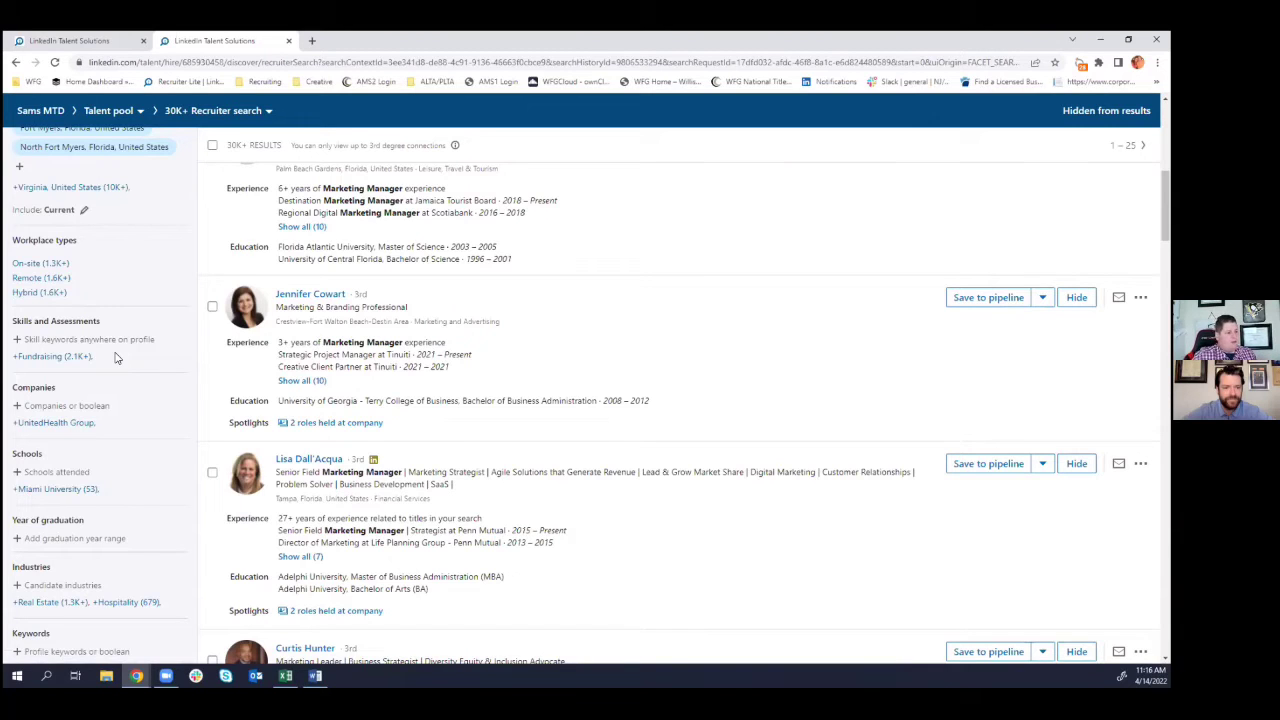
pyautogui.click(97, 341)
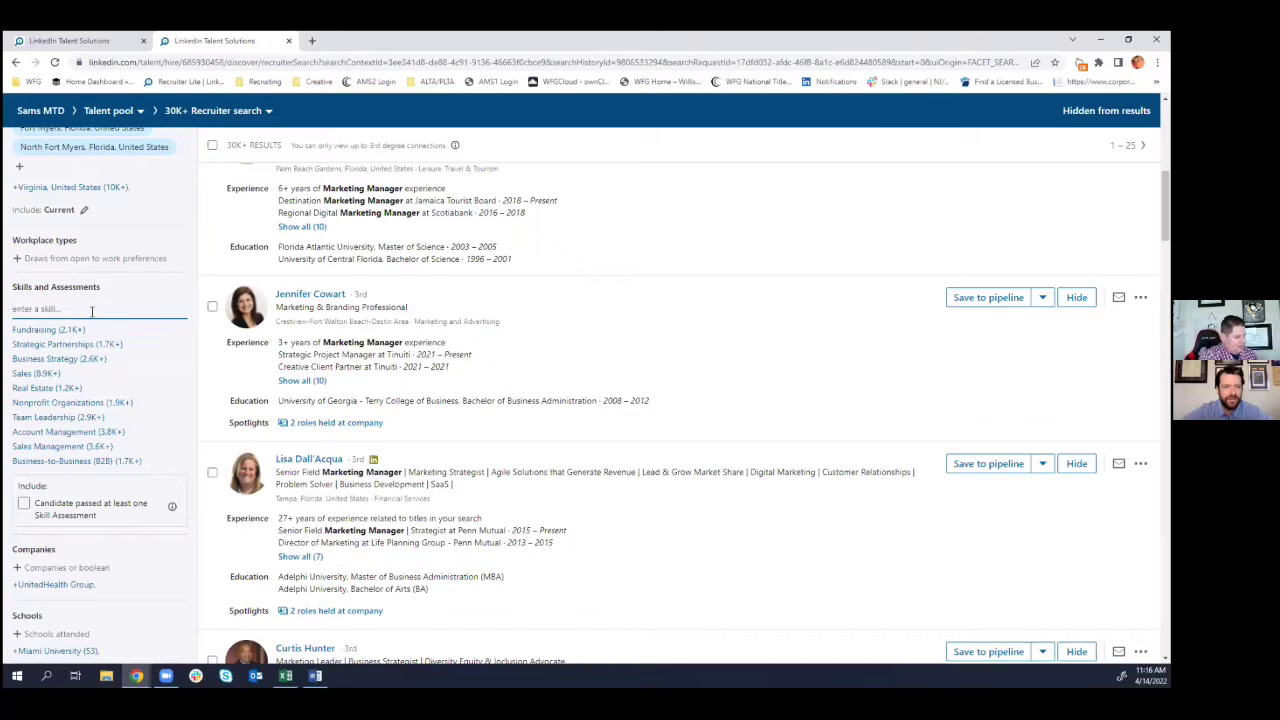
pyautogui.write('social med')
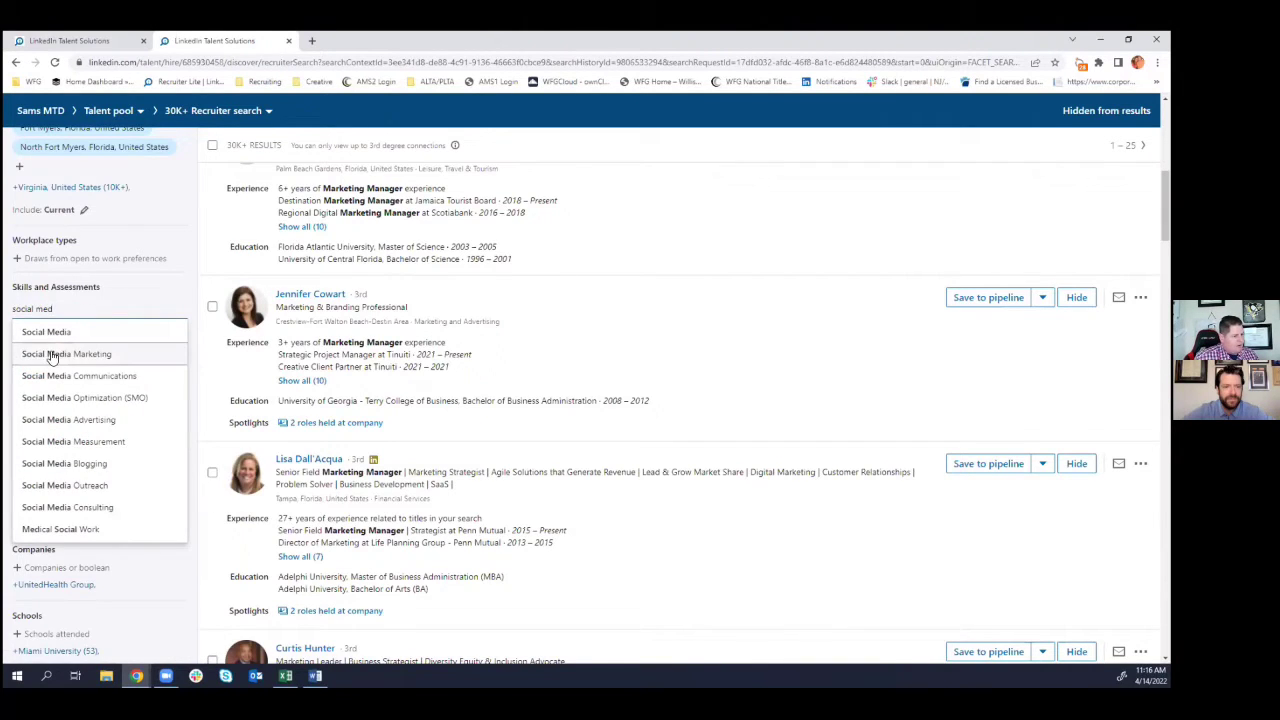
pyautogui.click(50, 354)
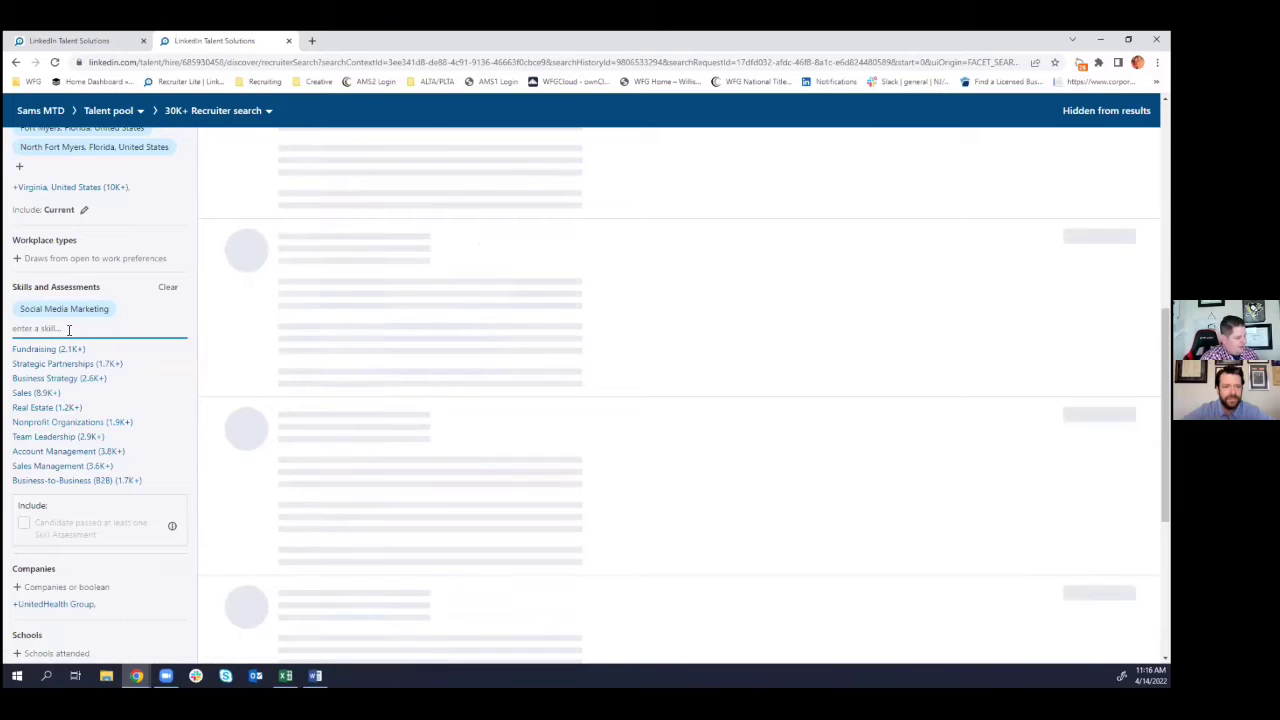
pyautogui.write('Pu')
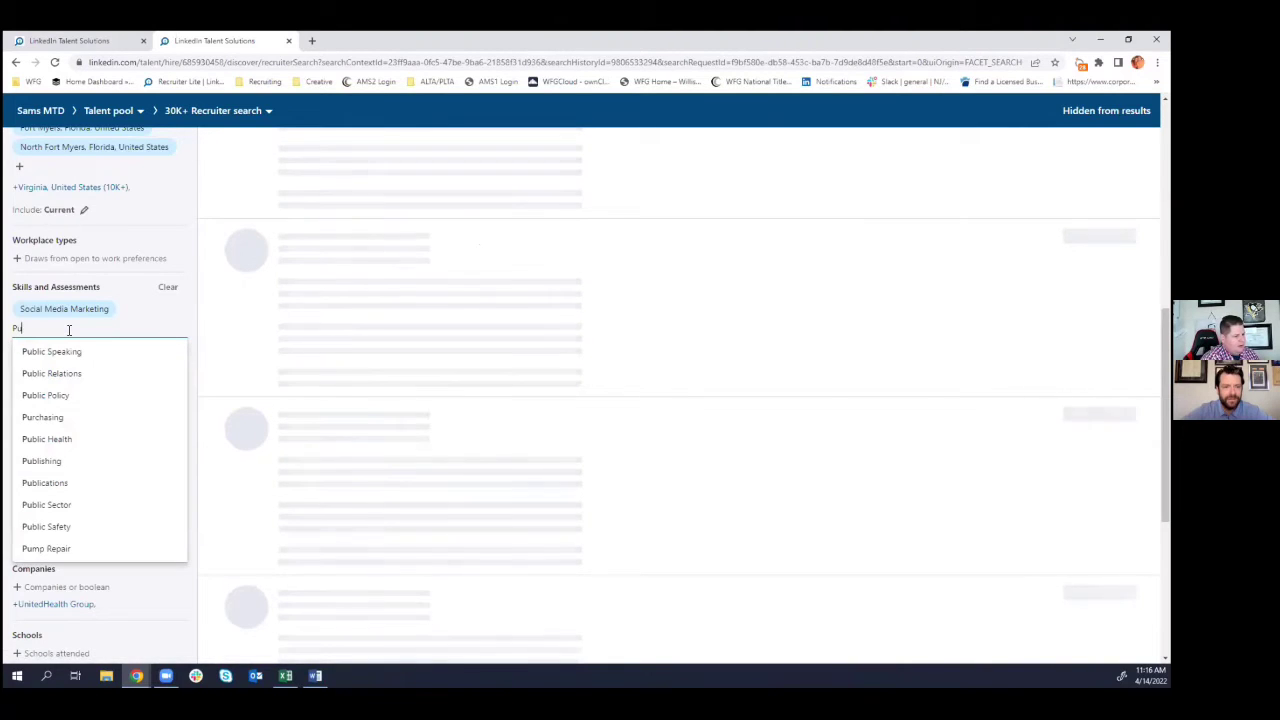
pyautogui.write('blic')
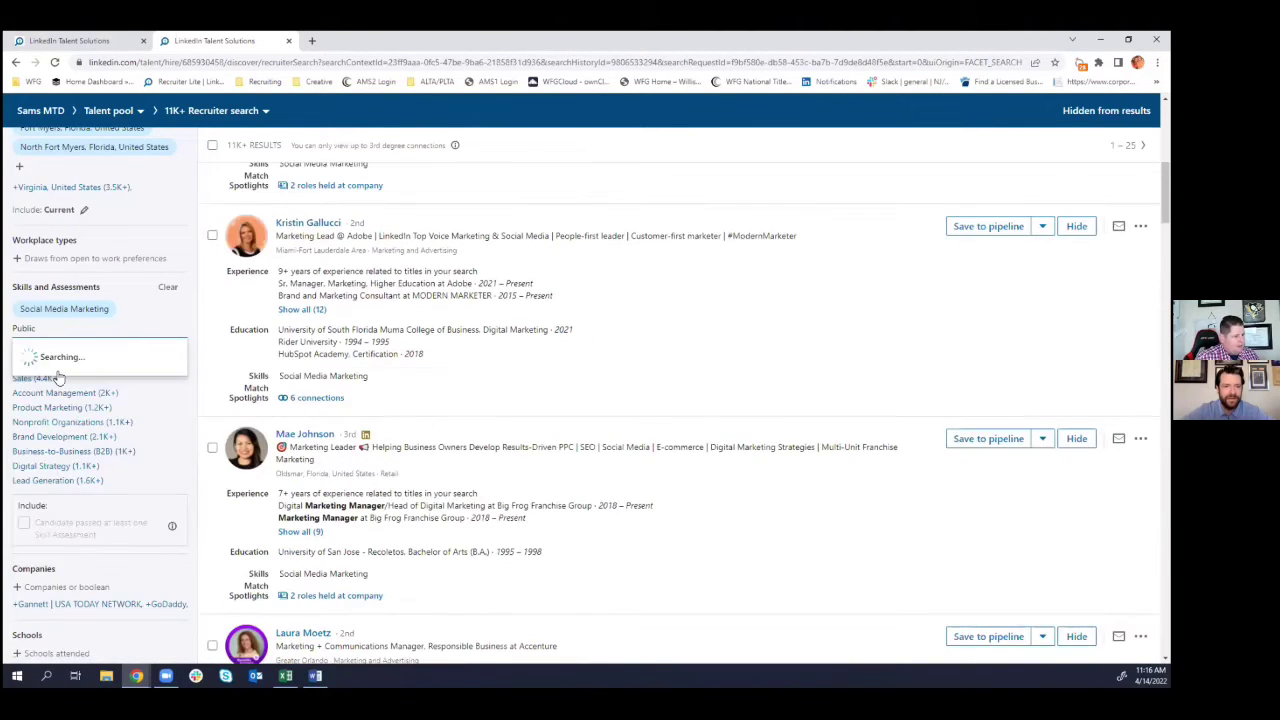
pyautogui.click(58, 376)
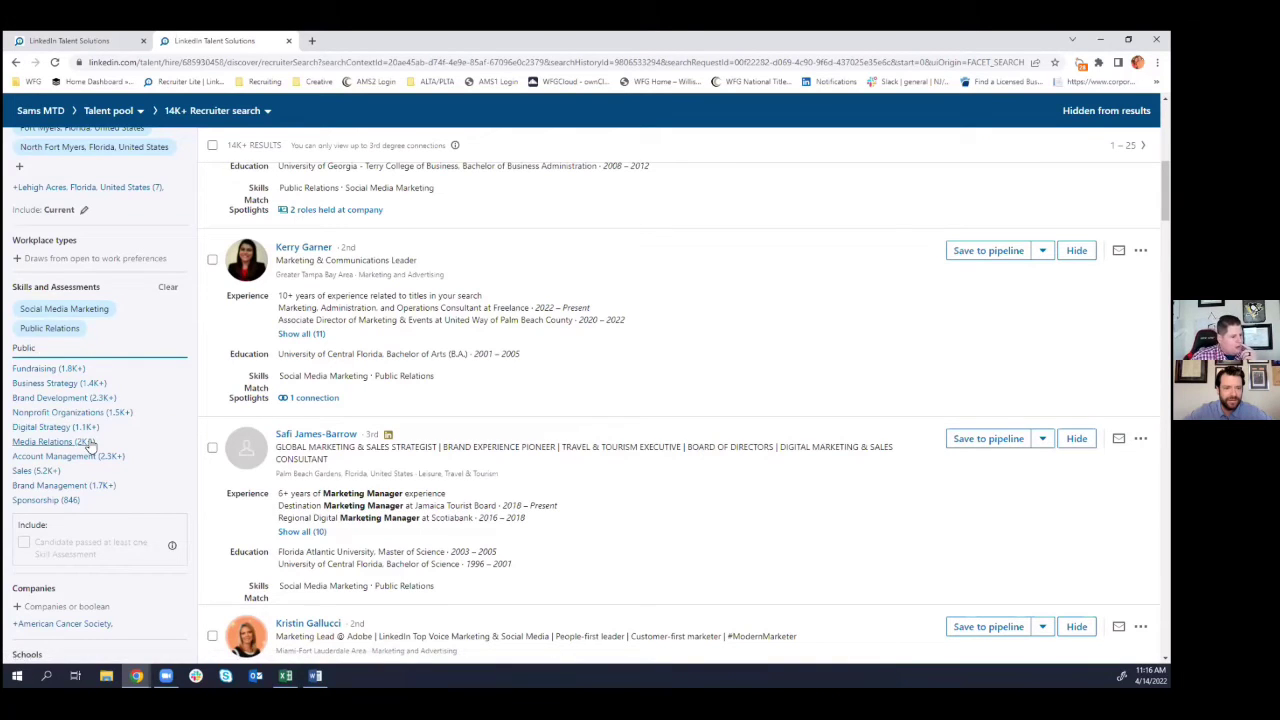
pyautogui.click(72, 441)
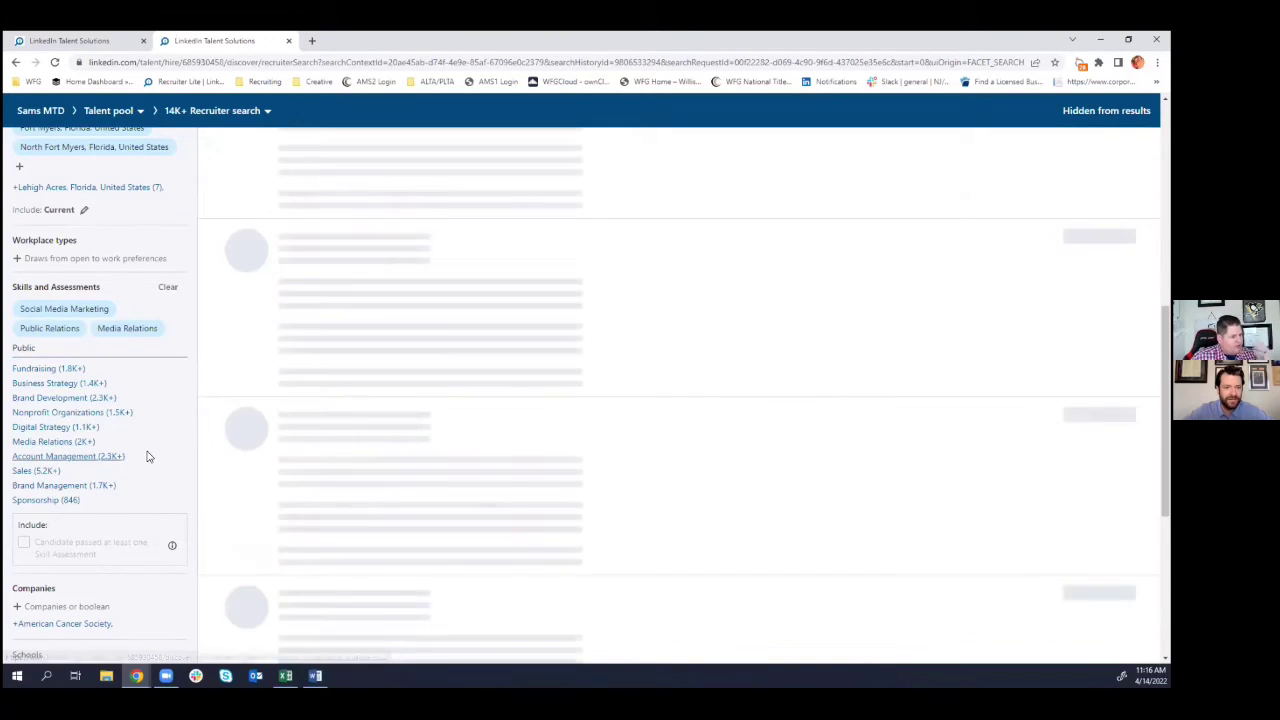
pyautogui.scroll(-2, 140, 500)
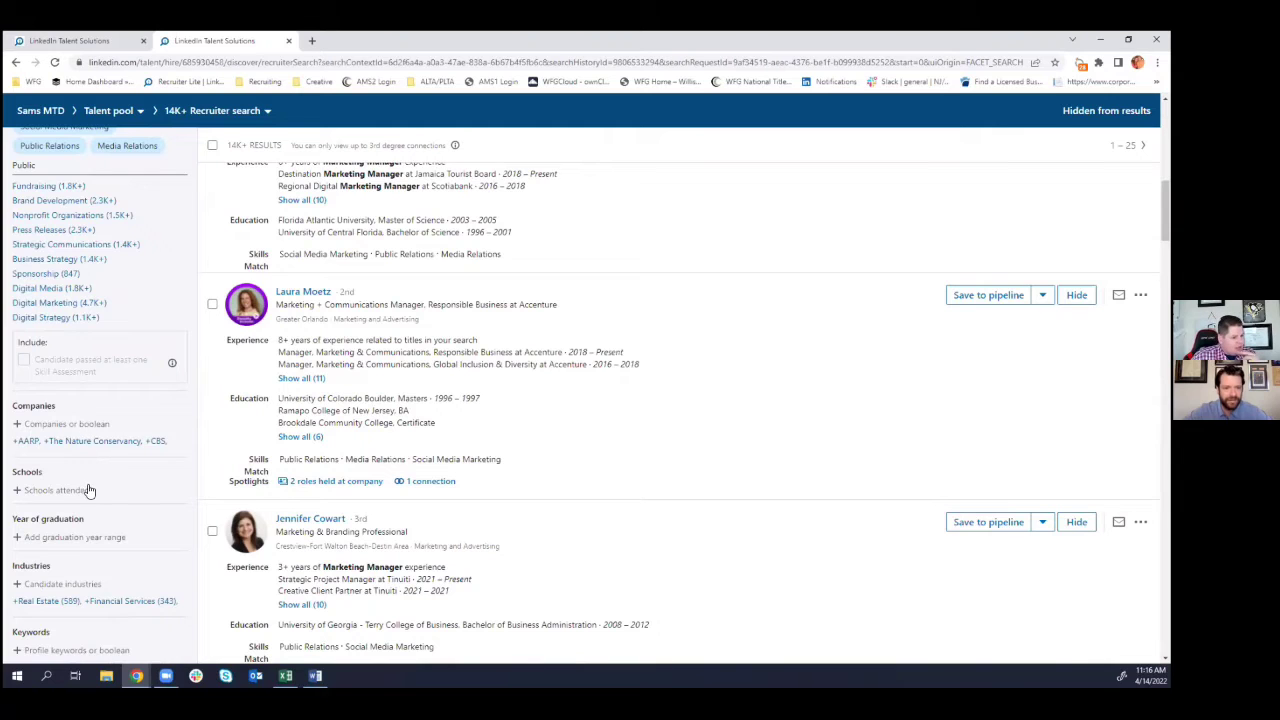
pyautogui.scroll(-1, 92, 485)
pyautogui.scroll(-1, 120, 477)
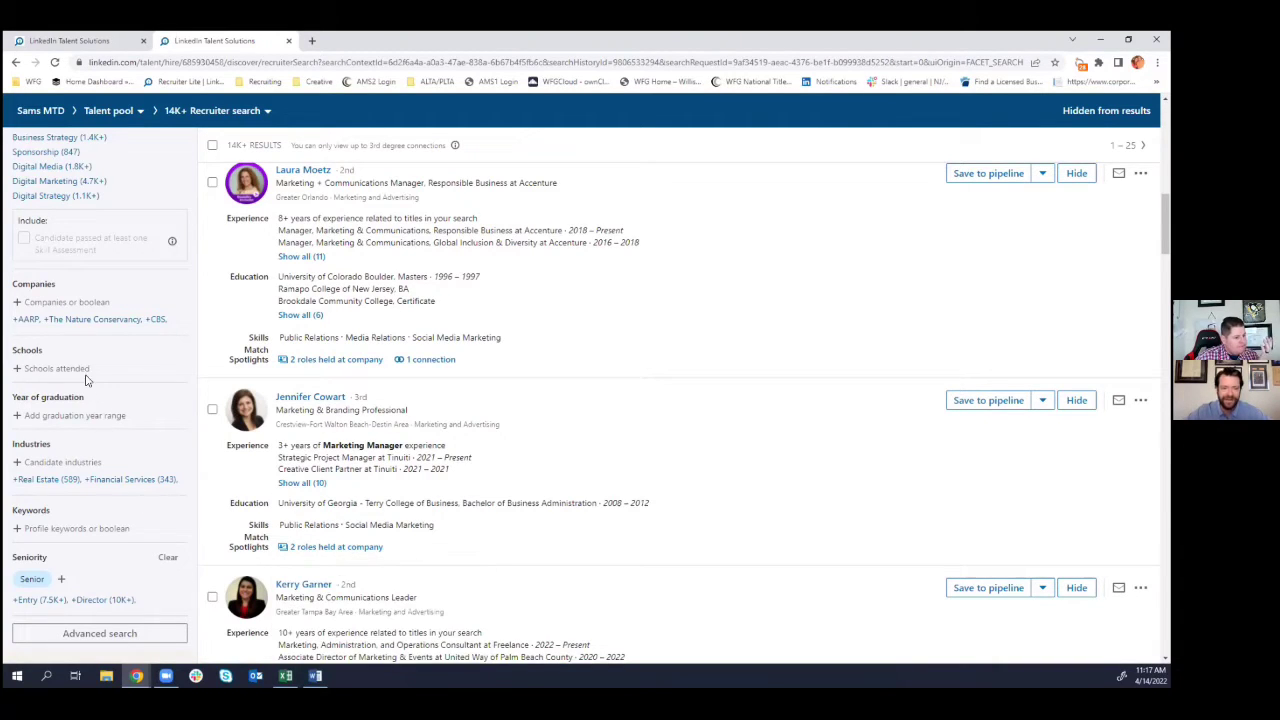
# - Add Real Estate and Commercial Real Estate as industry filters, bringing the search to 670 results
pyautogui.click(48, 479)
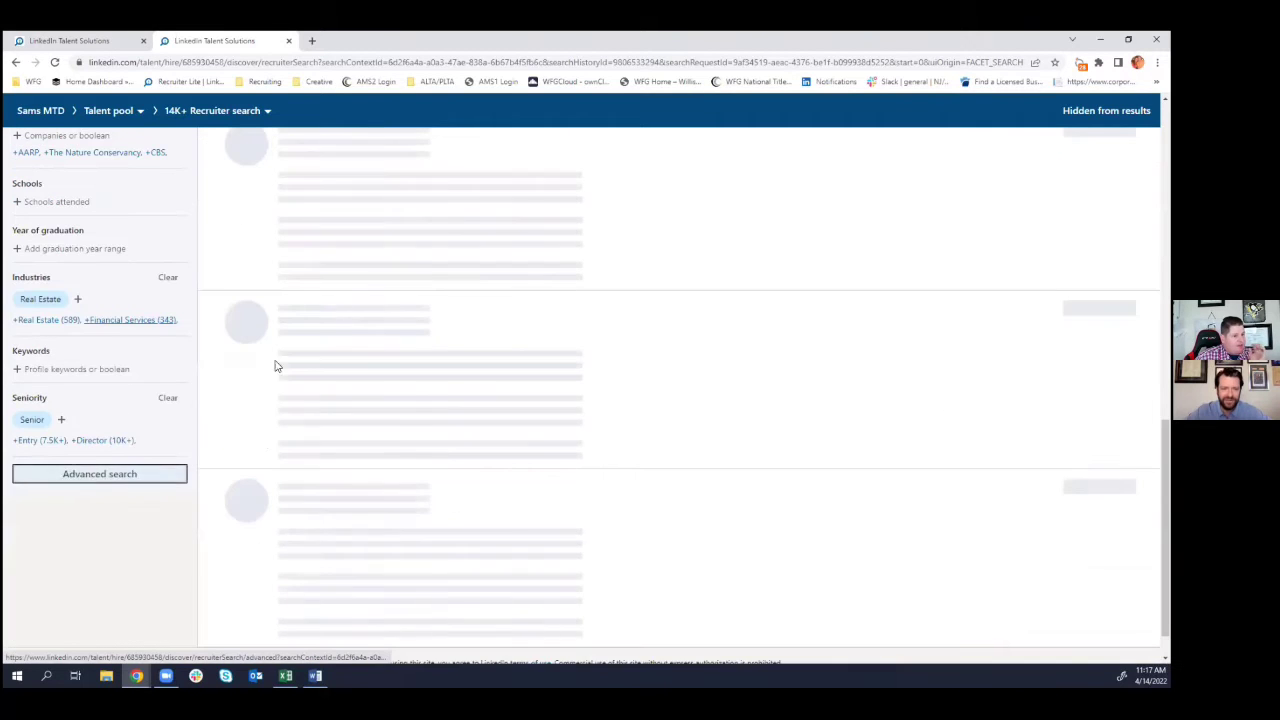
pyautogui.scroll(1, 357, 307)
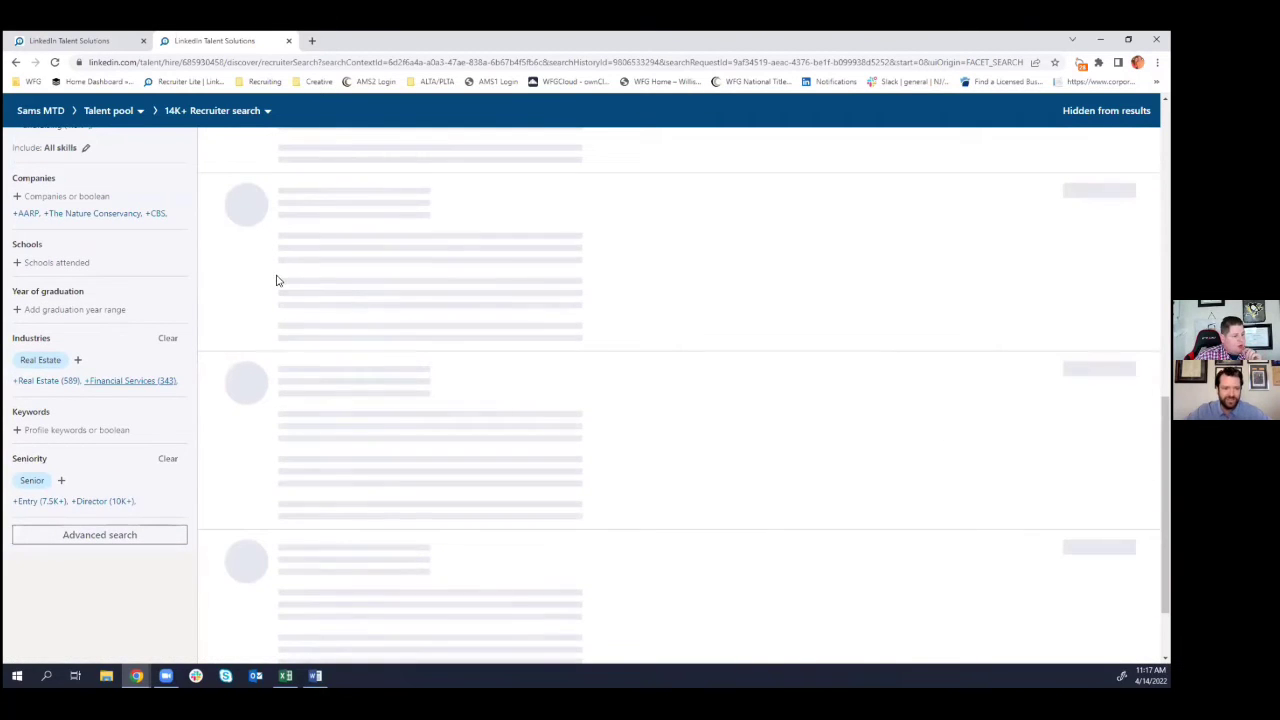
pyautogui.scroll(5, 277, 281)
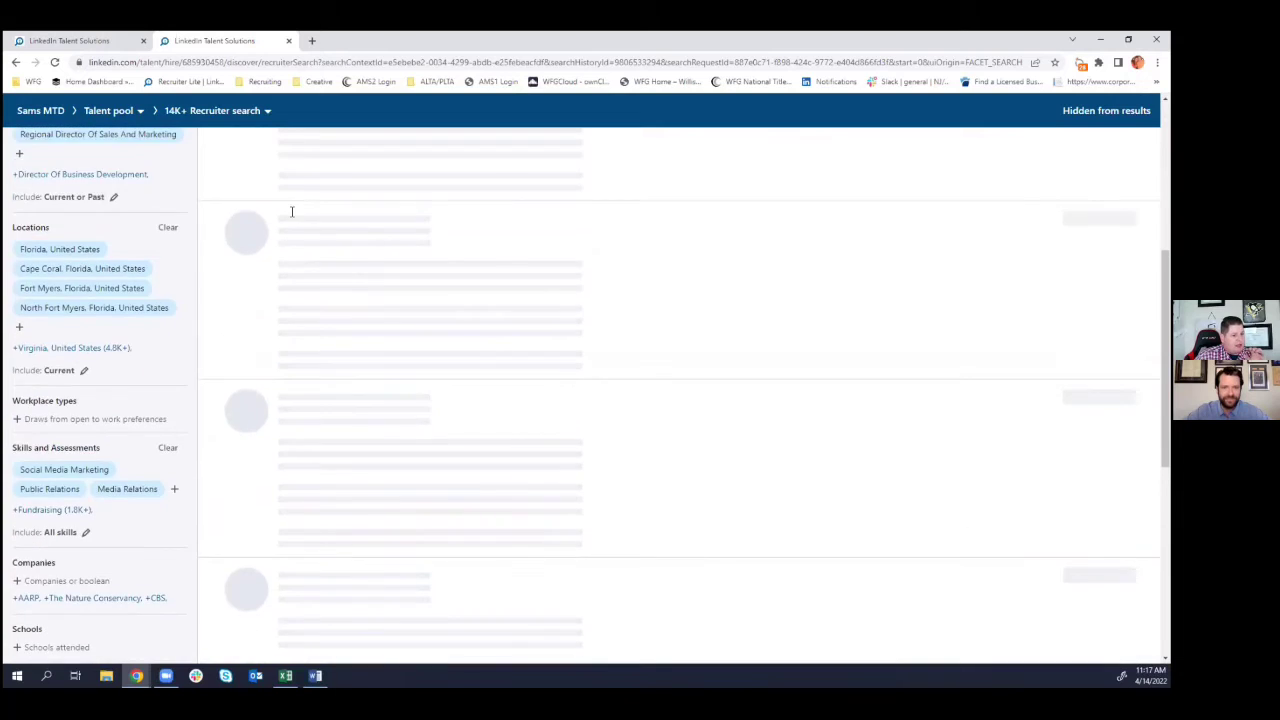
pyautogui.scroll(3, 292, 211)
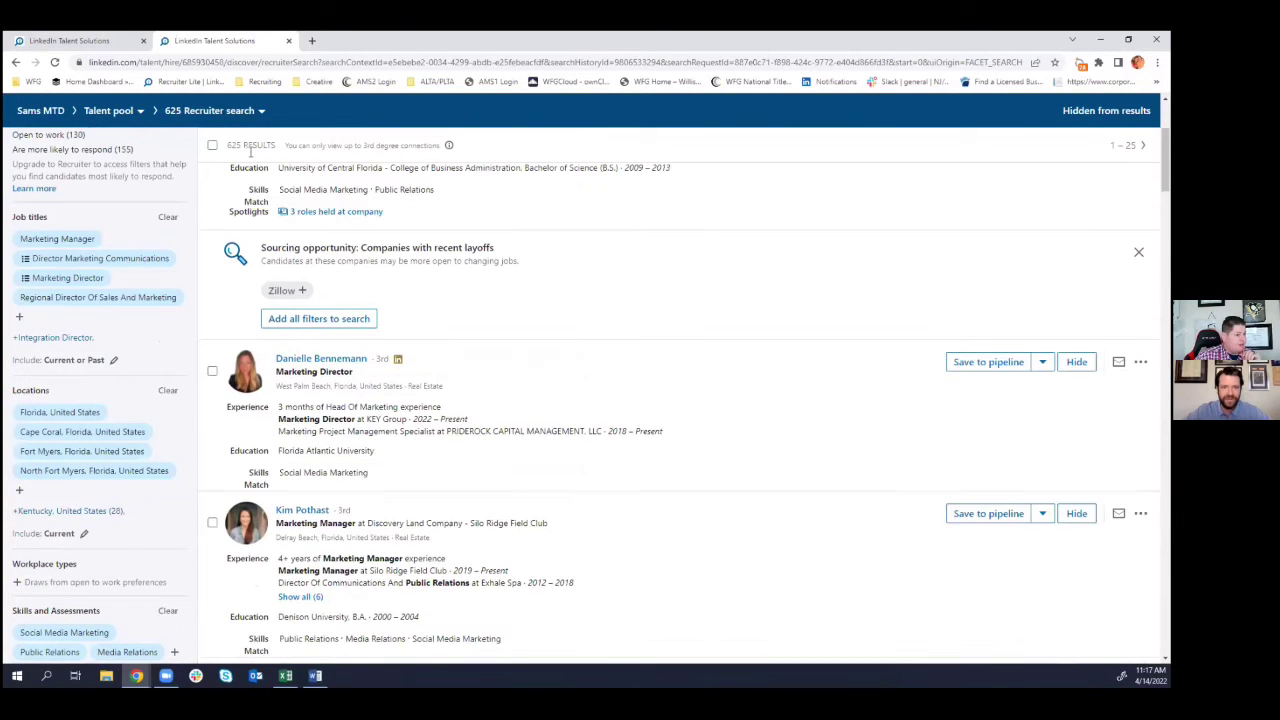
pyautogui.moveTo(297, 210)
pyautogui.scroll(-2, 168, 347)
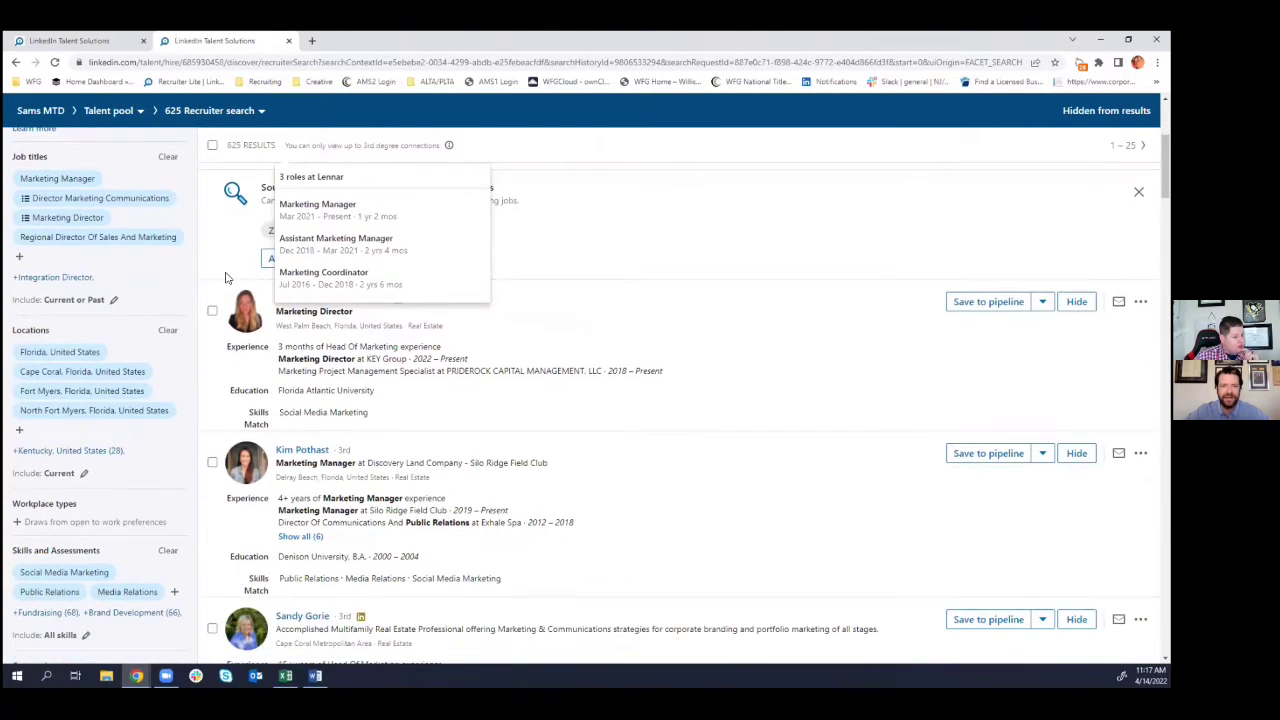
pyautogui.scroll(-4, 168, 347)
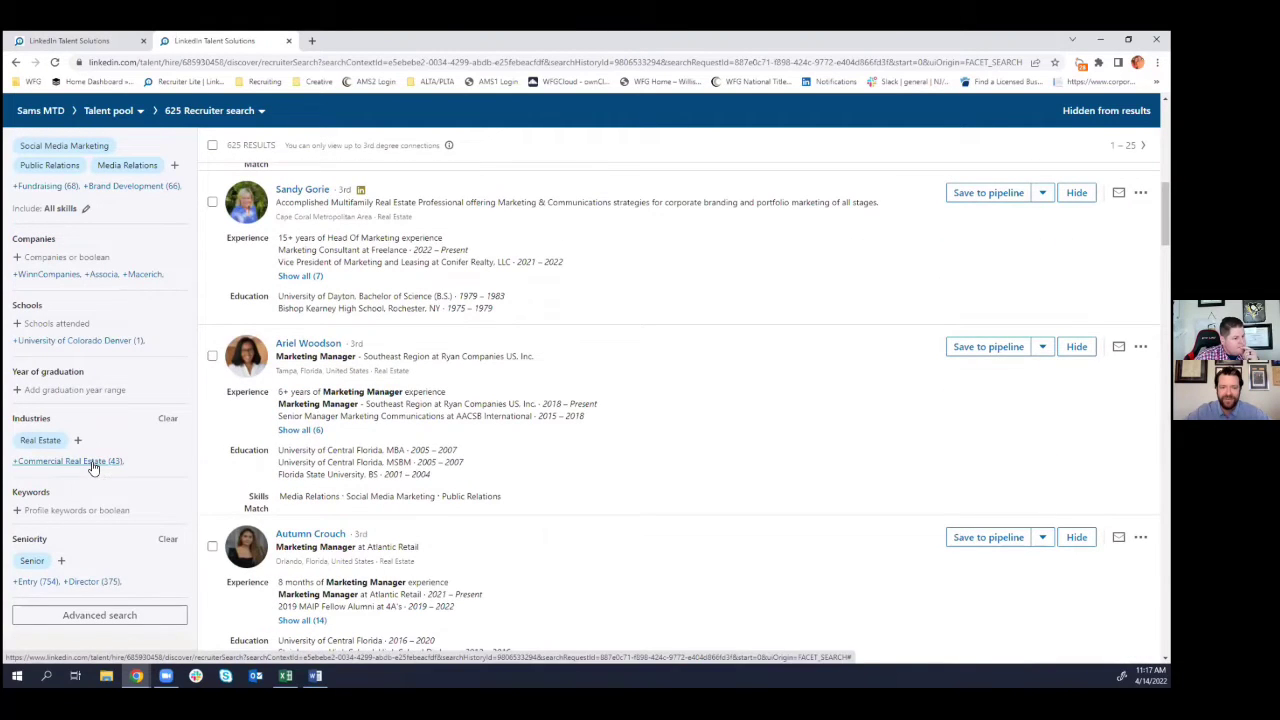
pyautogui.click(92, 465)
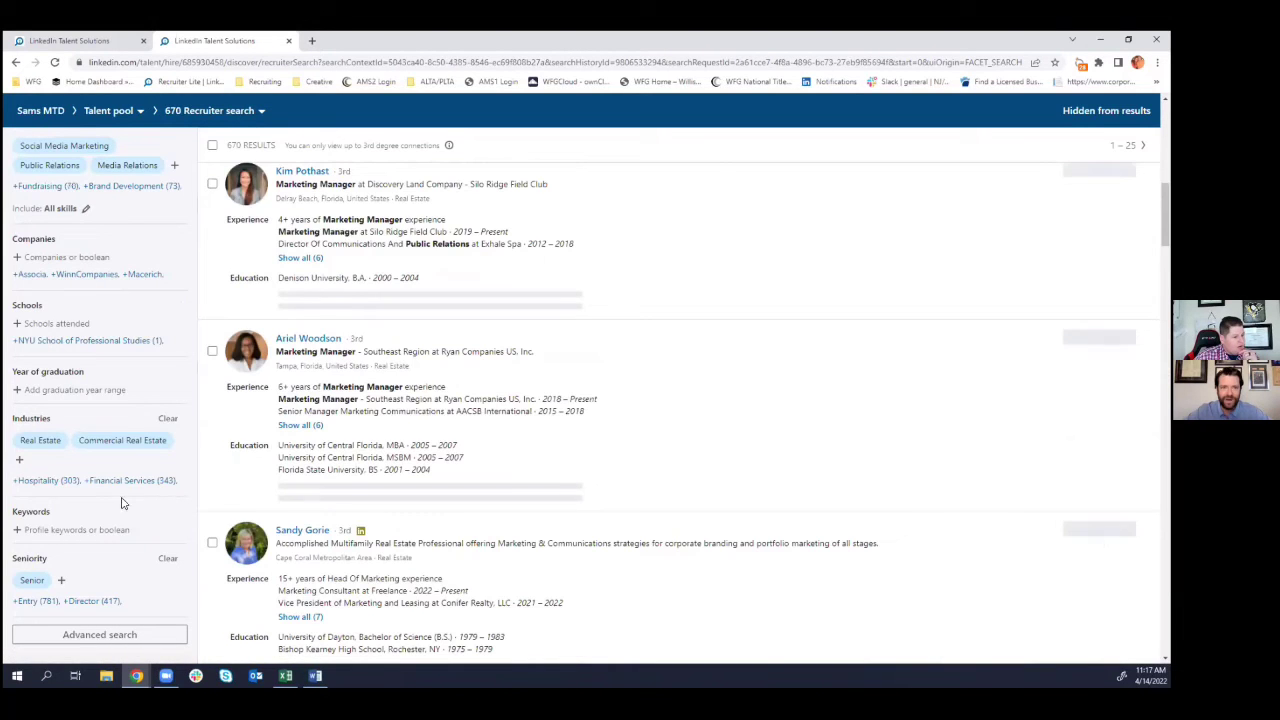
pyautogui.scroll(3, 320, 400)
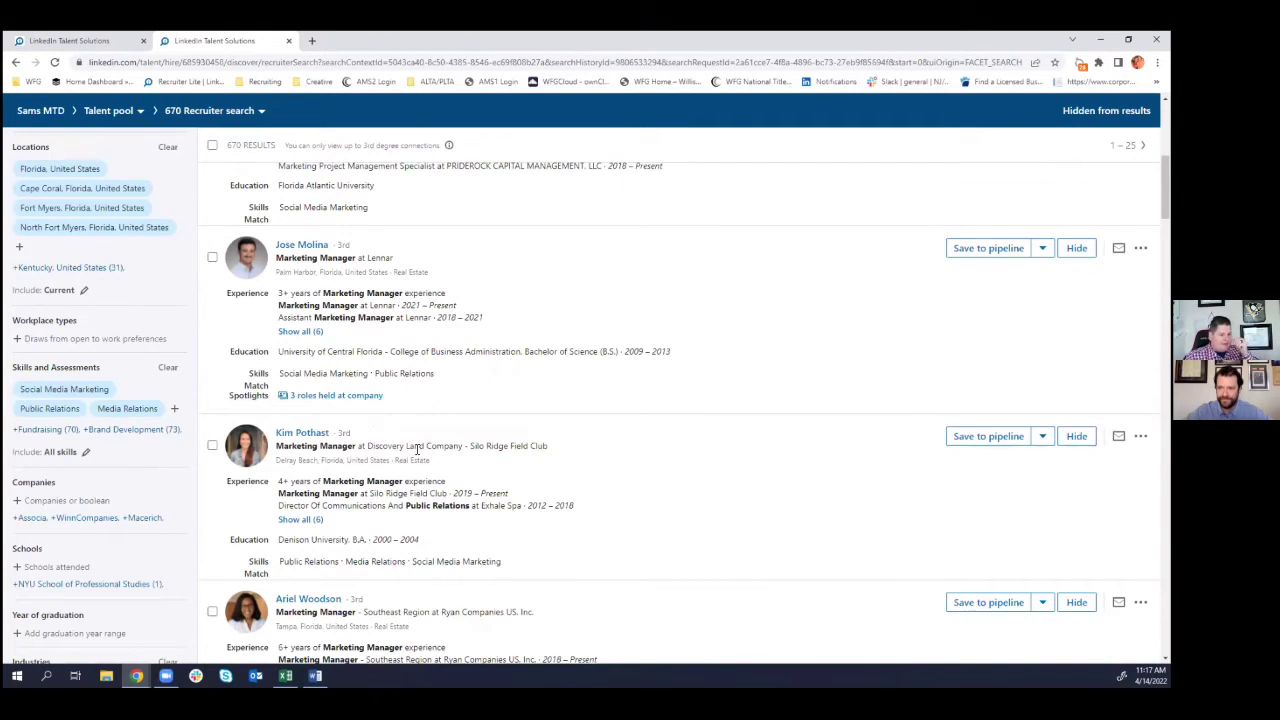
pyautogui.scroll(-2, 162, 458)
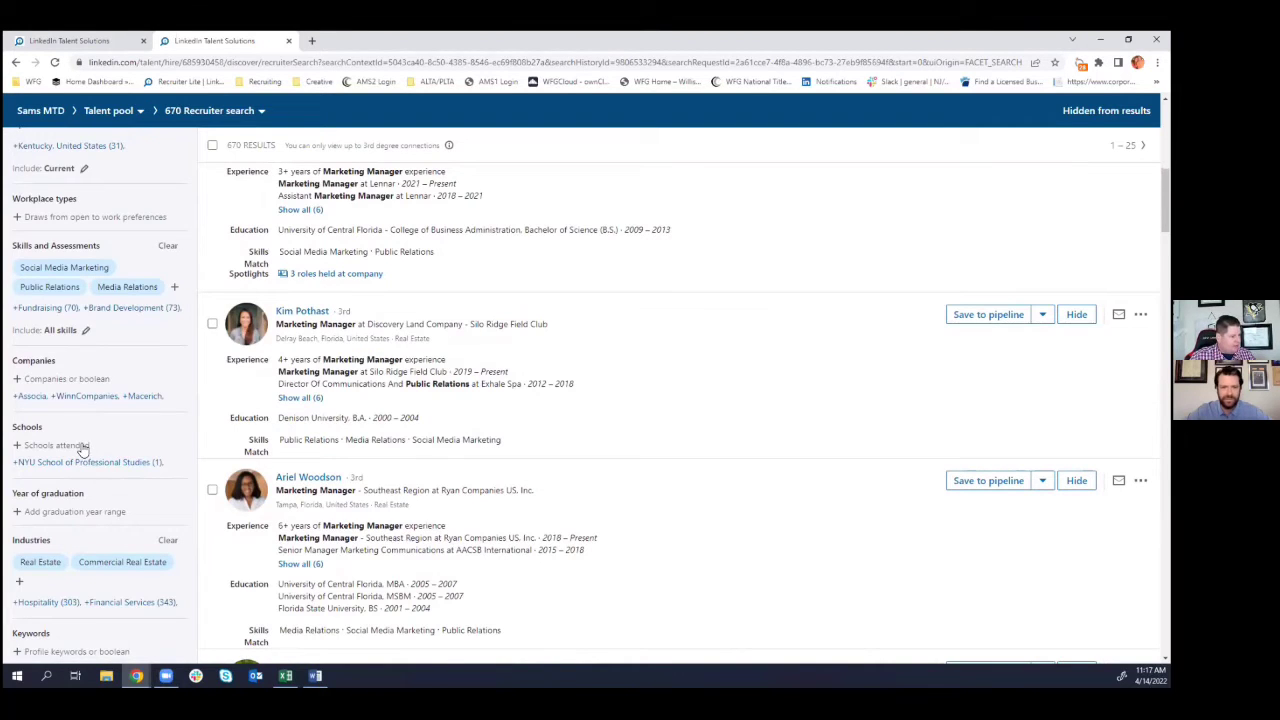
pyautogui.scroll(-1, 90, 452)
pyautogui.scroll(-2, 95, 472)
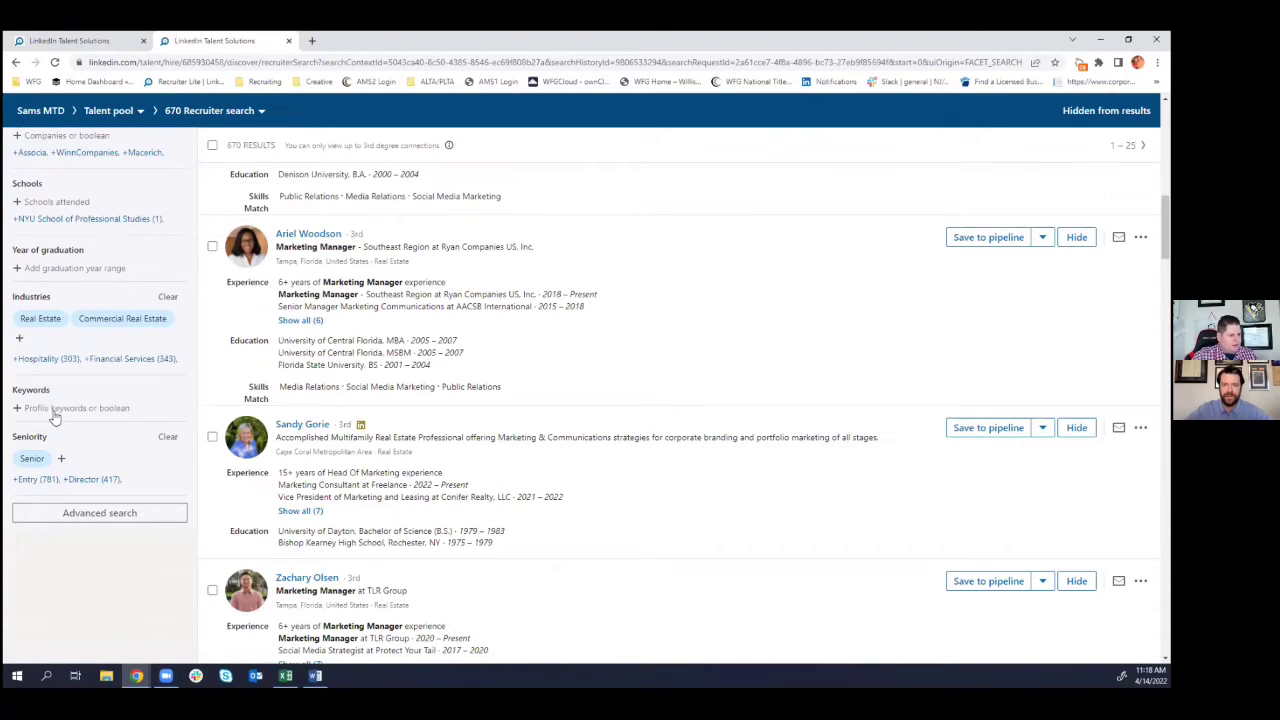
pyautogui.click(106, 408)
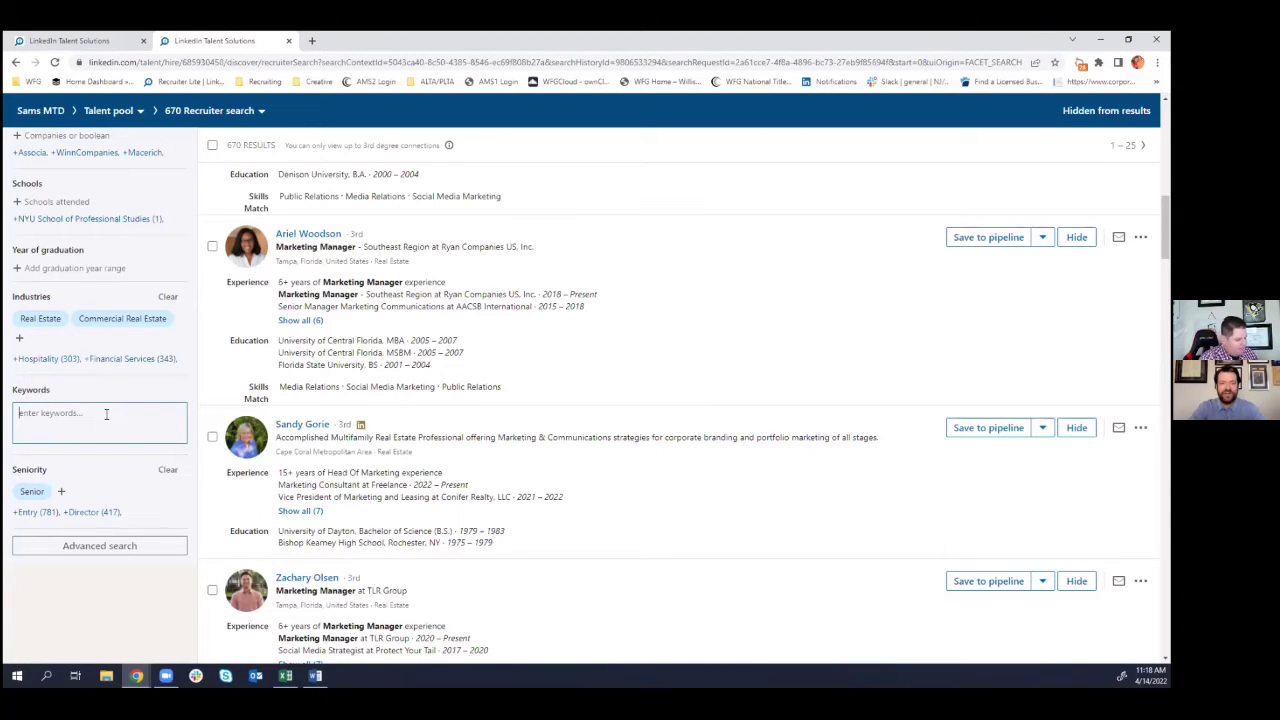
pyautogui.write('(')
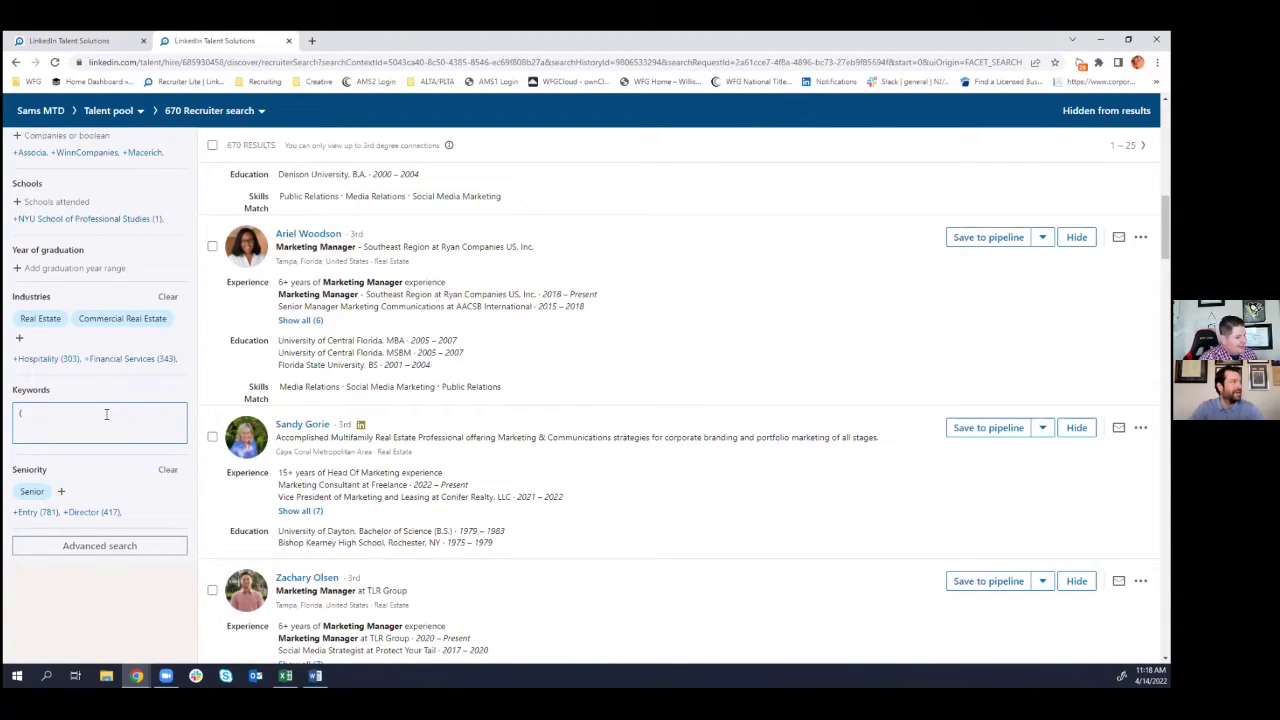
pyautogui.write('title In')
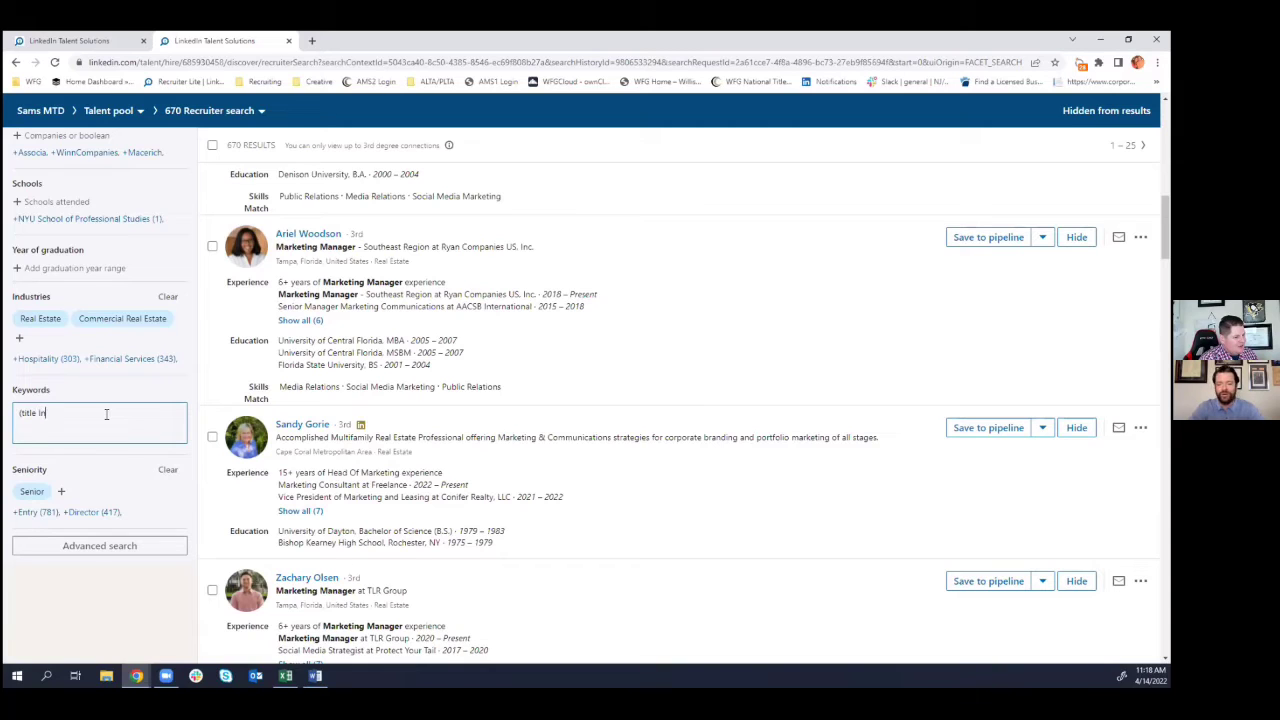
pyautogui.write(' insurance')
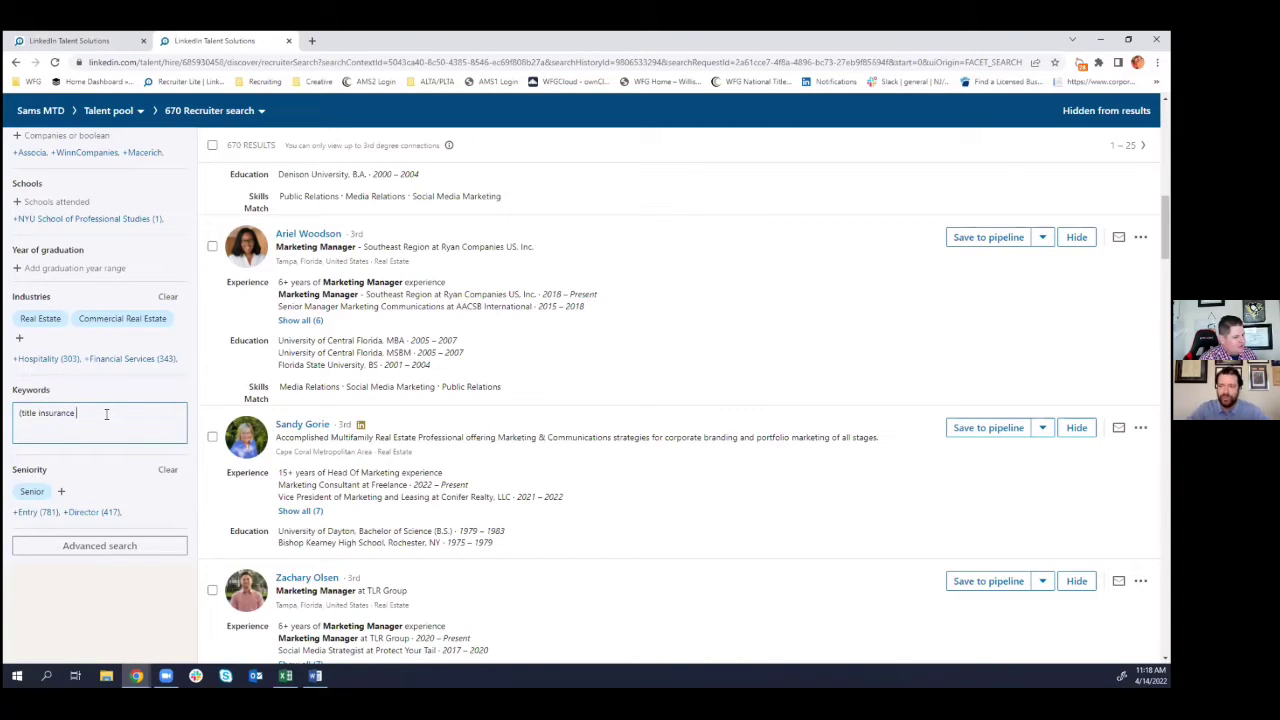
pyautogui.write(')')
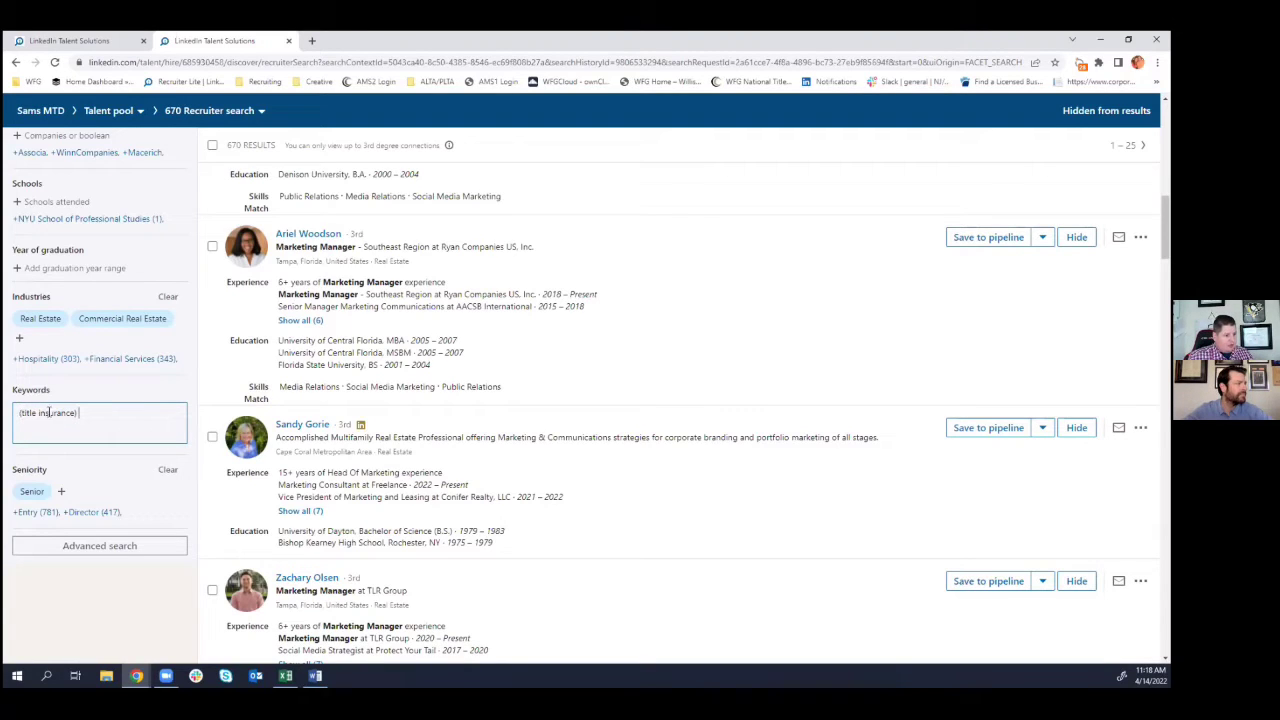
pyautogui.click(18, 414)
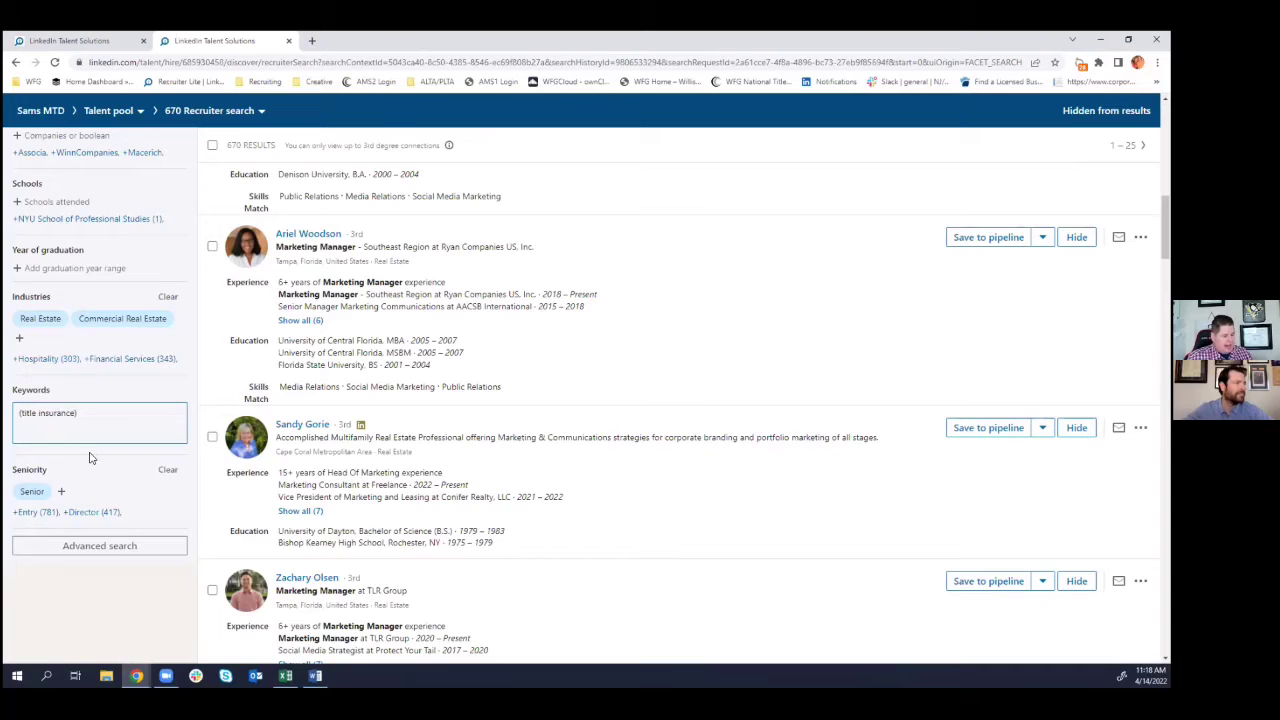
pyautogui.press('BackSpace')
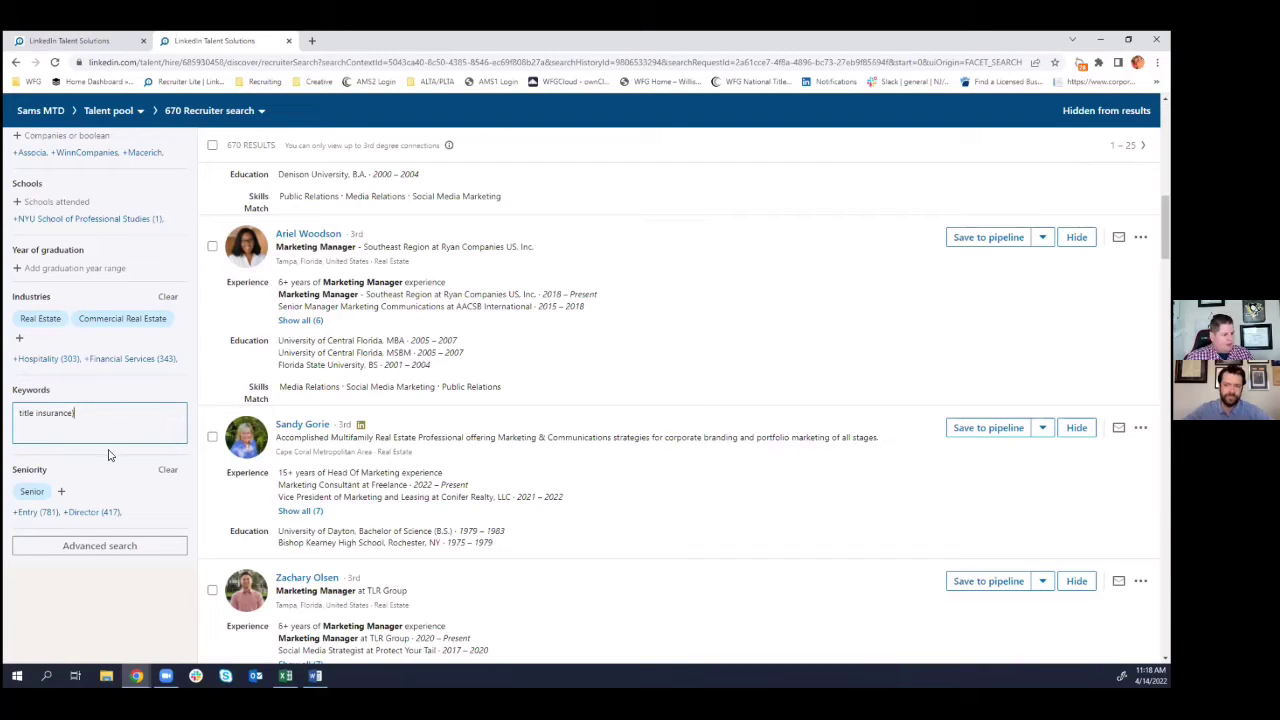
pyautogui.press('BackSpace')
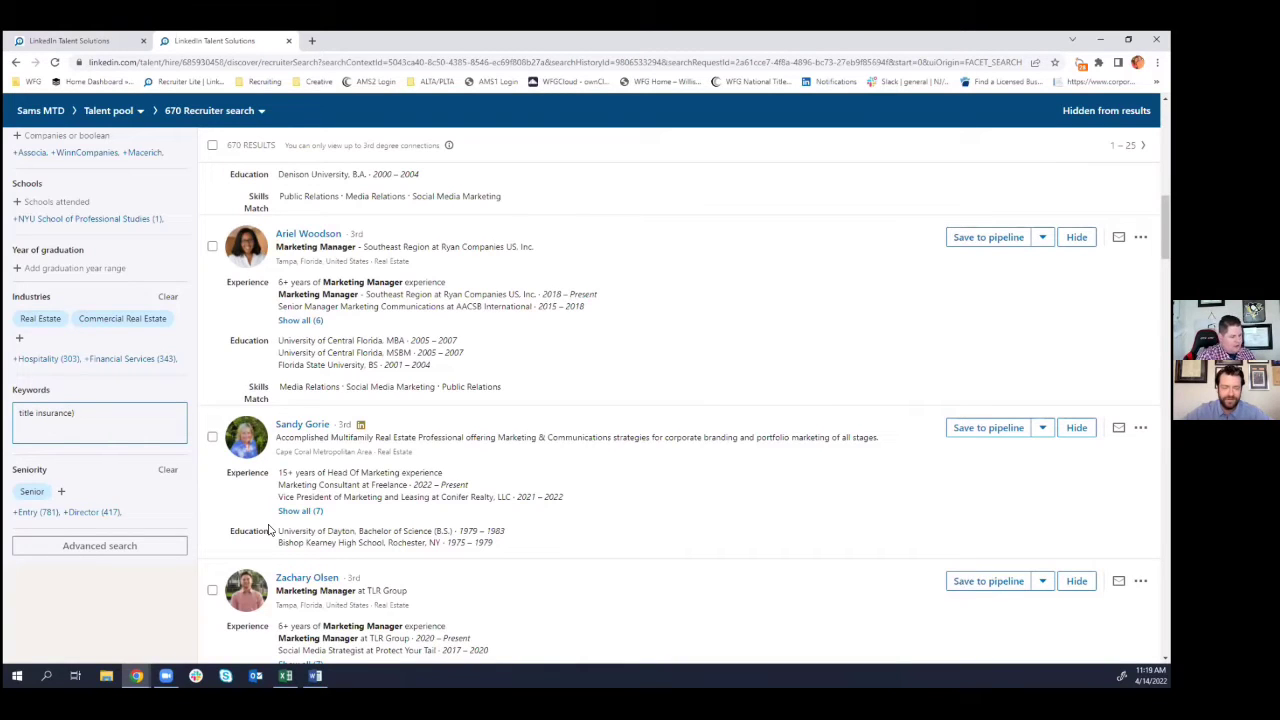
pyautogui.write(')')
pyautogui.press('Home')
pyautogui.write('(')
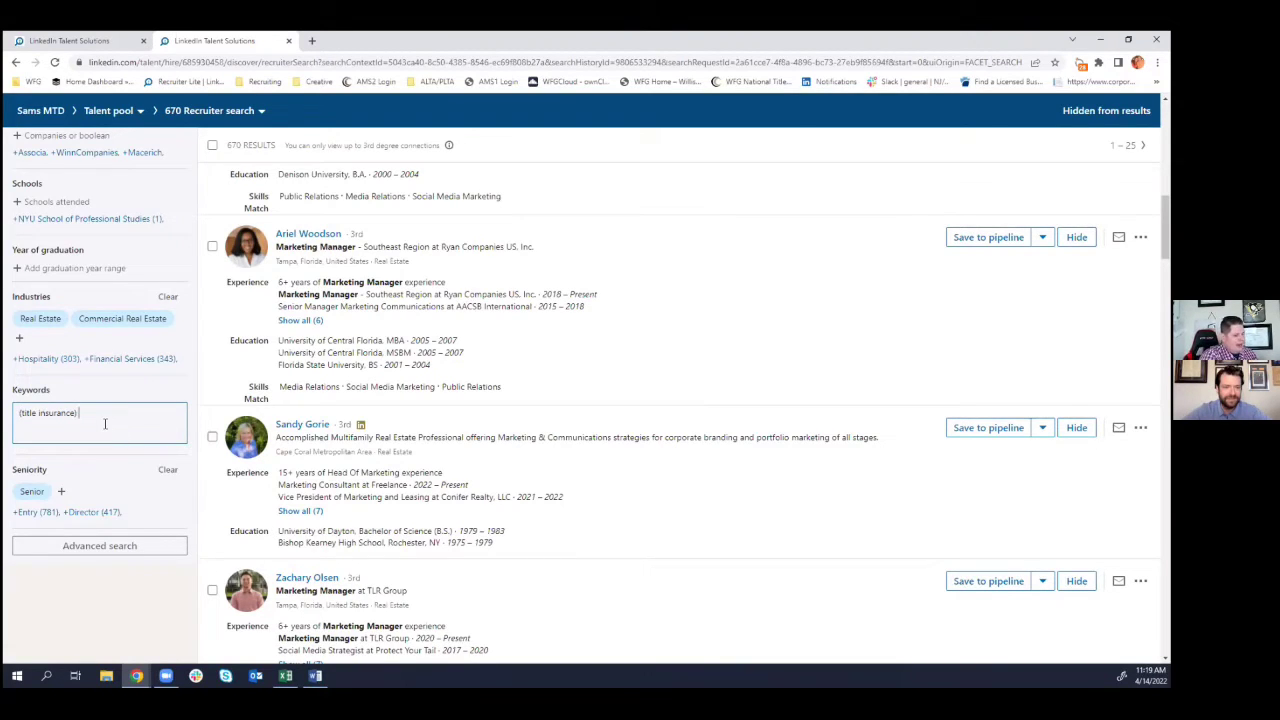
pyautogui.write('OR')
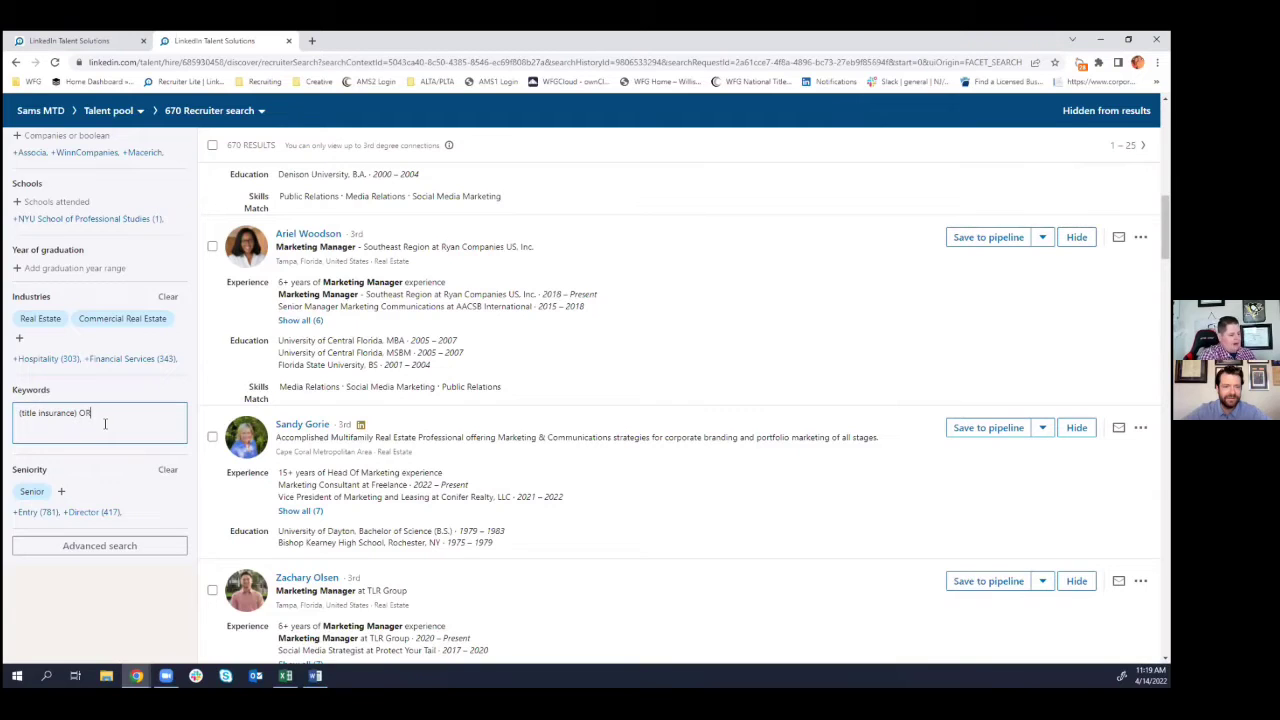
pyautogui.write(' (Rea')
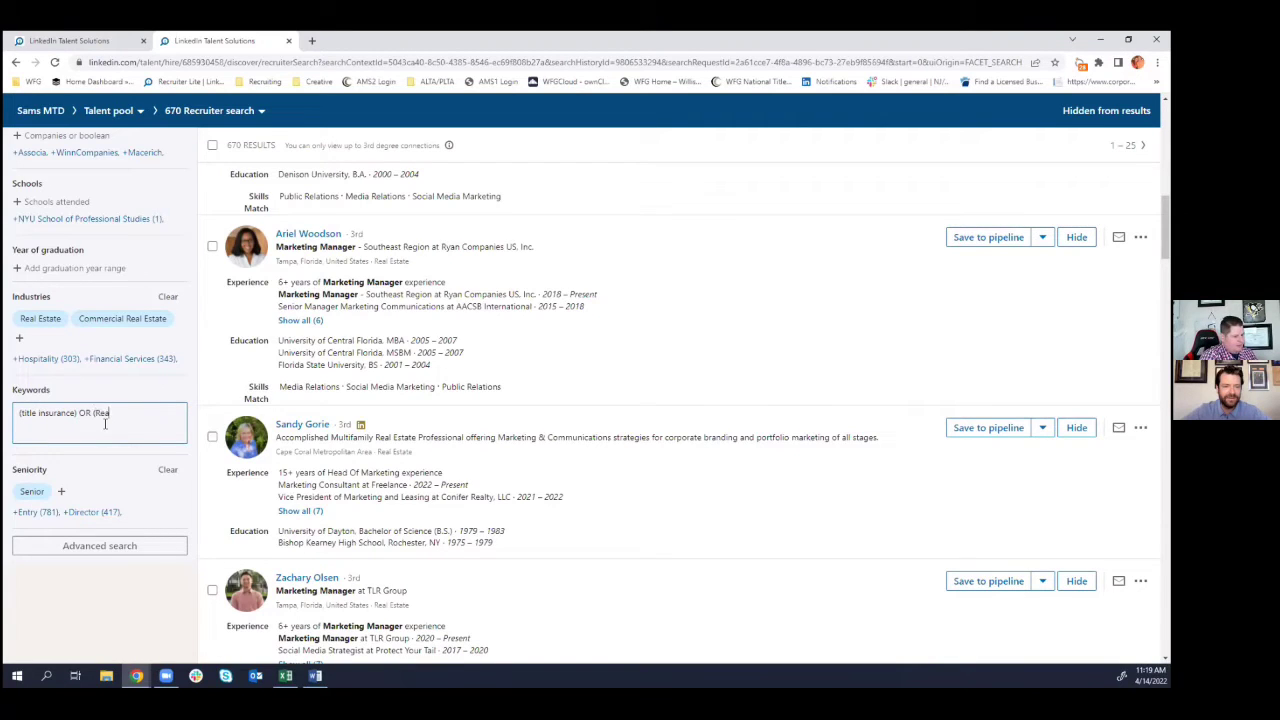
pyautogui.write('l Estate)')
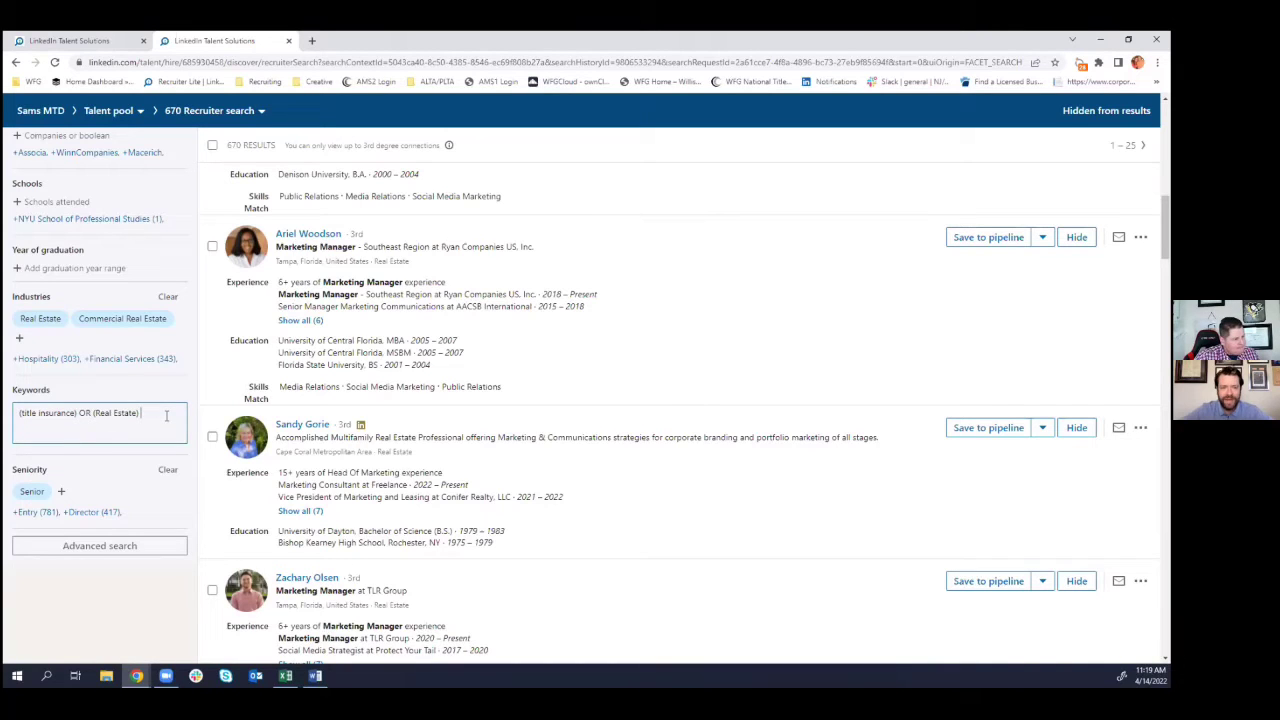
pyautogui.moveTo(166, 415); pyautogui.dragTo(18, 413)
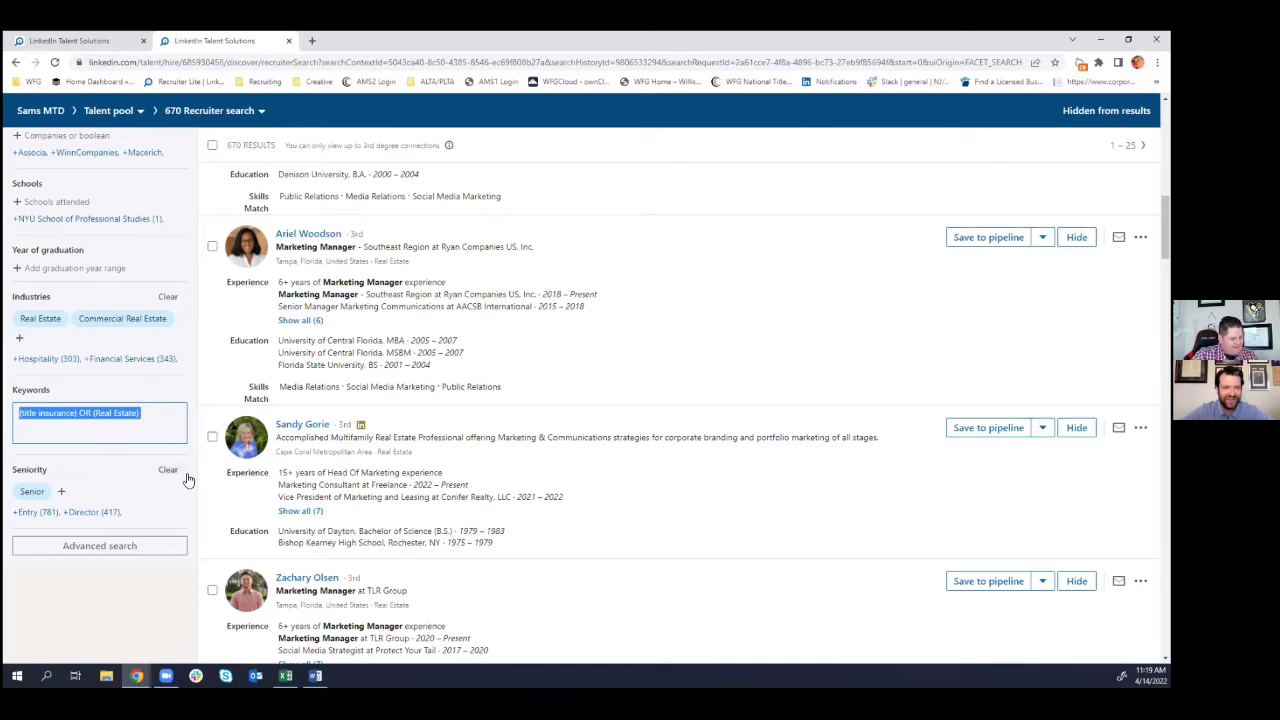
pyautogui.press('BackSpace')
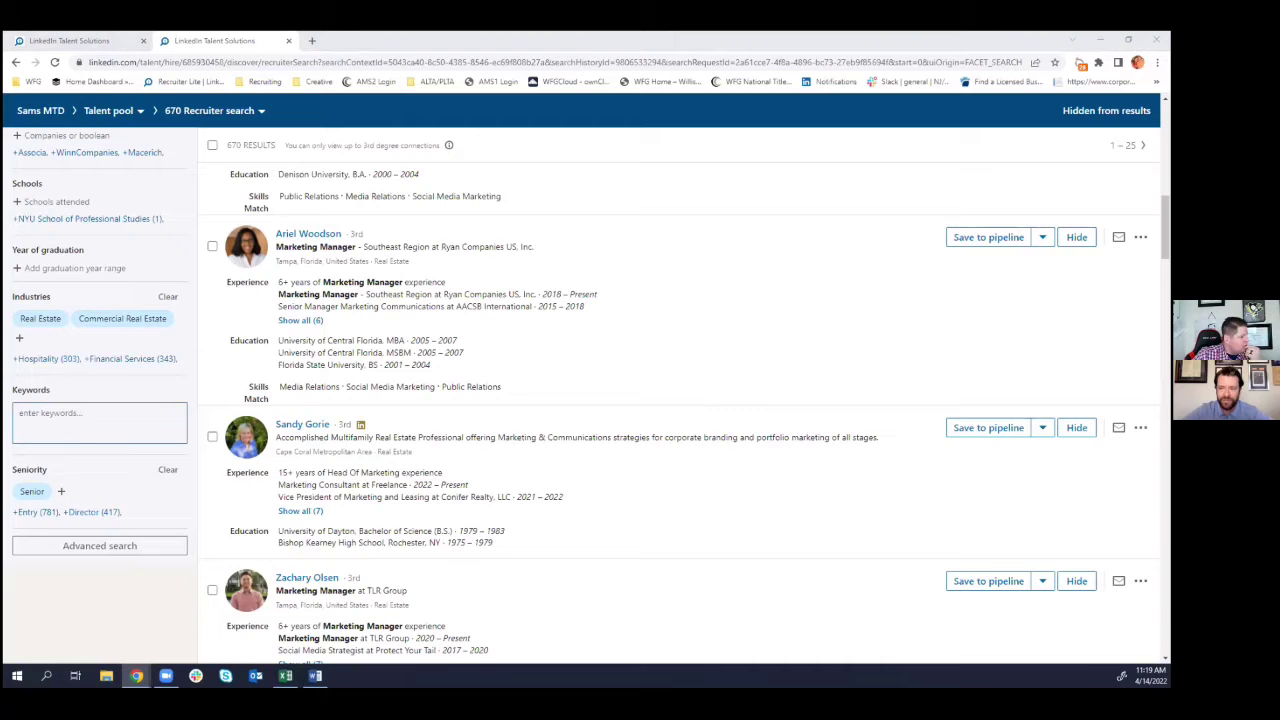
pyautogui.scroll(4, 155, 375)
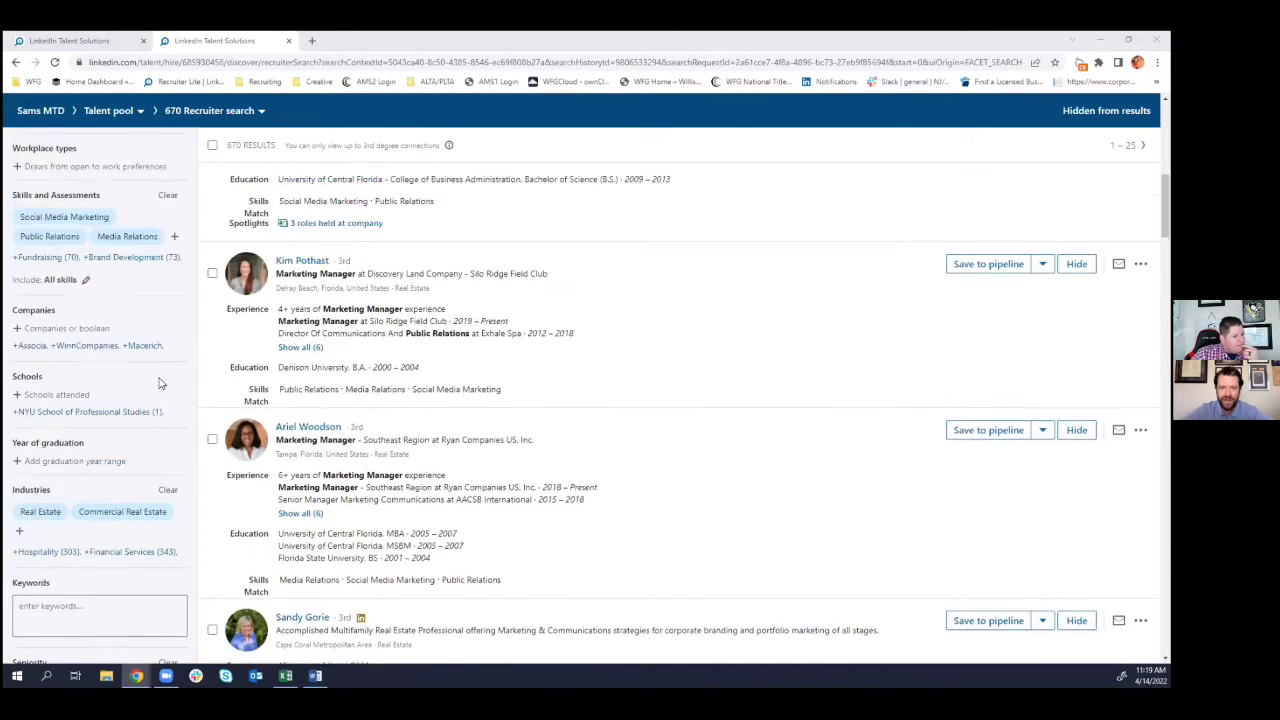
pyautogui.scroll(4, 163, 383)
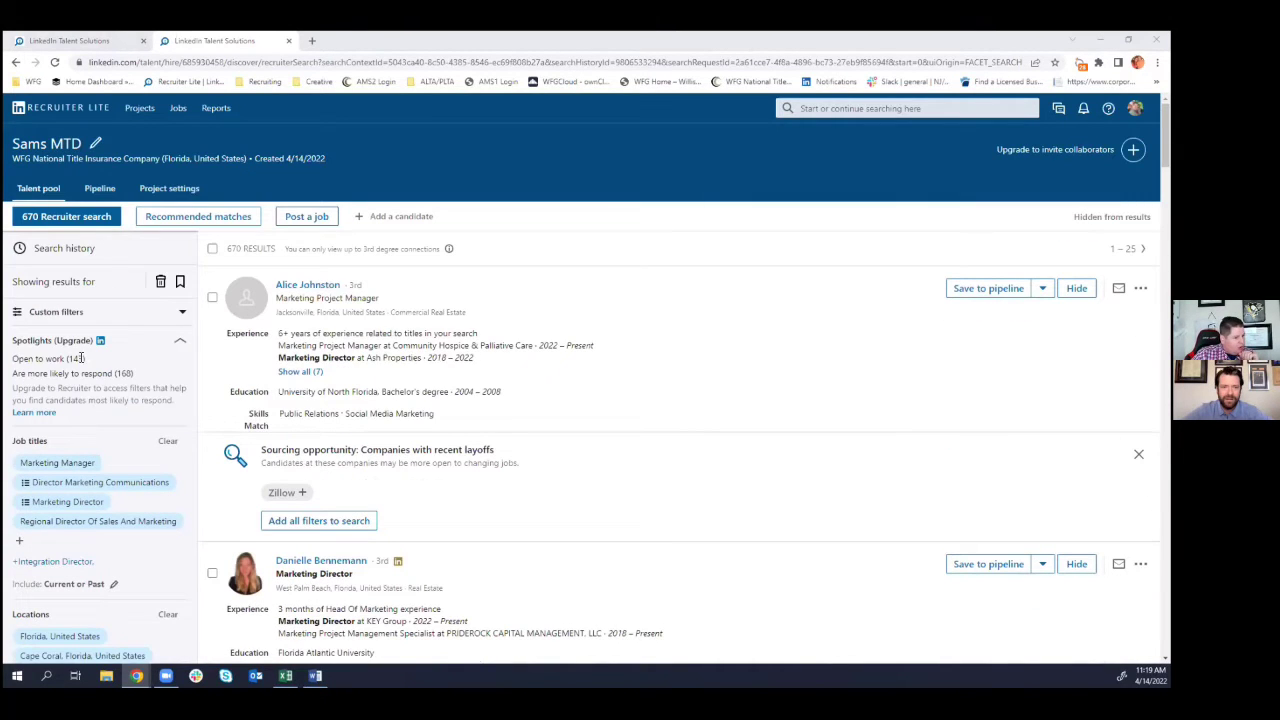
pyautogui.moveTo(86, 362); pyautogui.dragTo(8, 361)
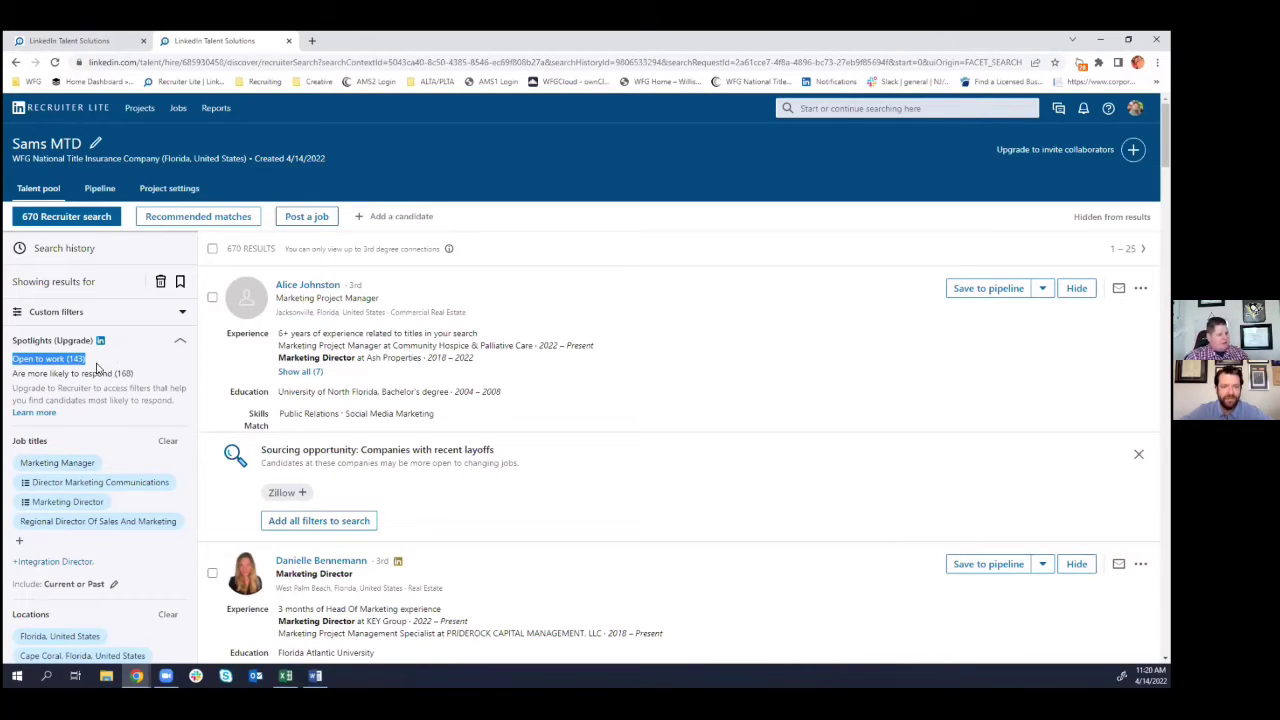
pyautogui.moveTo(152, 380); pyautogui.dragTo(8, 358)
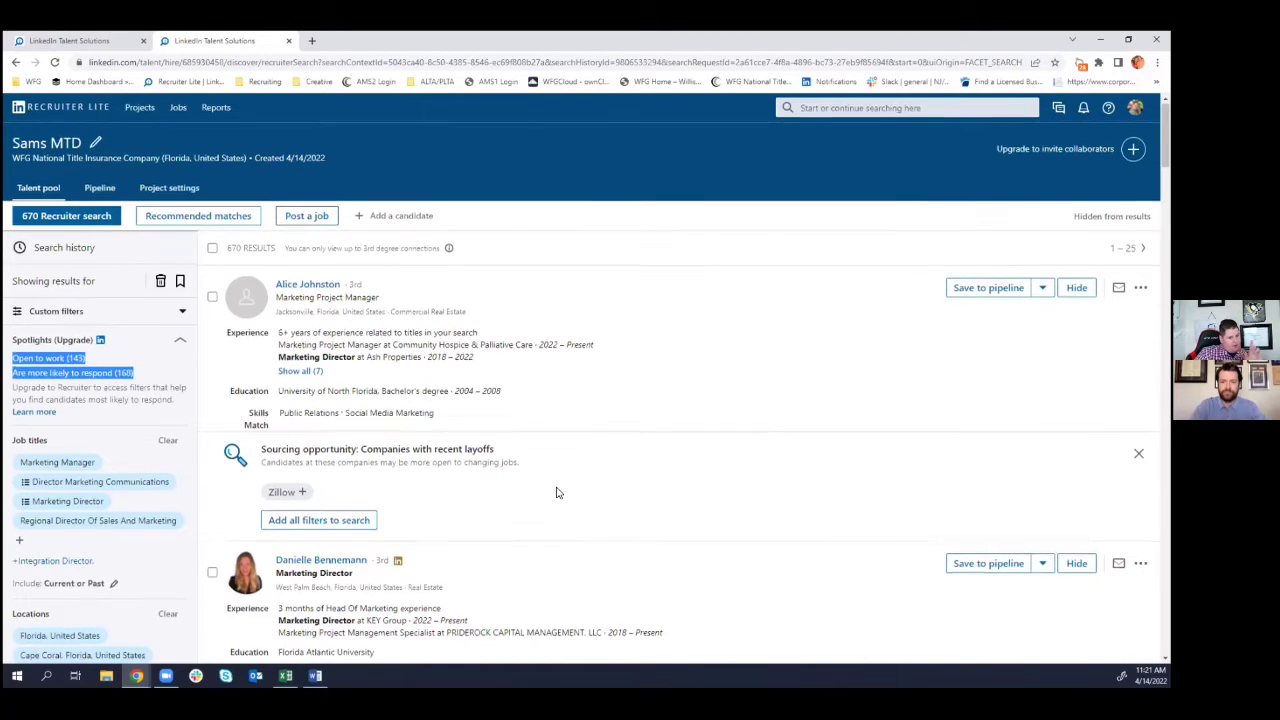
pyautogui.scroll(-1, 550, 490)
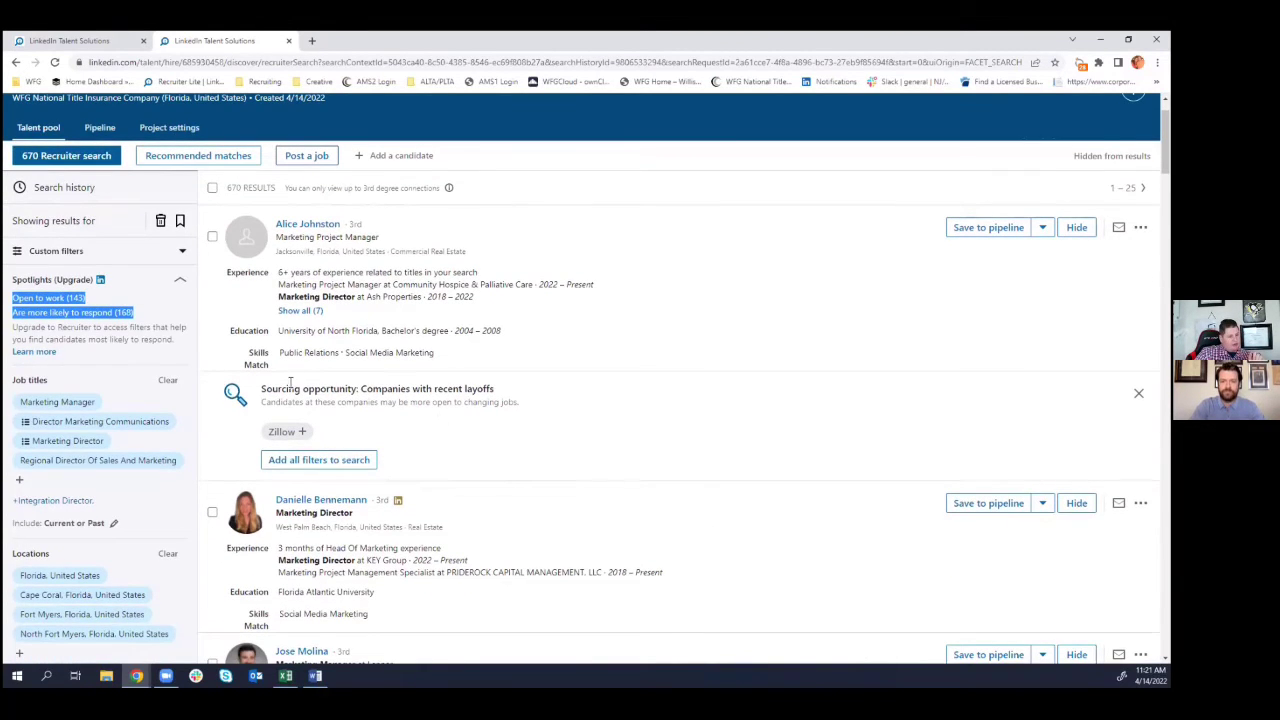
# - Select the Sourcing opportunity text and switch to the tab showing Create search from ideal candidates
pyautogui.moveTo(222, 387); pyautogui.dragTo(535, 408)
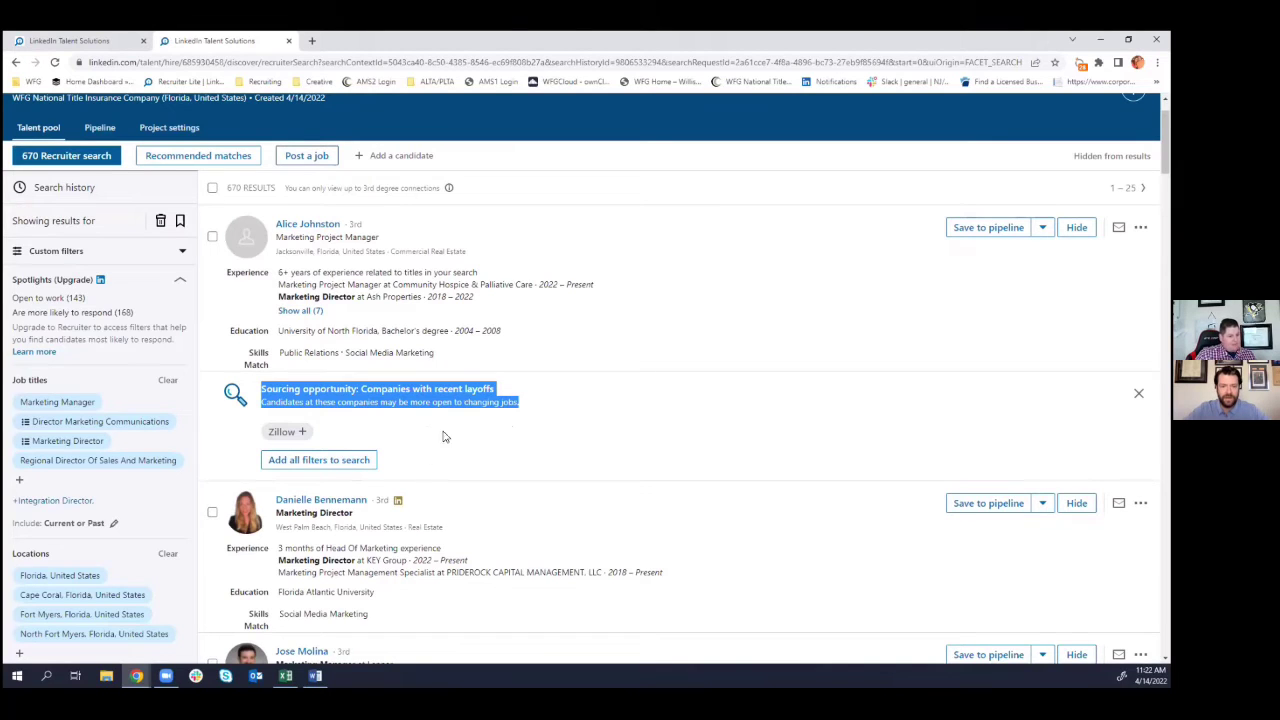
pyautogui.hotkey('alt', 'Tab')
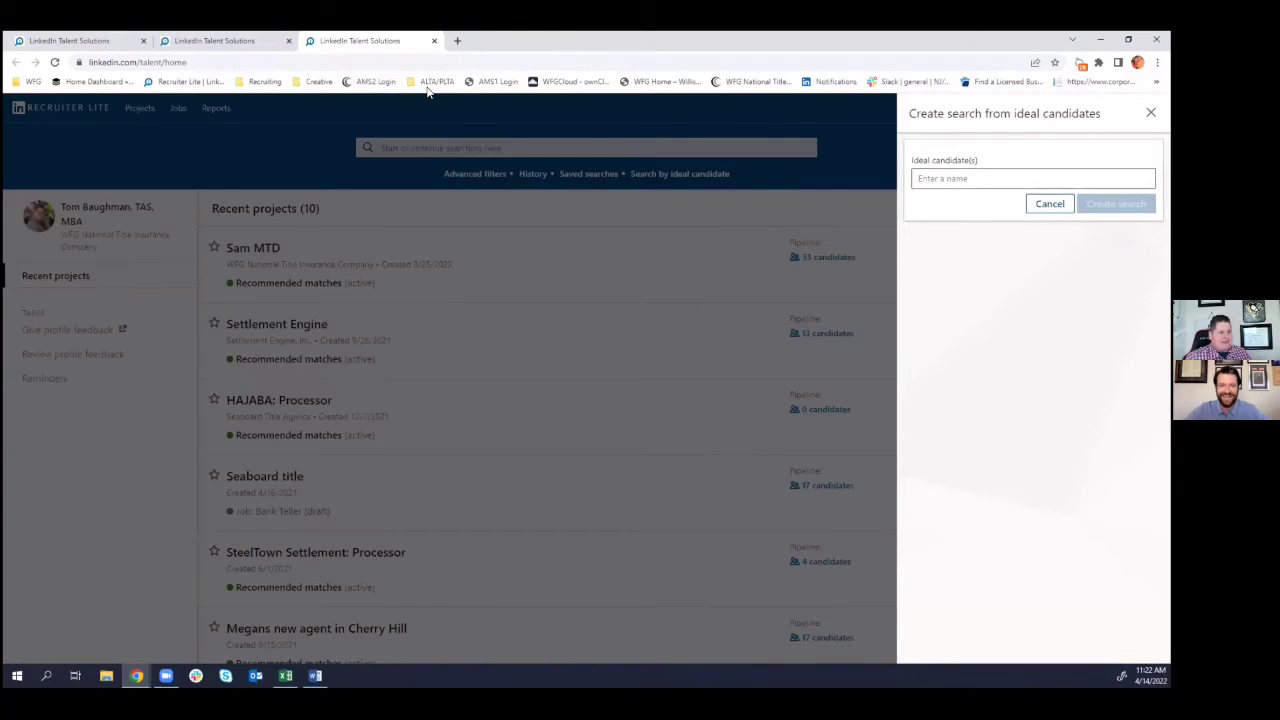
# - Search for a person by name in the Ideal candidate(s) field and pick their matching profile
pyautogui.click(240, 45)
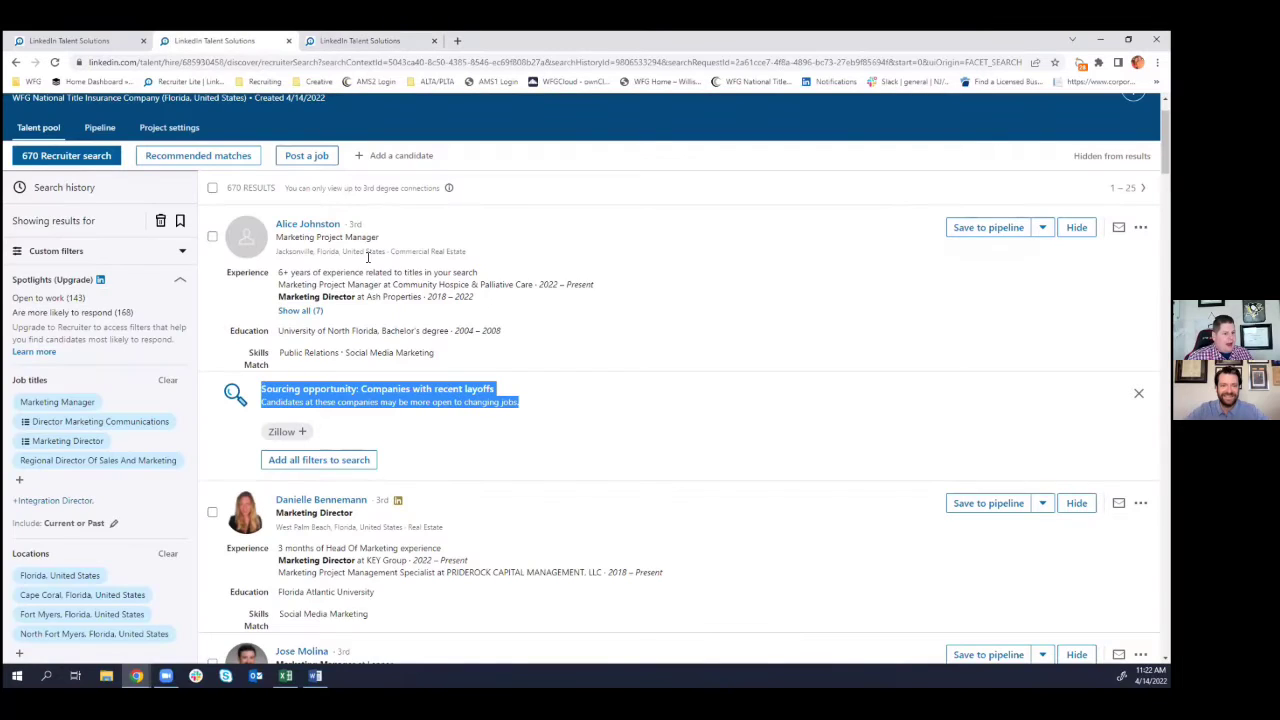
pyautogui.click(316, 45)
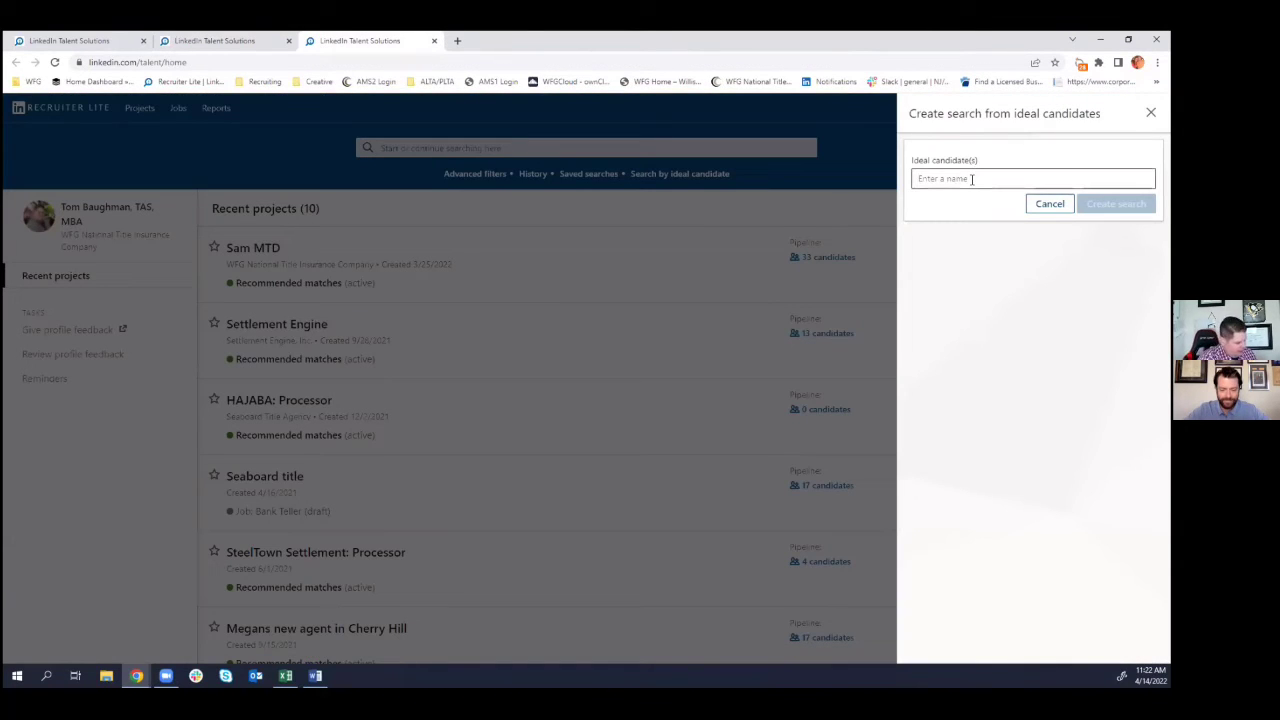
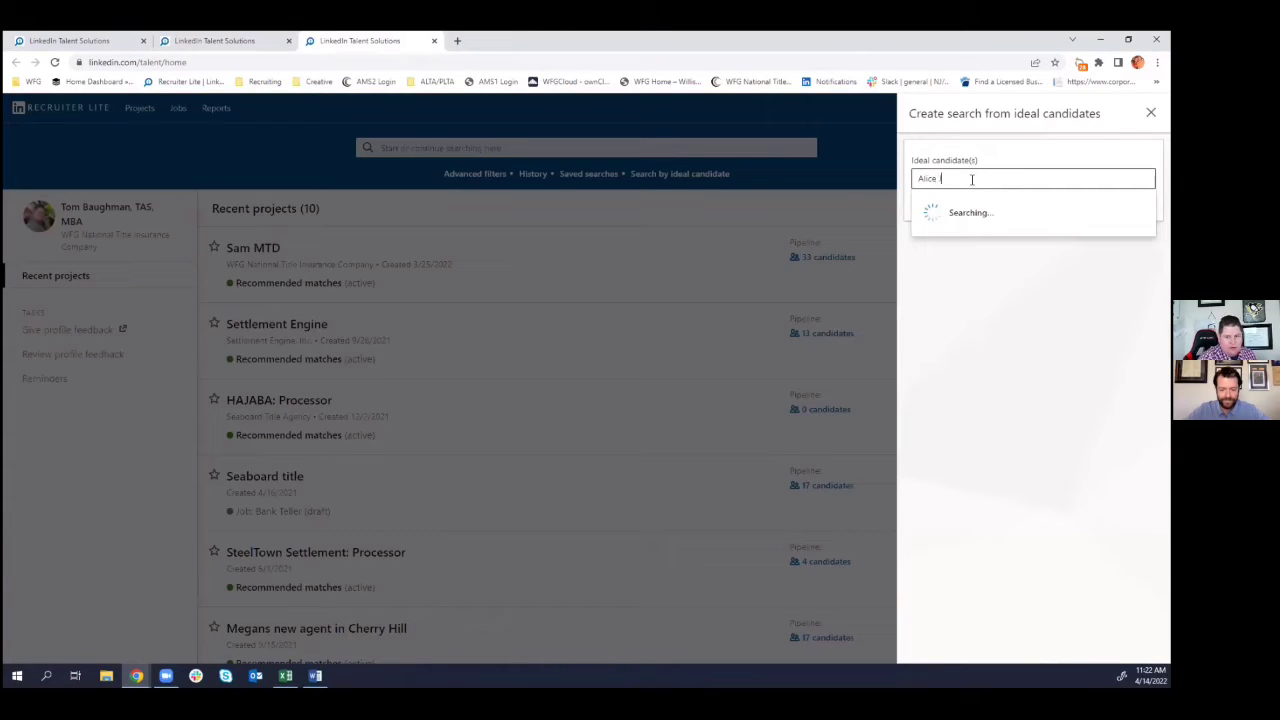
pyautogui.write('nstone')
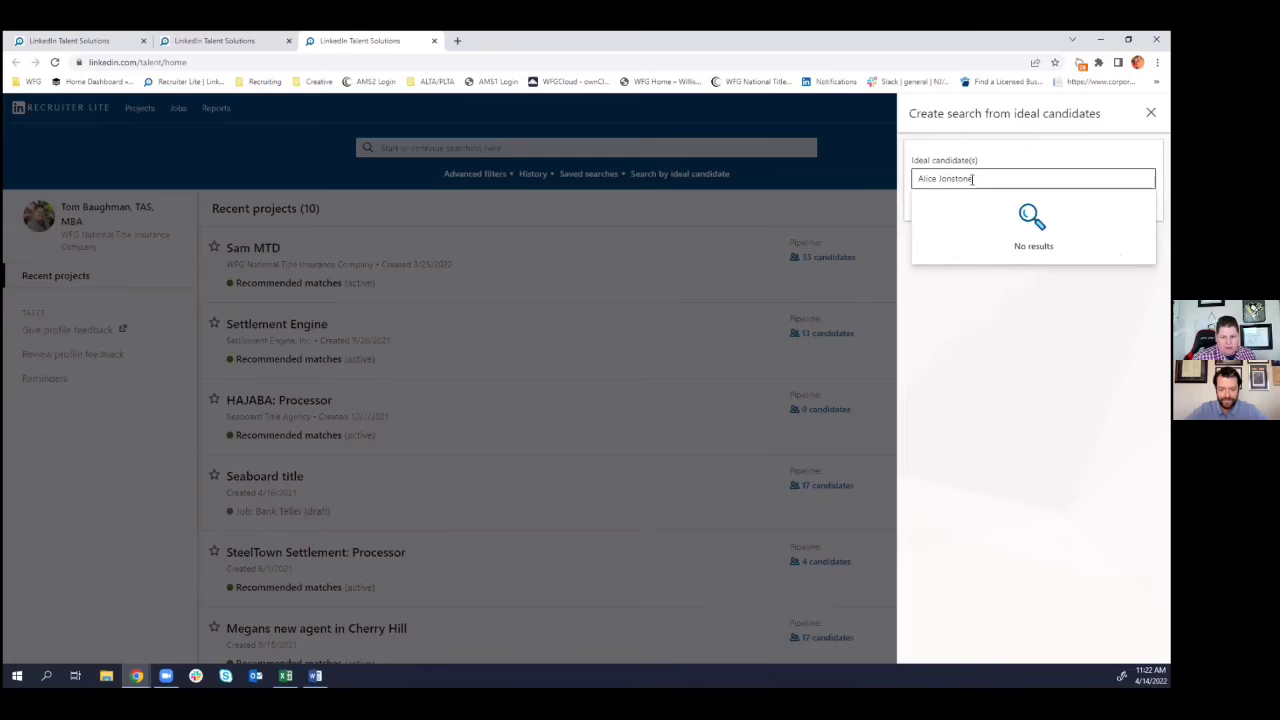
pyautogui.press('BackSpace')
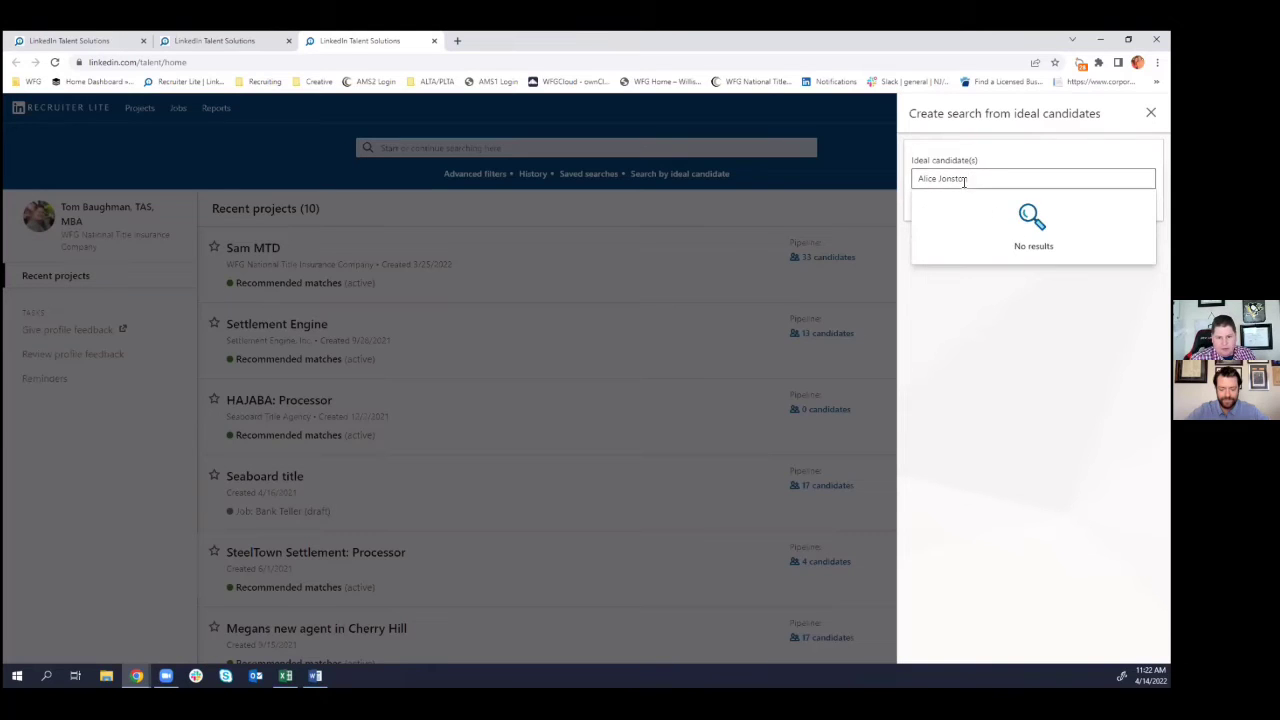
pyautogui.hotkey('ctrl', 'a')
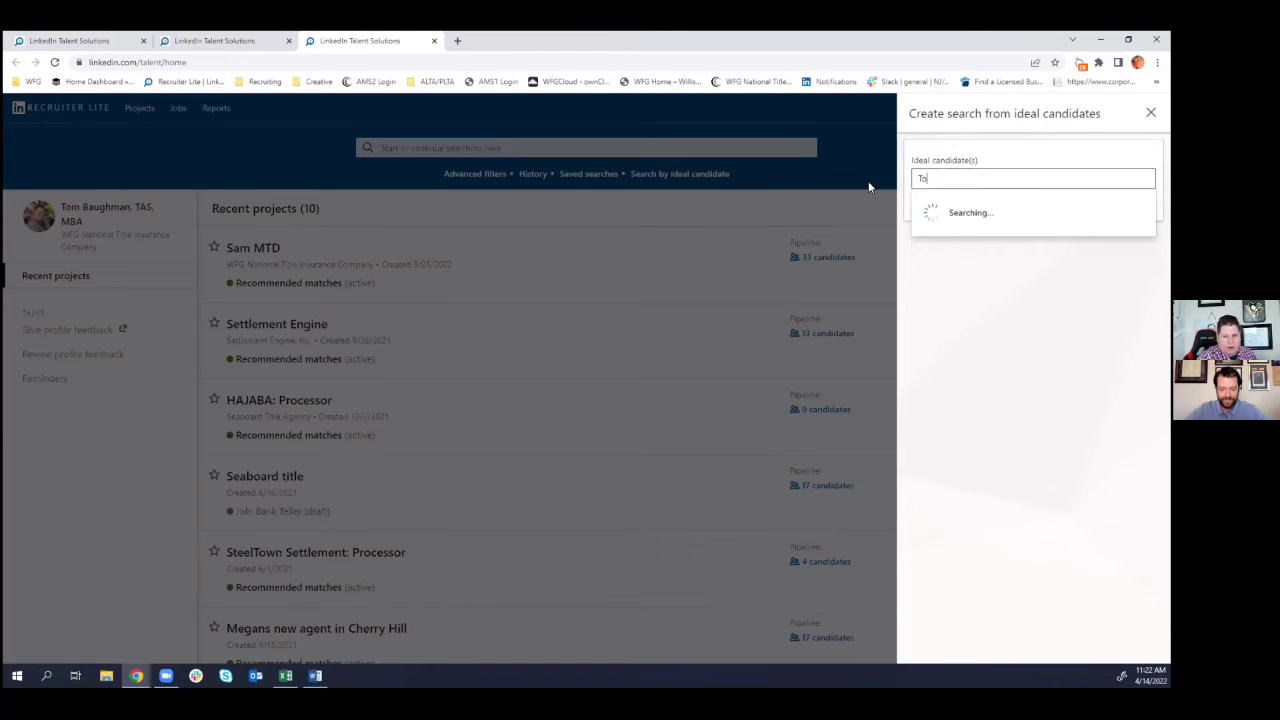
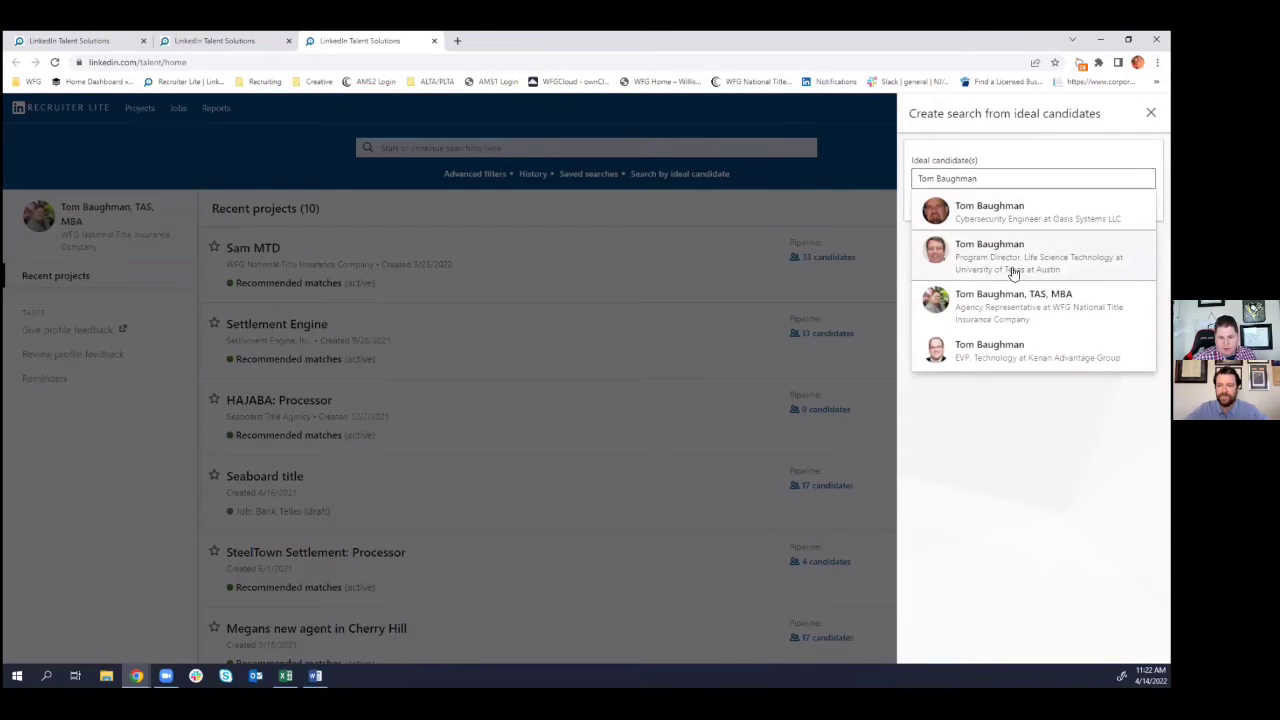
pyautogui.click(1031, 300)
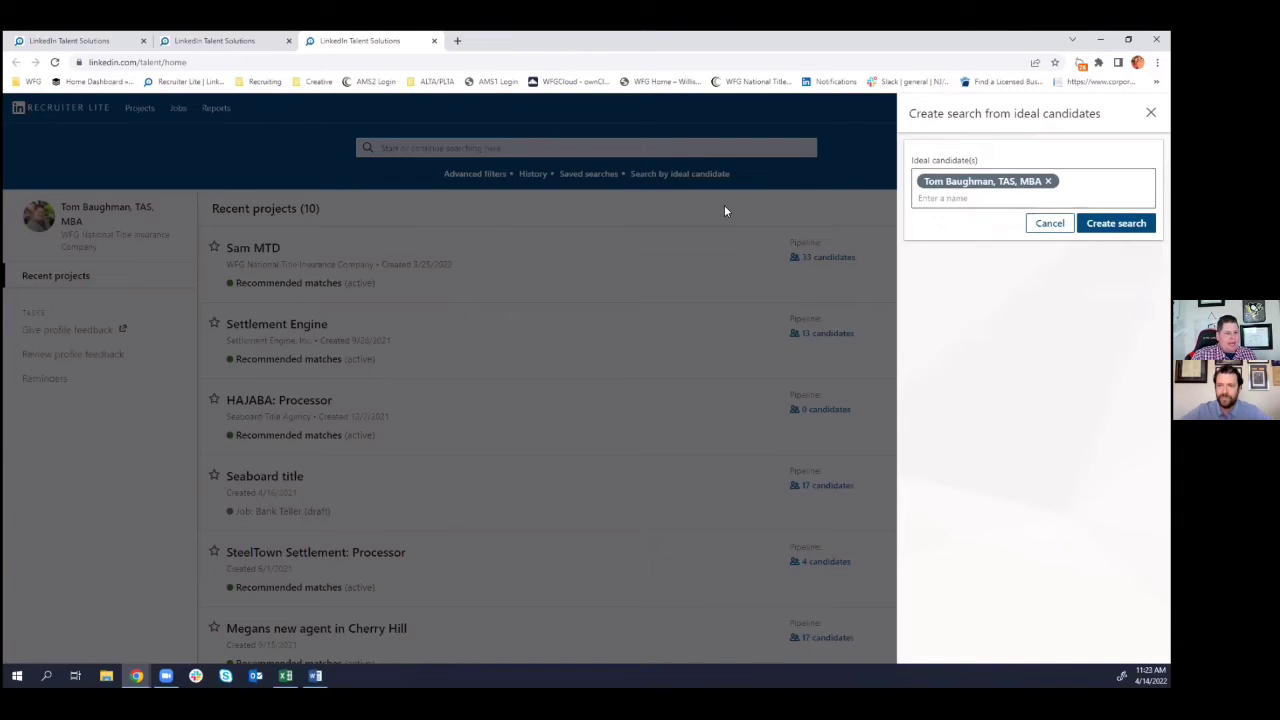
# - Go back to the Recruiter home page and return to the ideal-candidate form with the candidate filled in
pyautogui.click(198, 42)
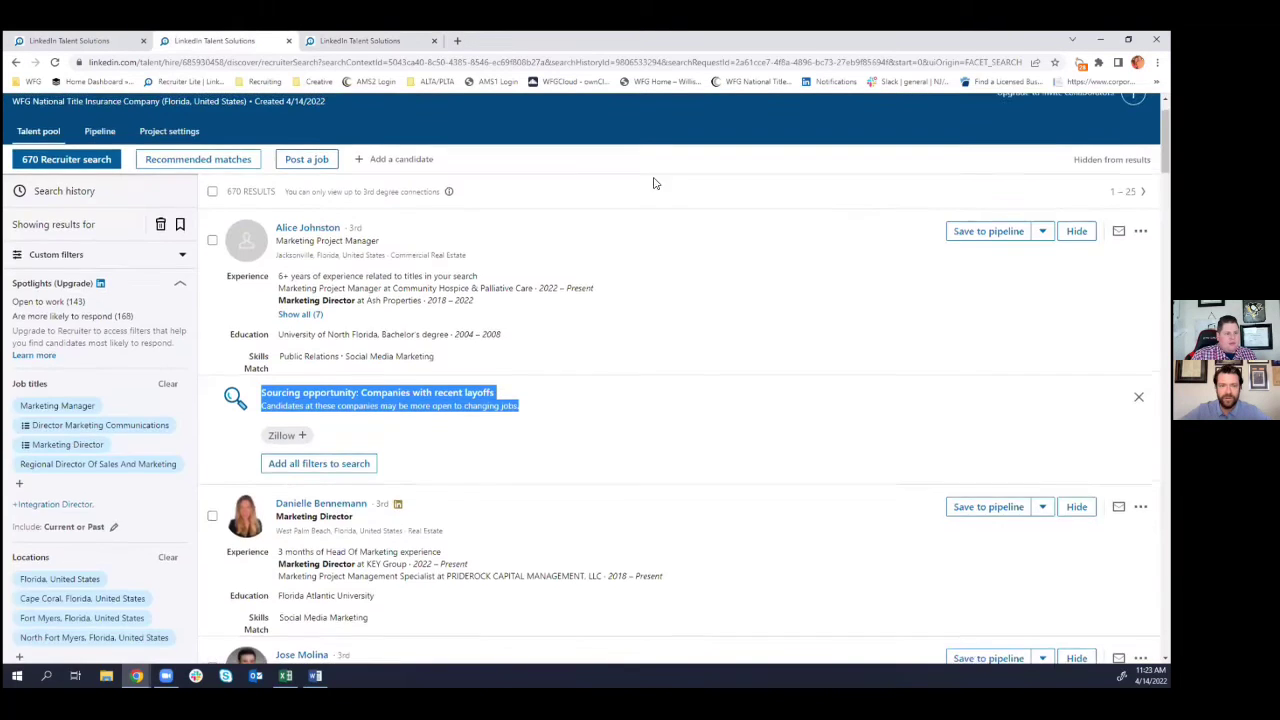
pyautogui.scroll(1, 655, 183)
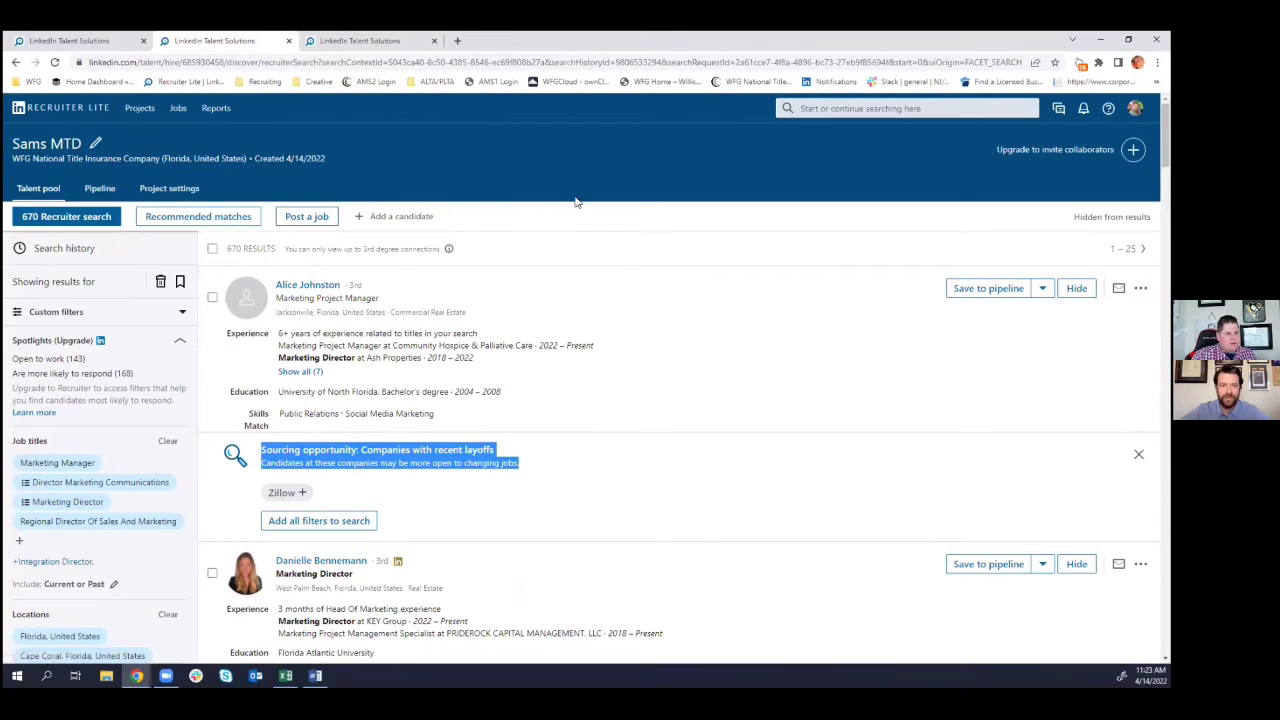
pyautogui.hotkey('alt', 'Left')
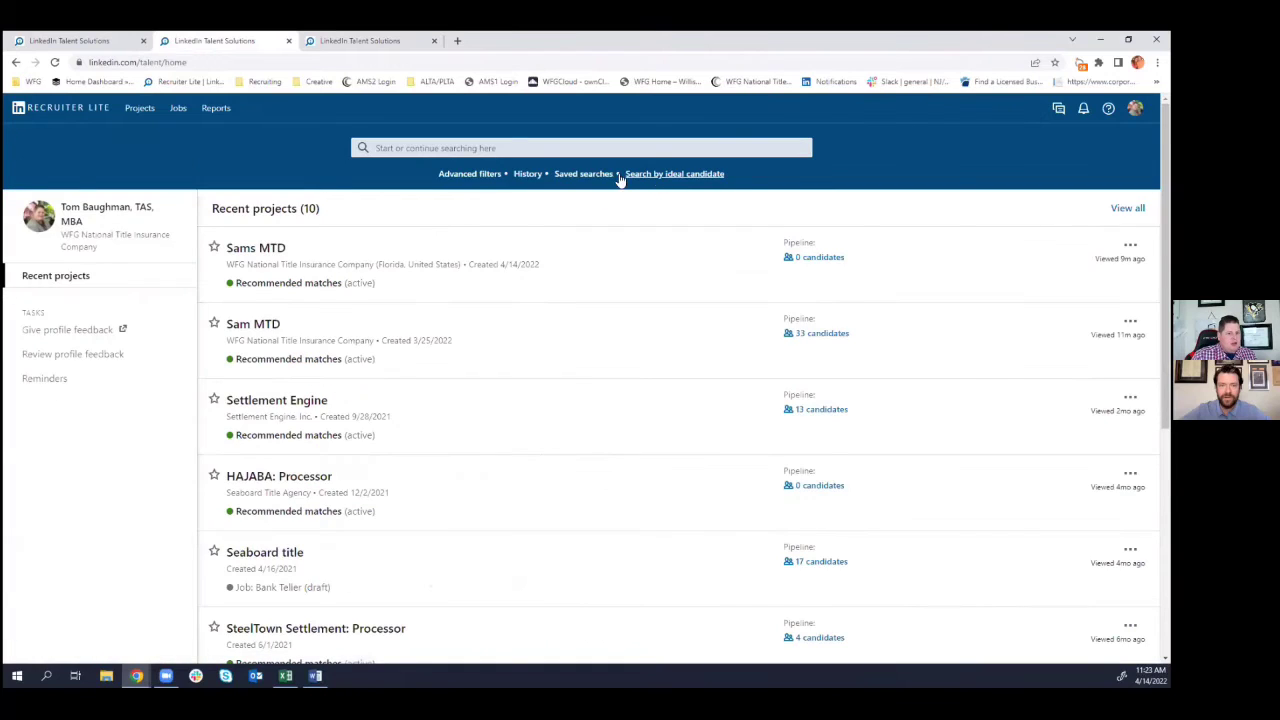
pyautogui.click(655, 176)
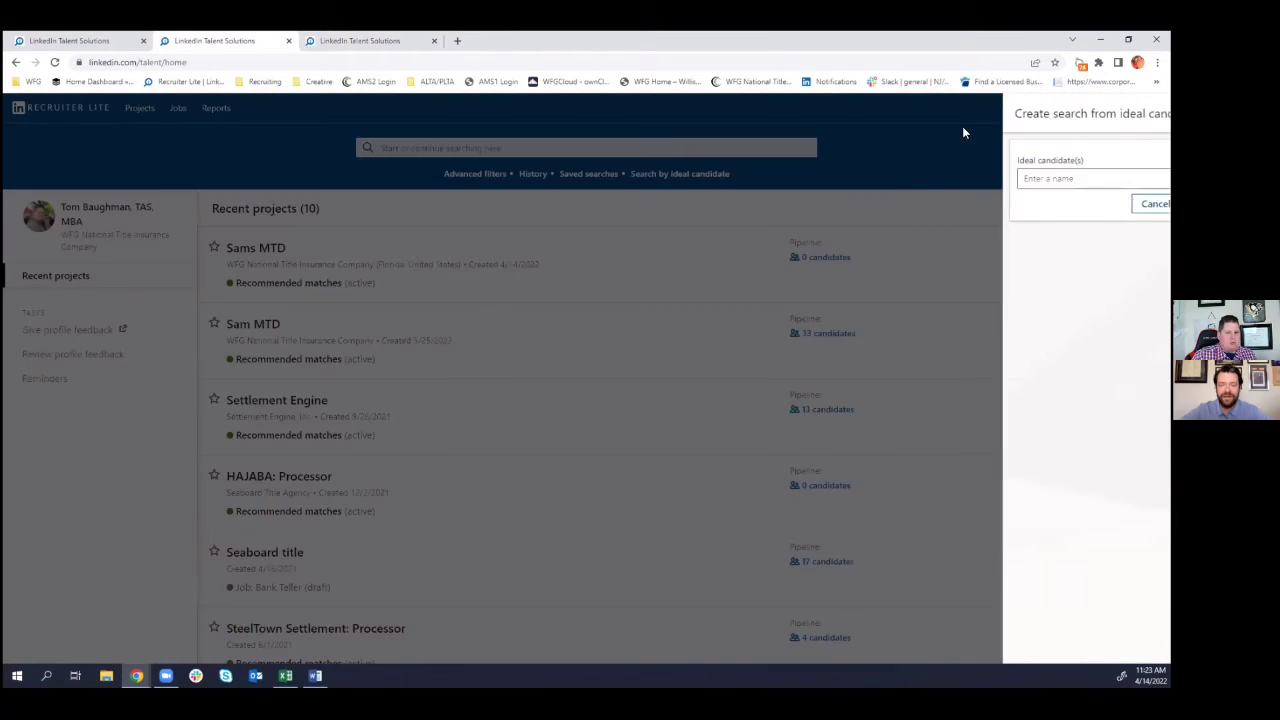
pyautogui.click(322, 45)
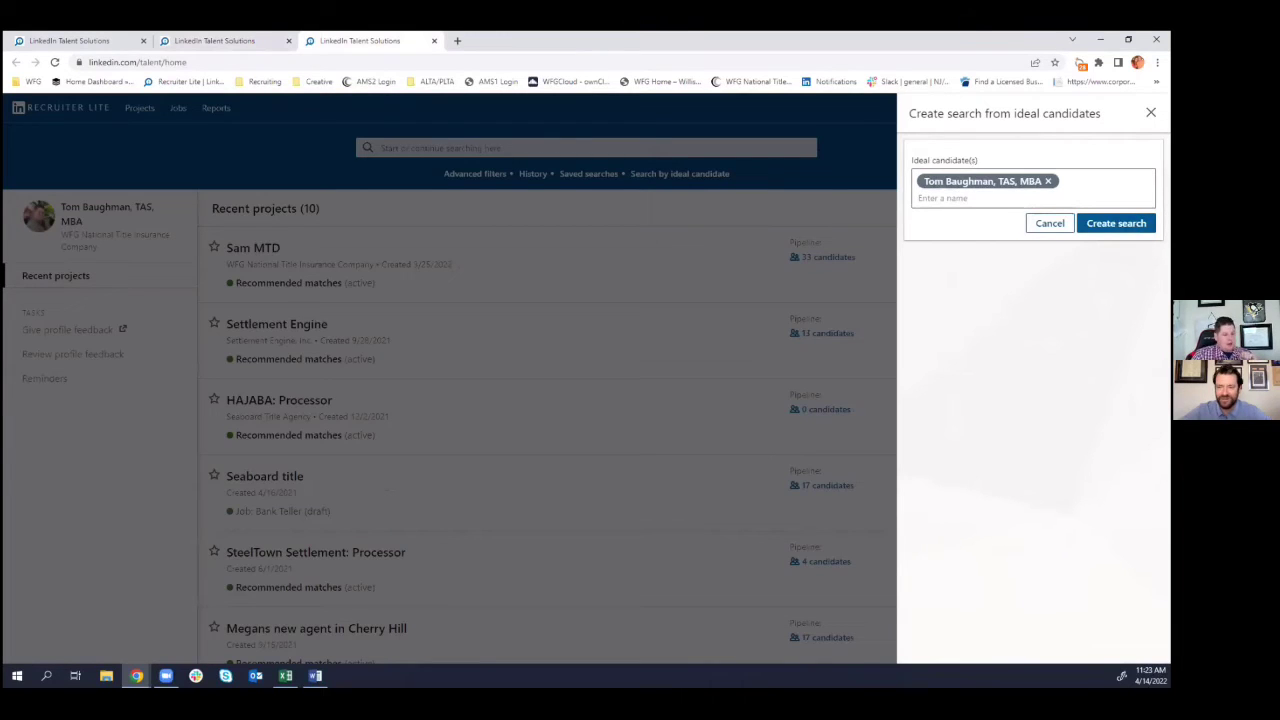
# - Create the ideal-candidate search and review its 4 results and auto-filled Salesperson, skills and company filters
pyautogui.click(1116, 223)
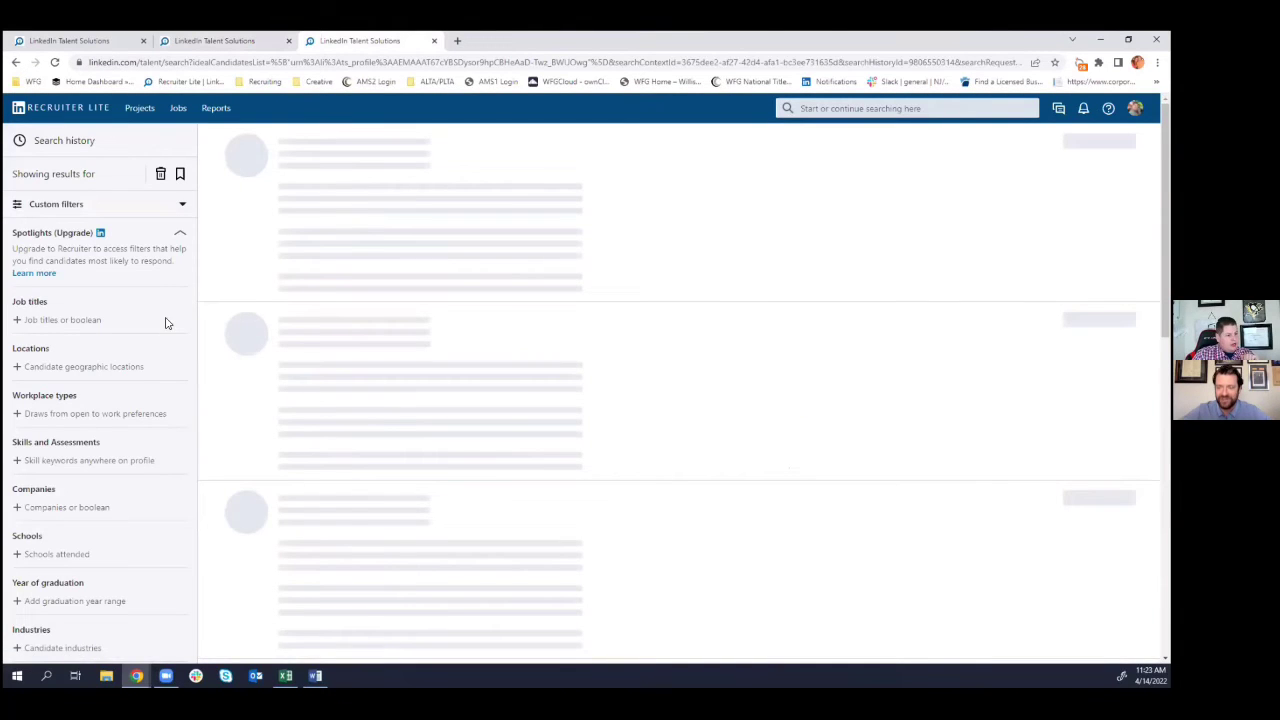
pyautogui.scroll(-2, 157, 325)
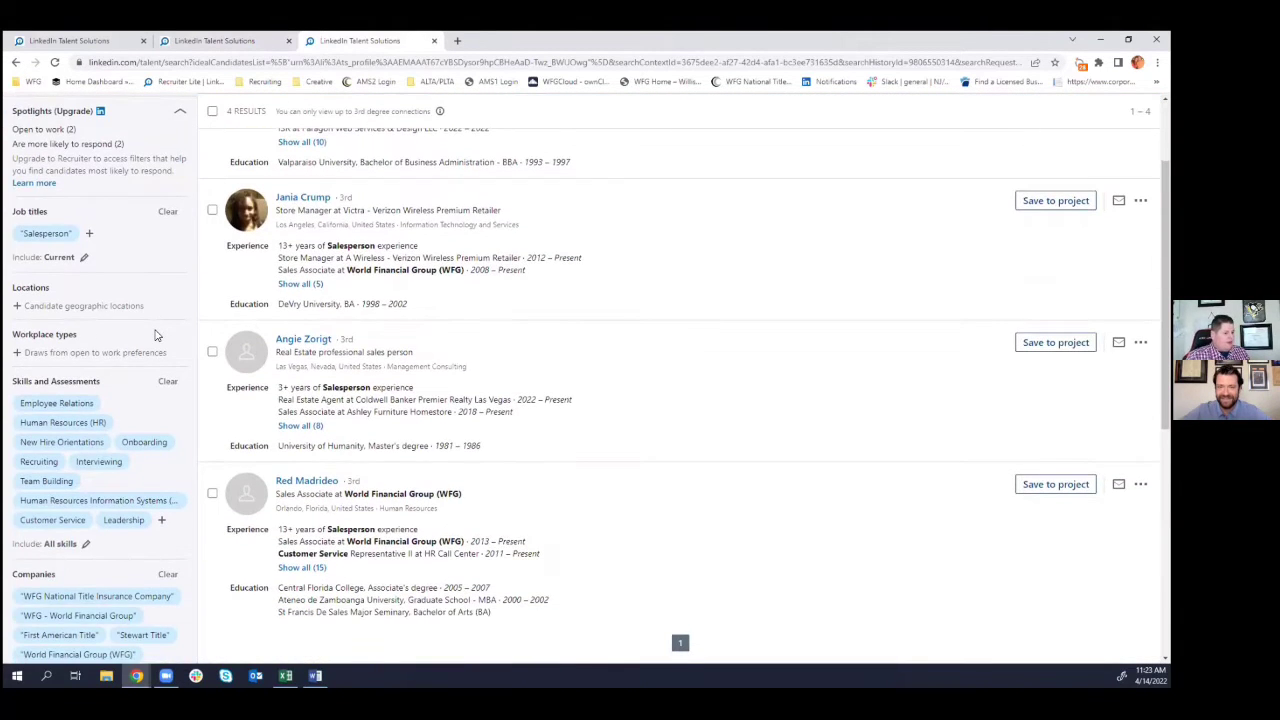
pyautogui.scroll(-4, 115, 320)
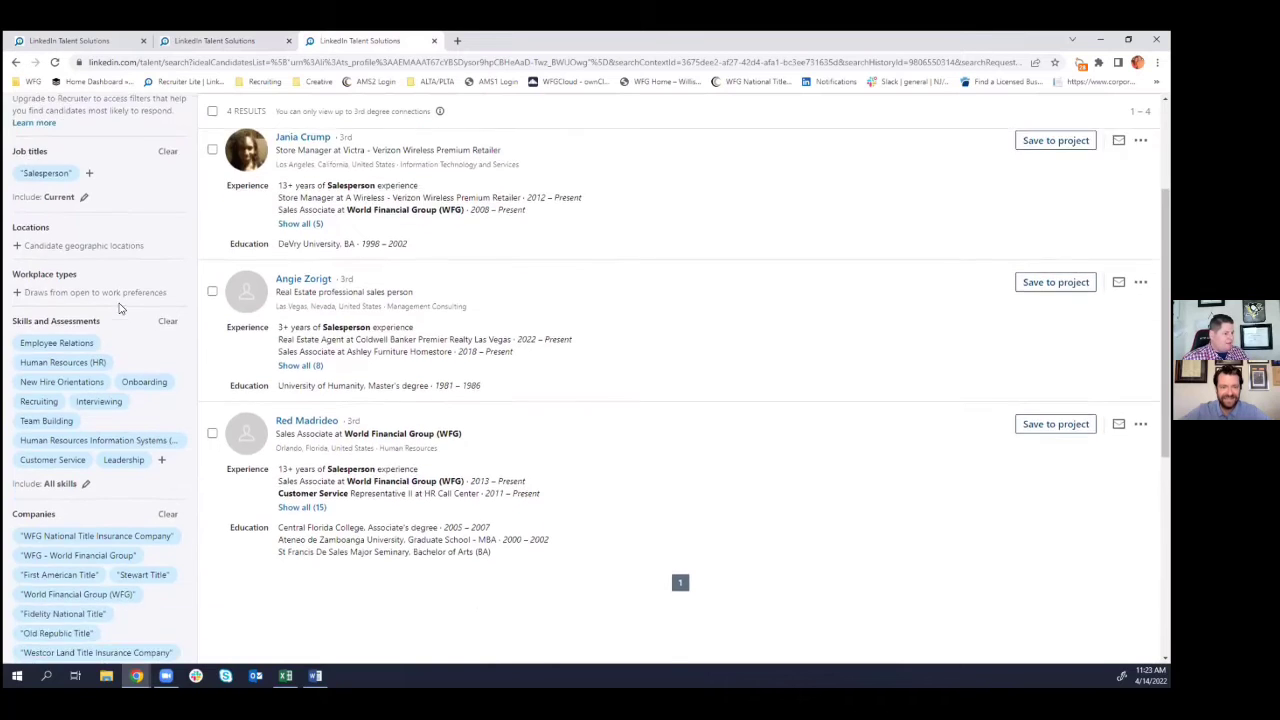
pyautogui.scroll(-4, 120, 370)
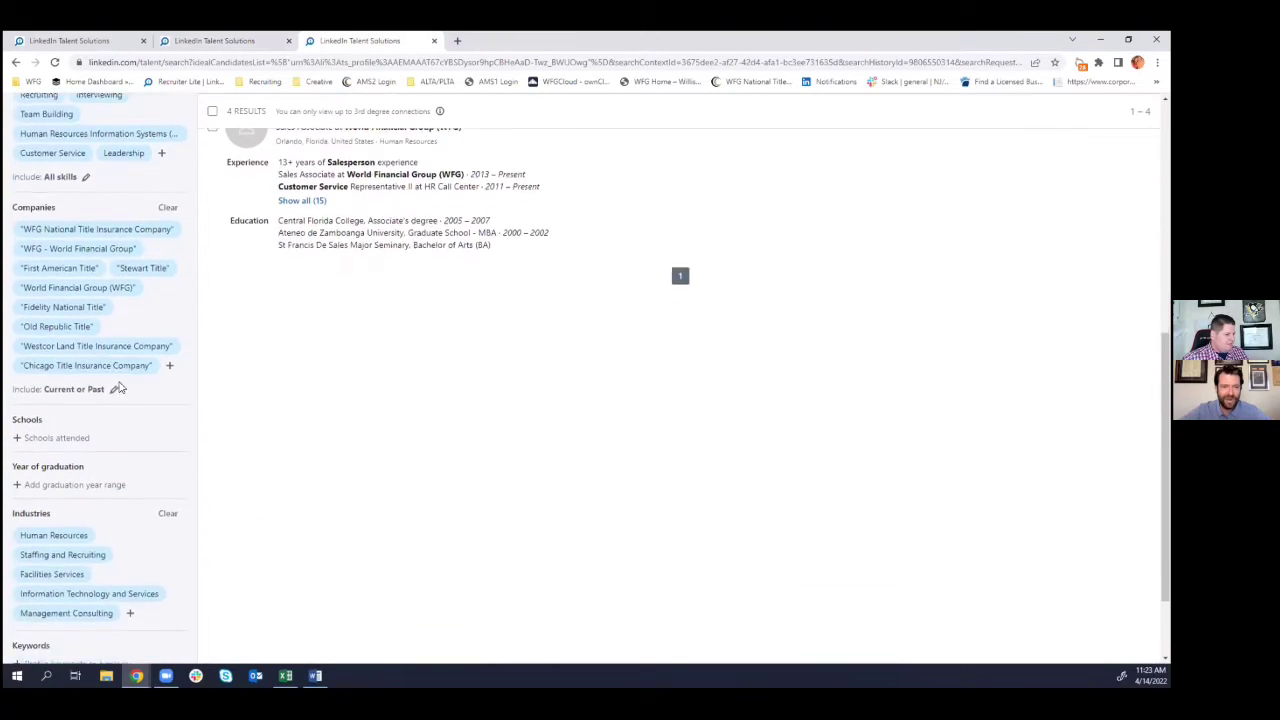
pyautogui.scroll(10, 170, 410)
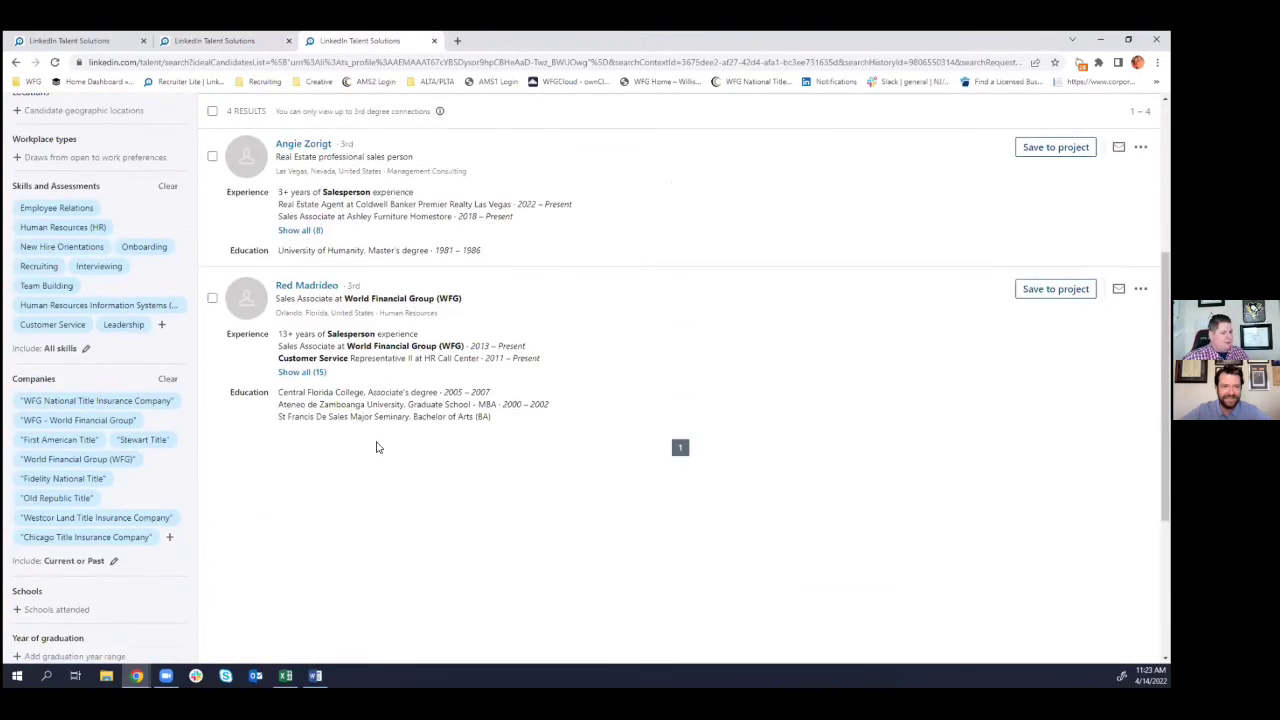
pyautogui.scroll(2, 381, 446)
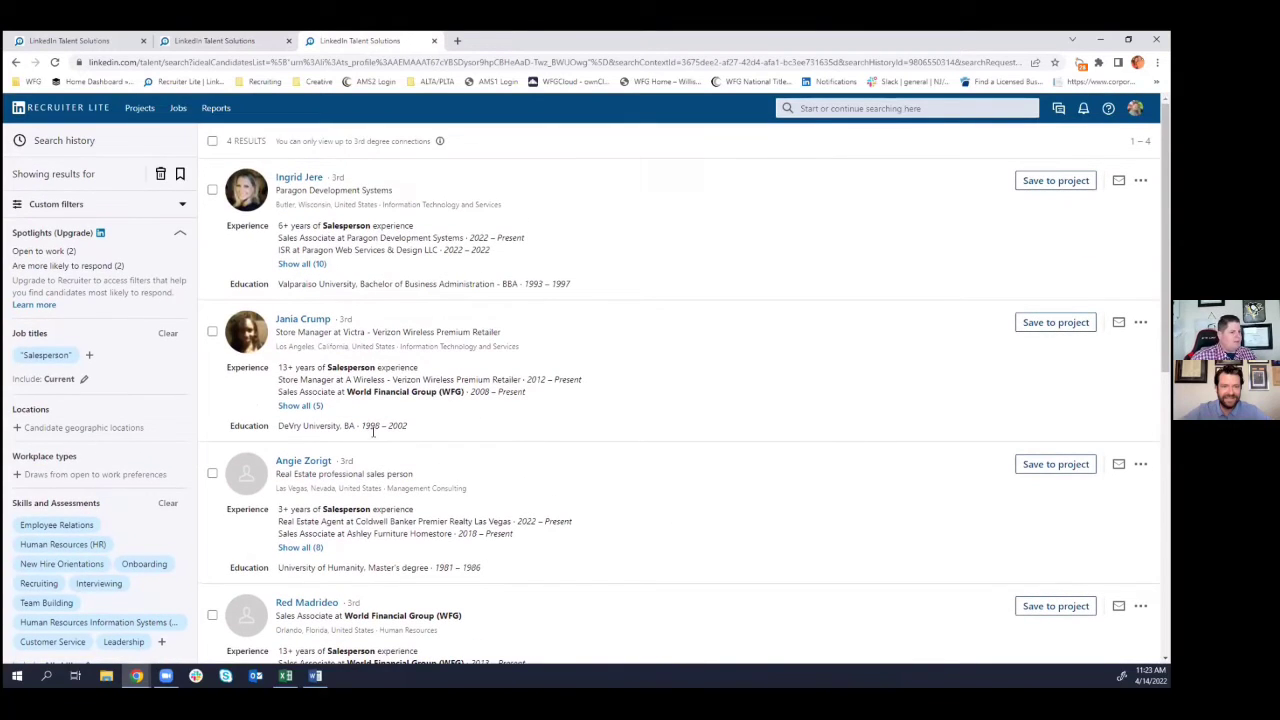
# - From Recruiter home, open Saved searches and expand the MTDs search to reveal its keyword and location criteria
pyautogui.click(80, 106)
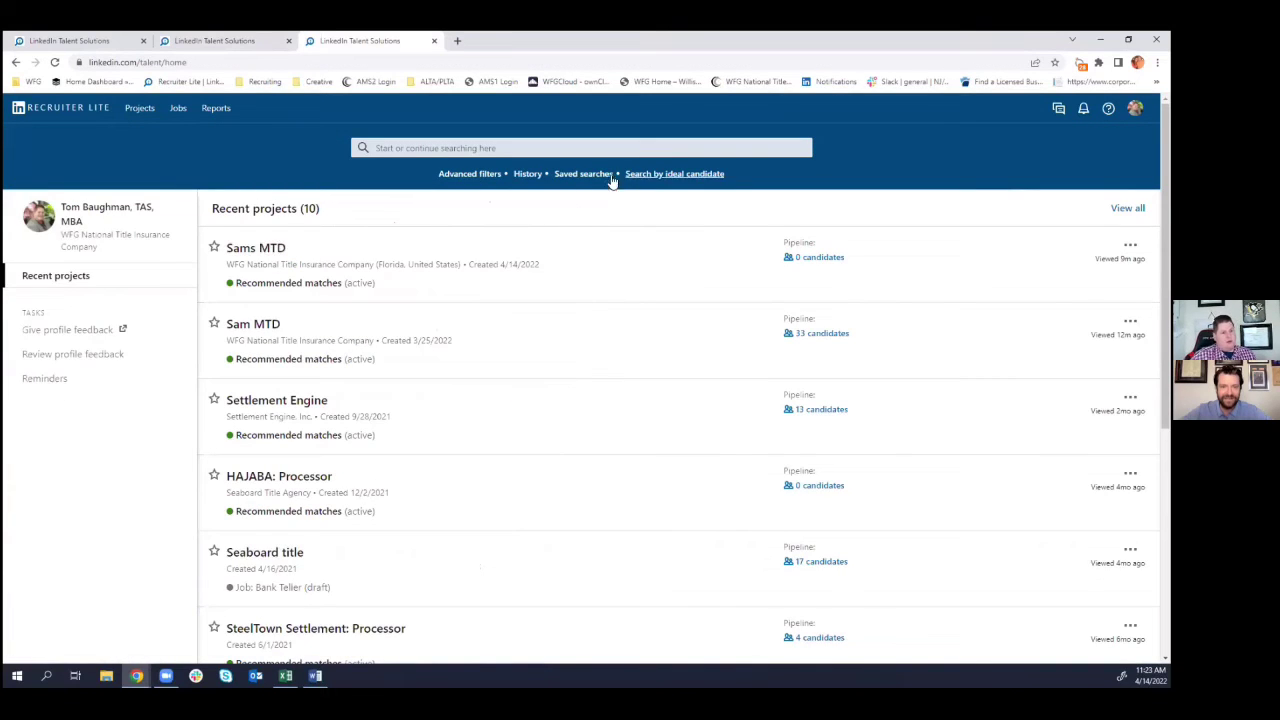
pyautogui.click(576, 176)
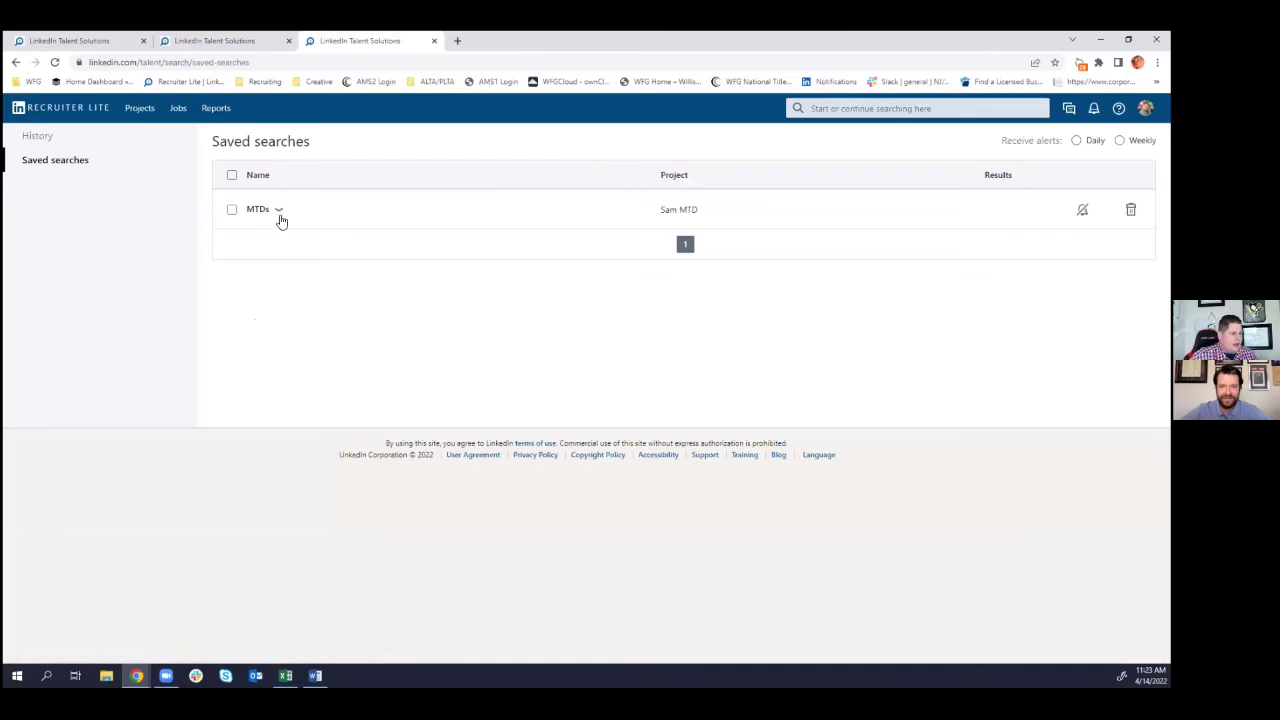
pyautogui.click(278, 210)
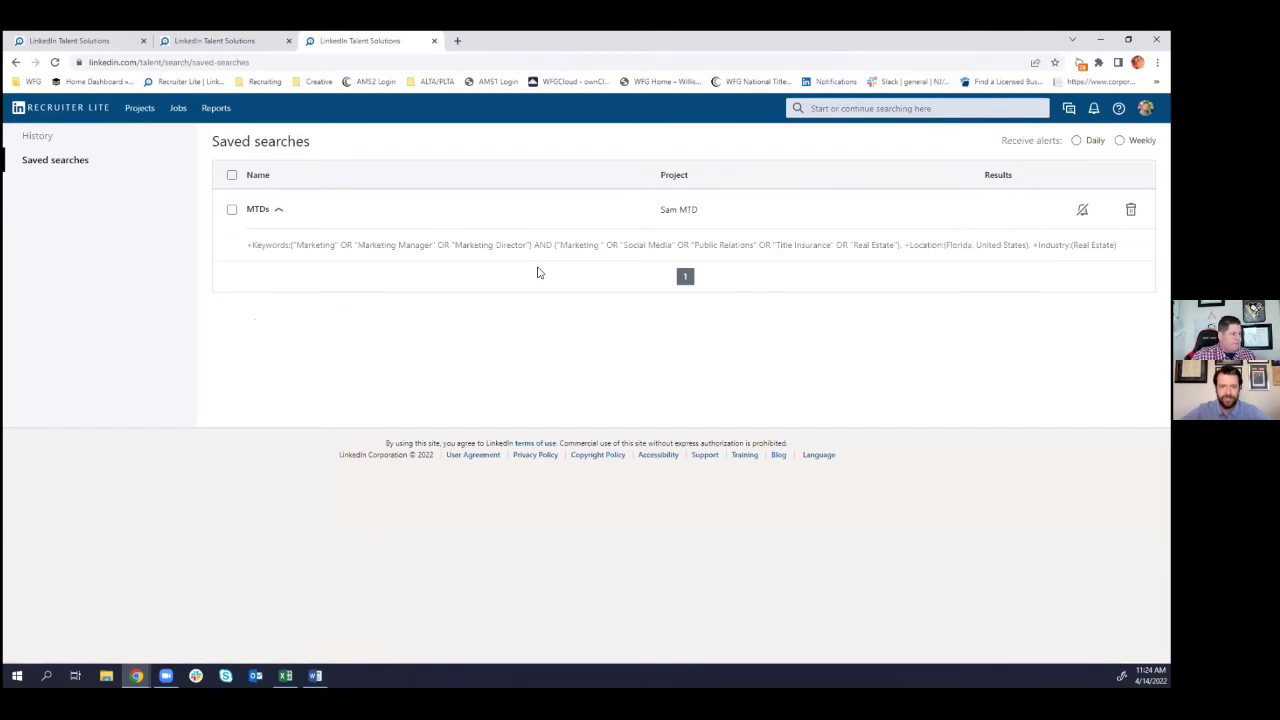
pyautogui.moveTo(221, 114)
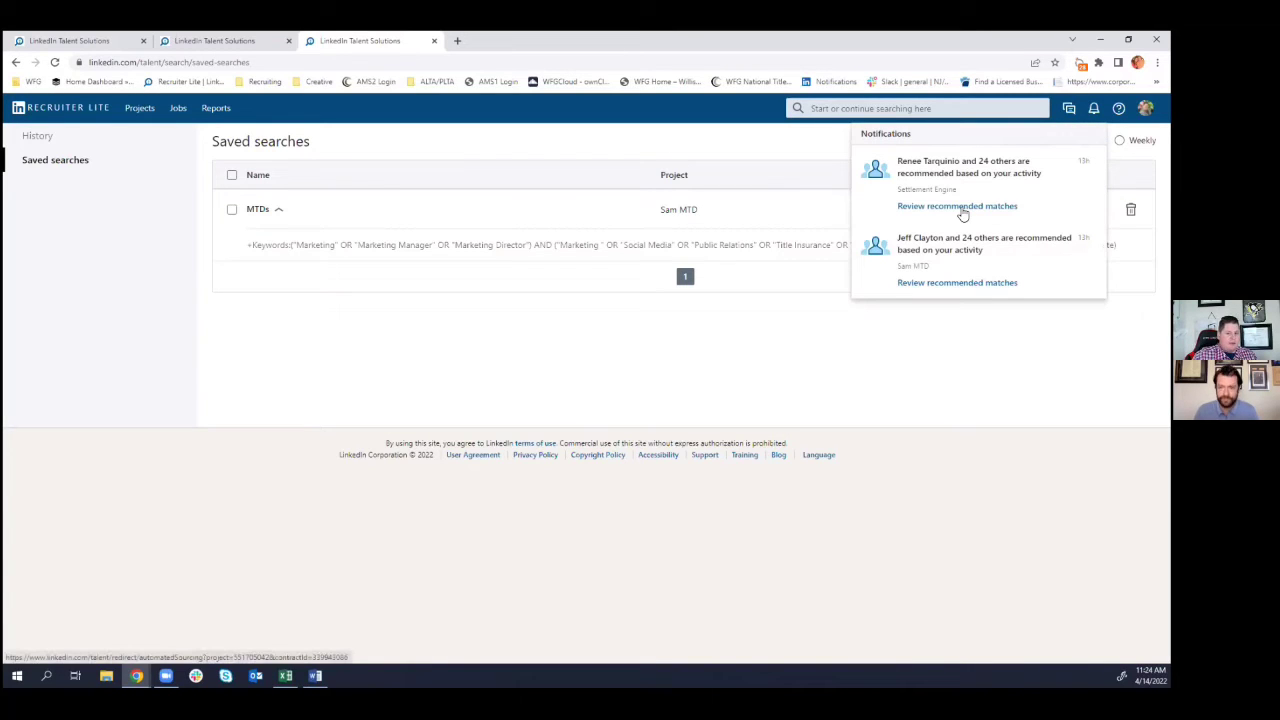
# - Review Sam MTD recommended matches, checking a candidate's Save to pipeline stages and '...' actions
pyautogui.click(960, 286)
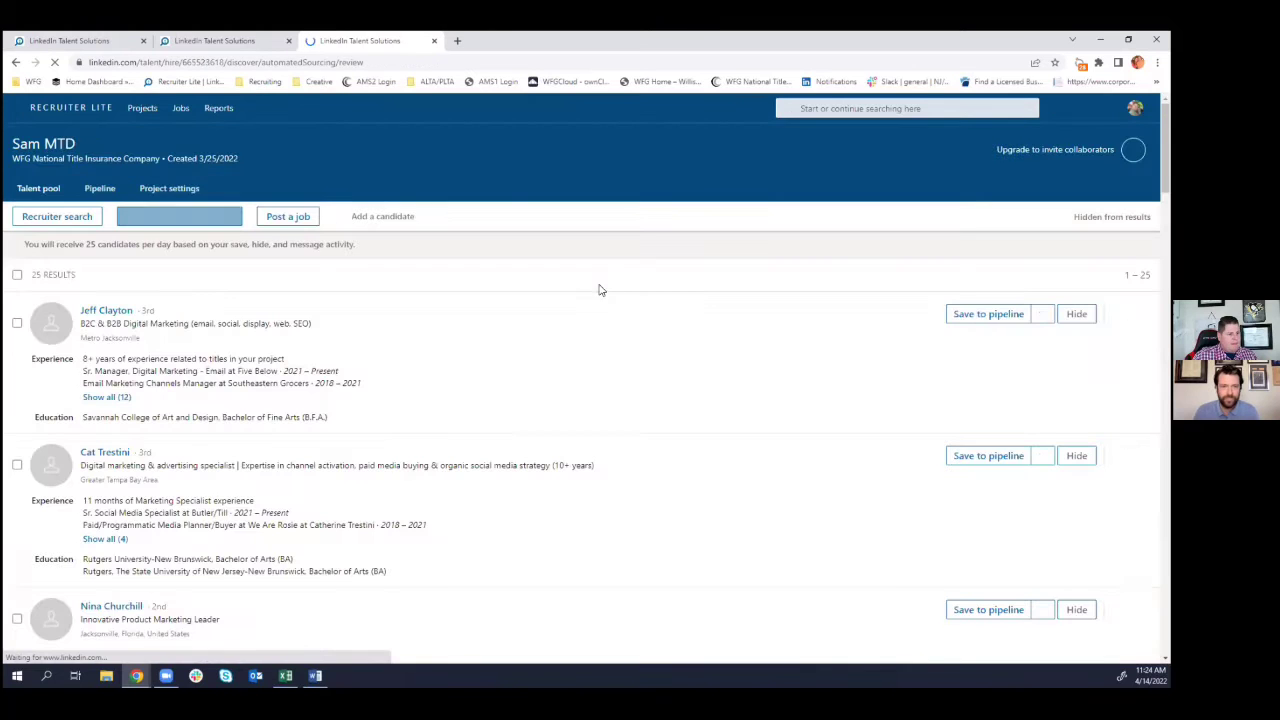
pyautogui.scroll(-5, 400, 370)
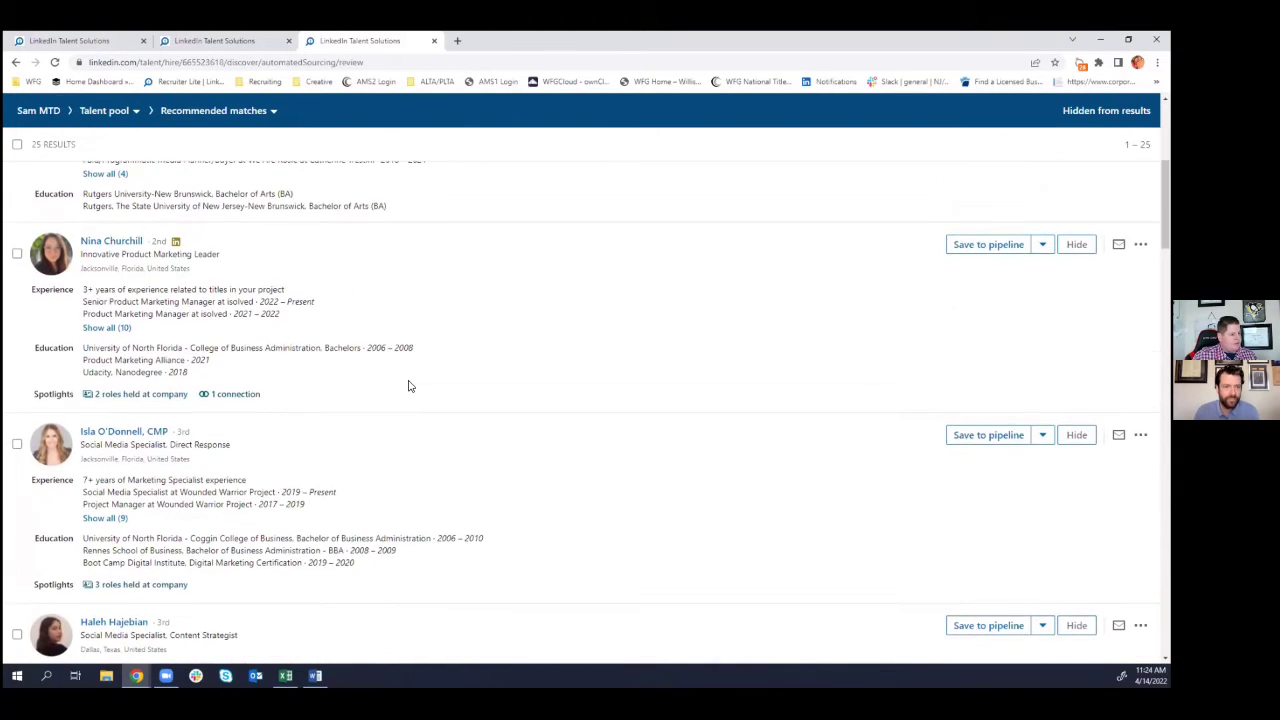
pyautogui.scroll(-3, 408, 391)
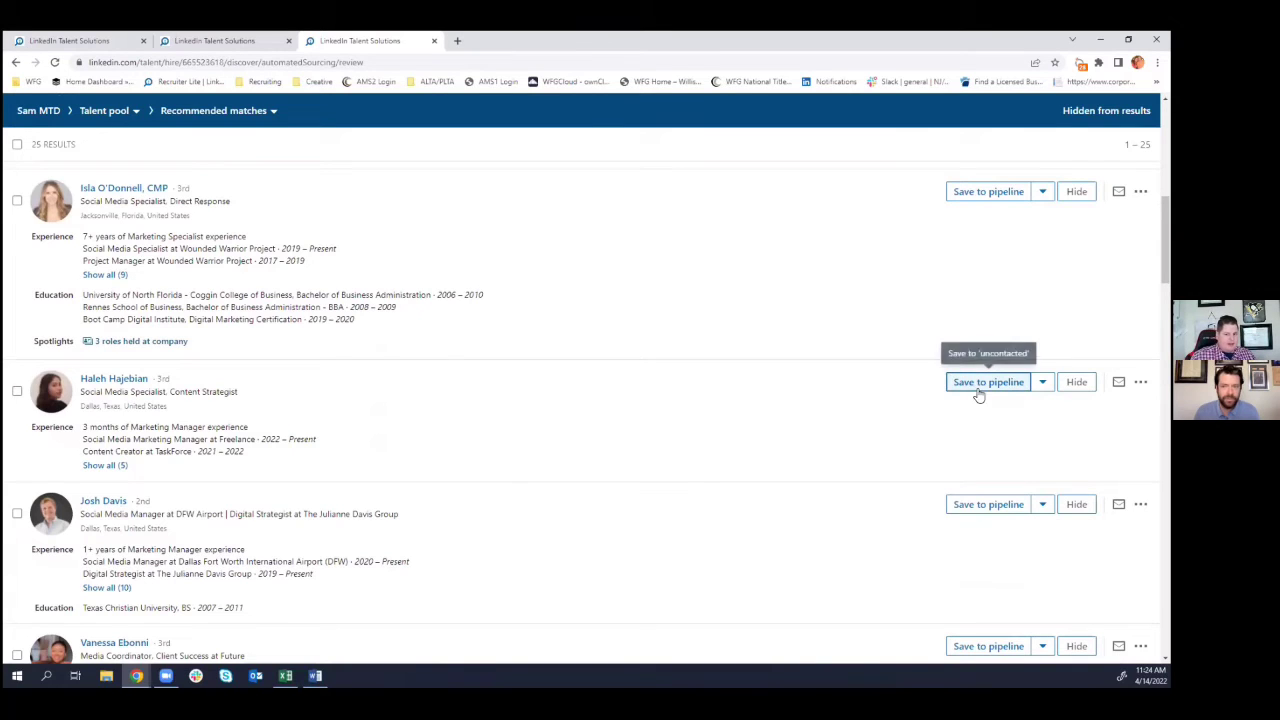
pyautogui.click(1042, 382)
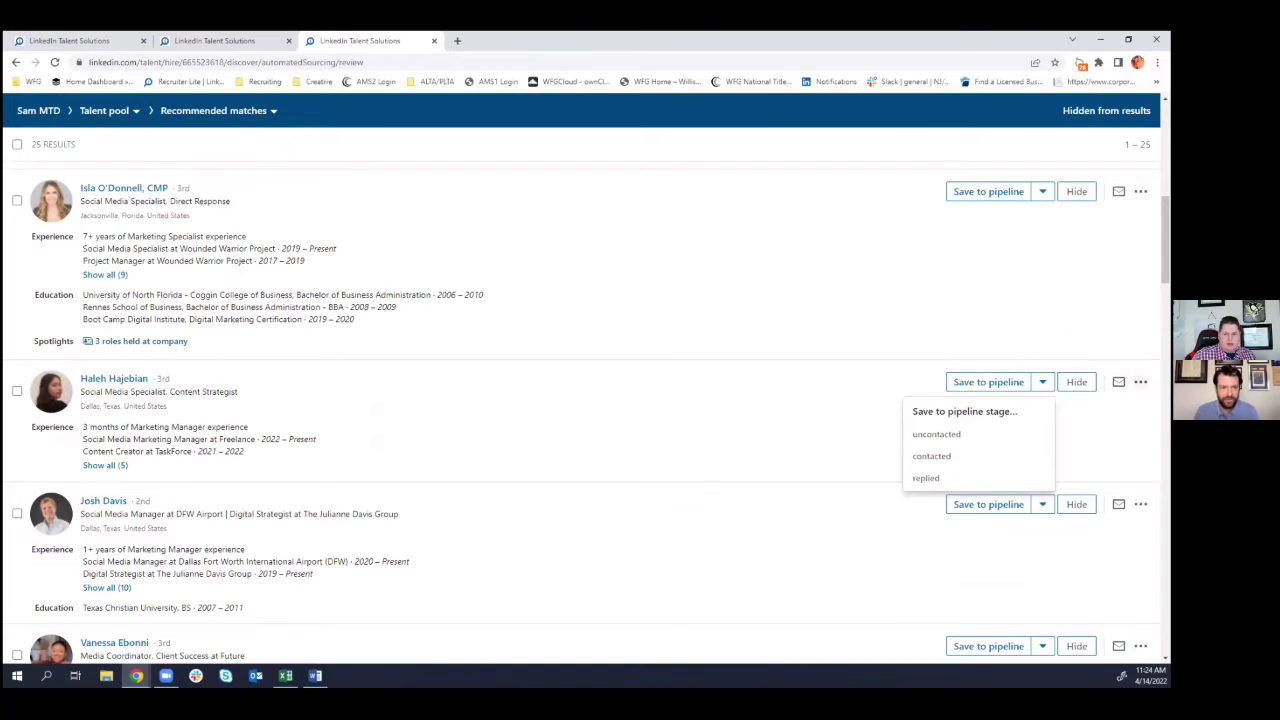
pyautogui.click(1140, 382)
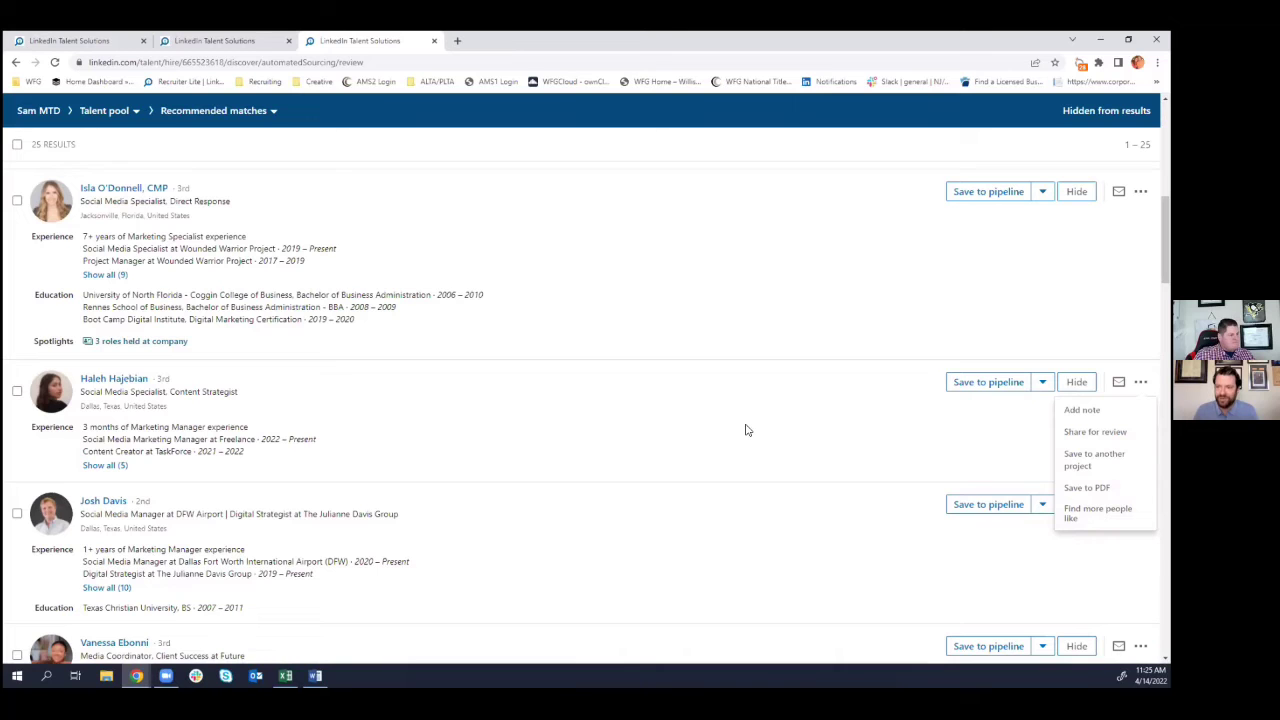
# - Run a Find more people like search from the first recommended candidate
pyautogui.scroll(-1, 740, 431)
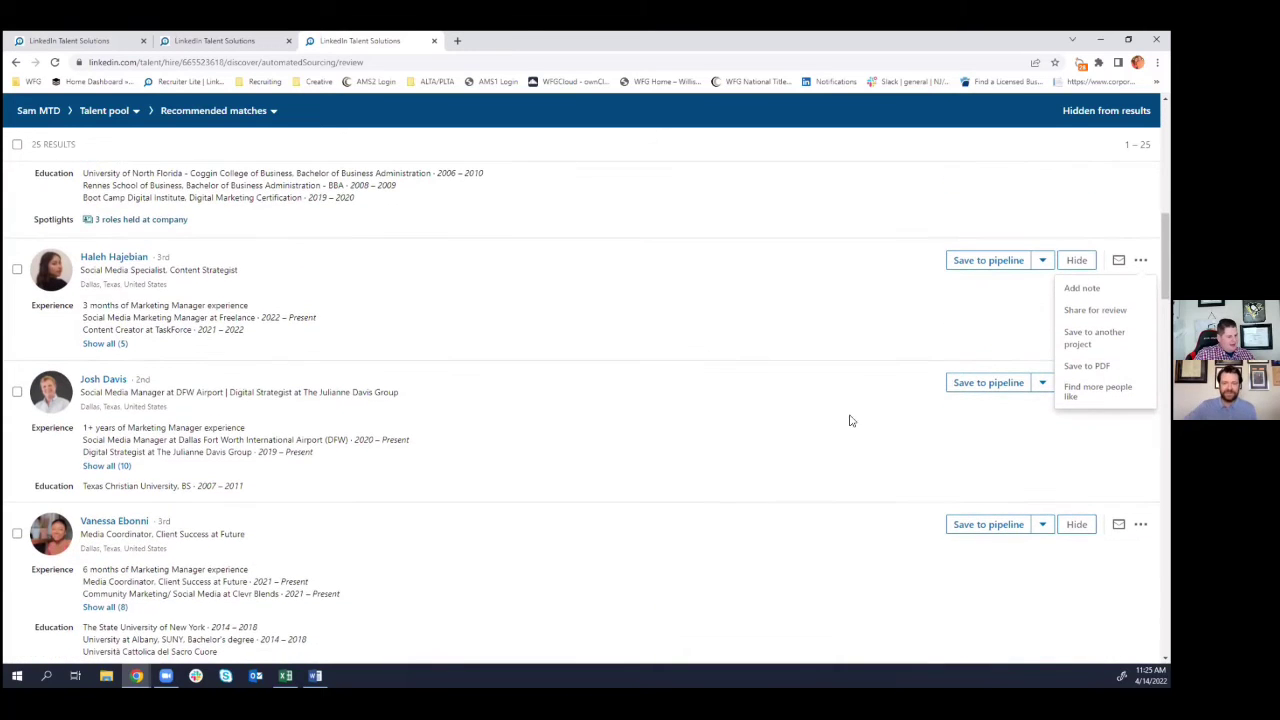
pyautogui.scroll(3, 660, 381)
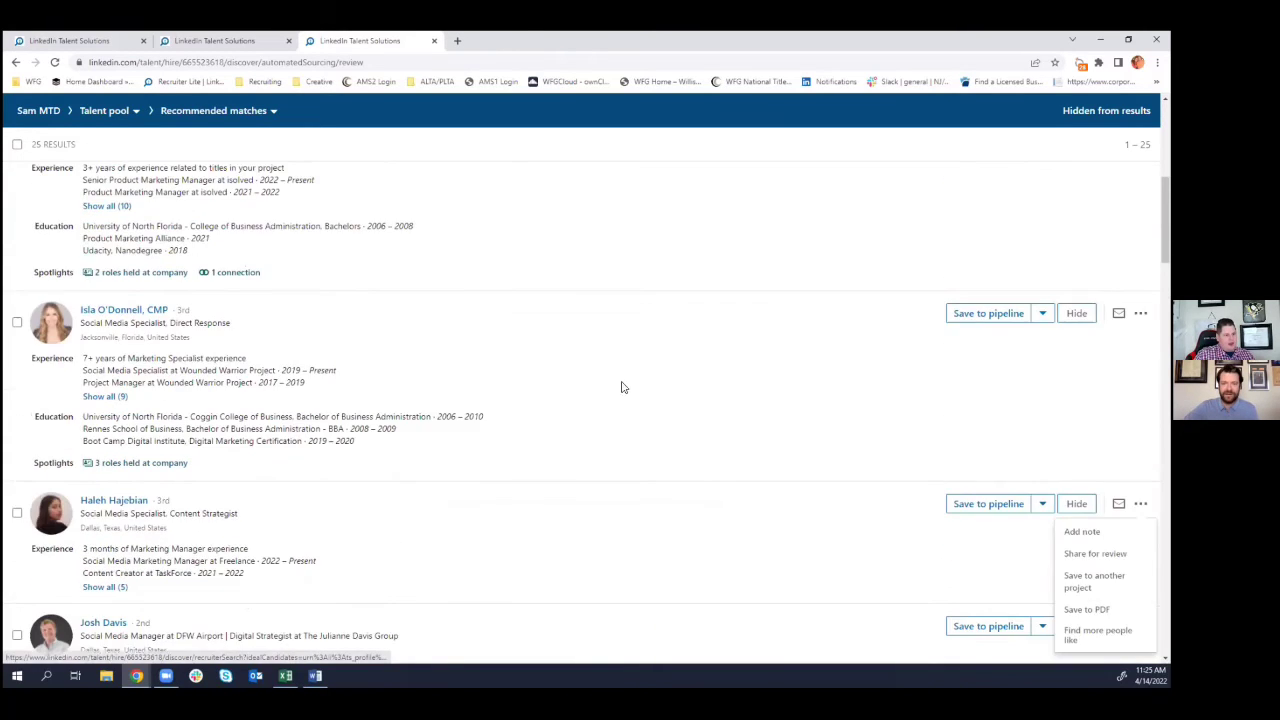
pyautogui.scroll(4, 565, 385)
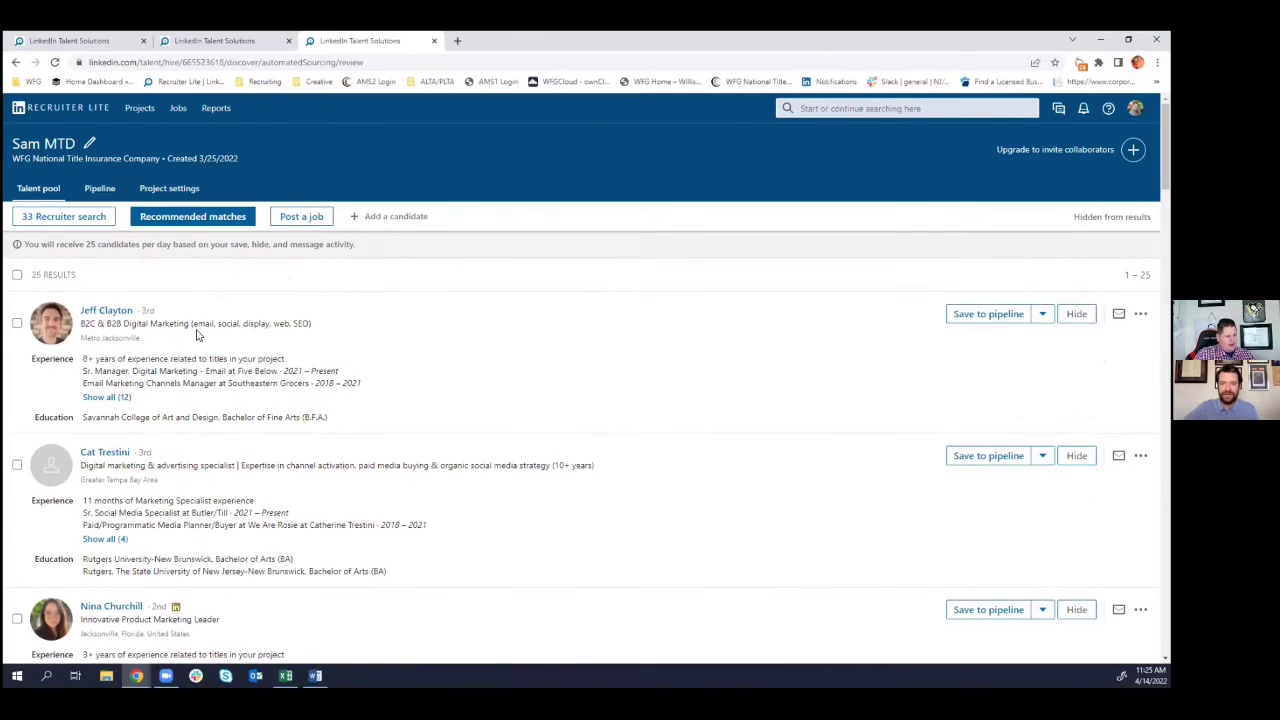
pyautogui.scroll(-5, 1140, 380)
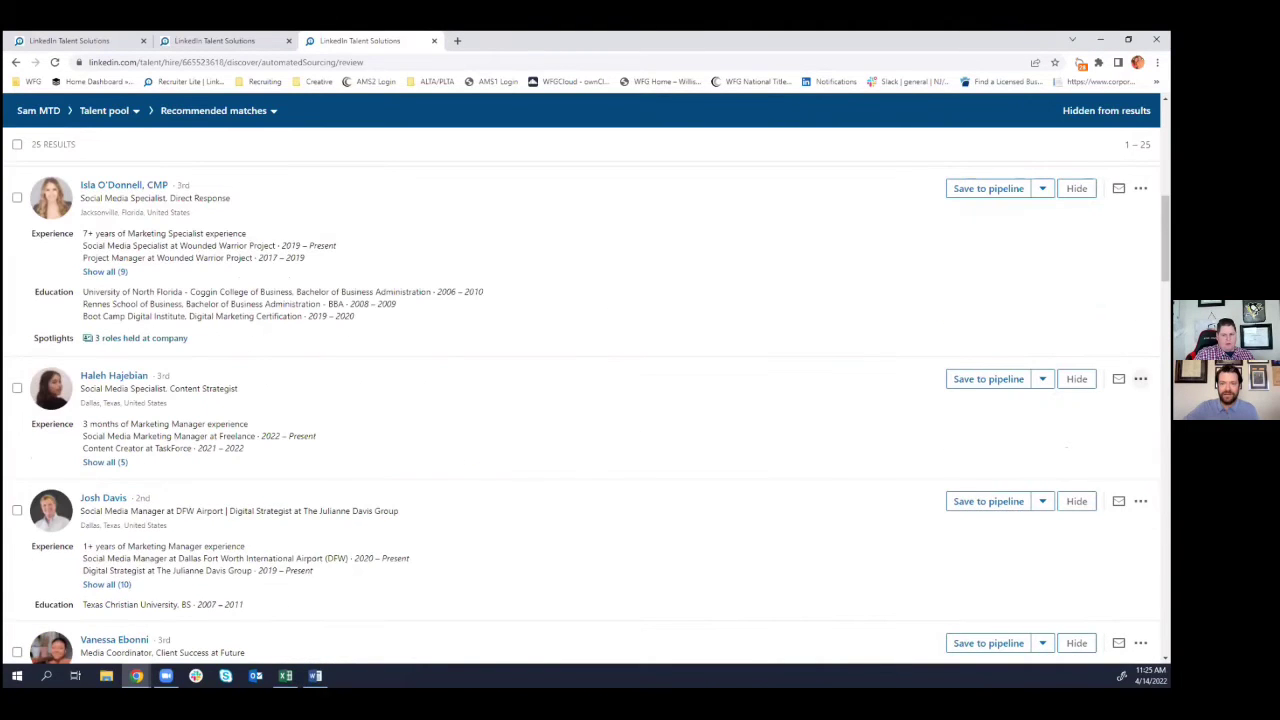
pyautogui.scroll(5, 1140, 380)
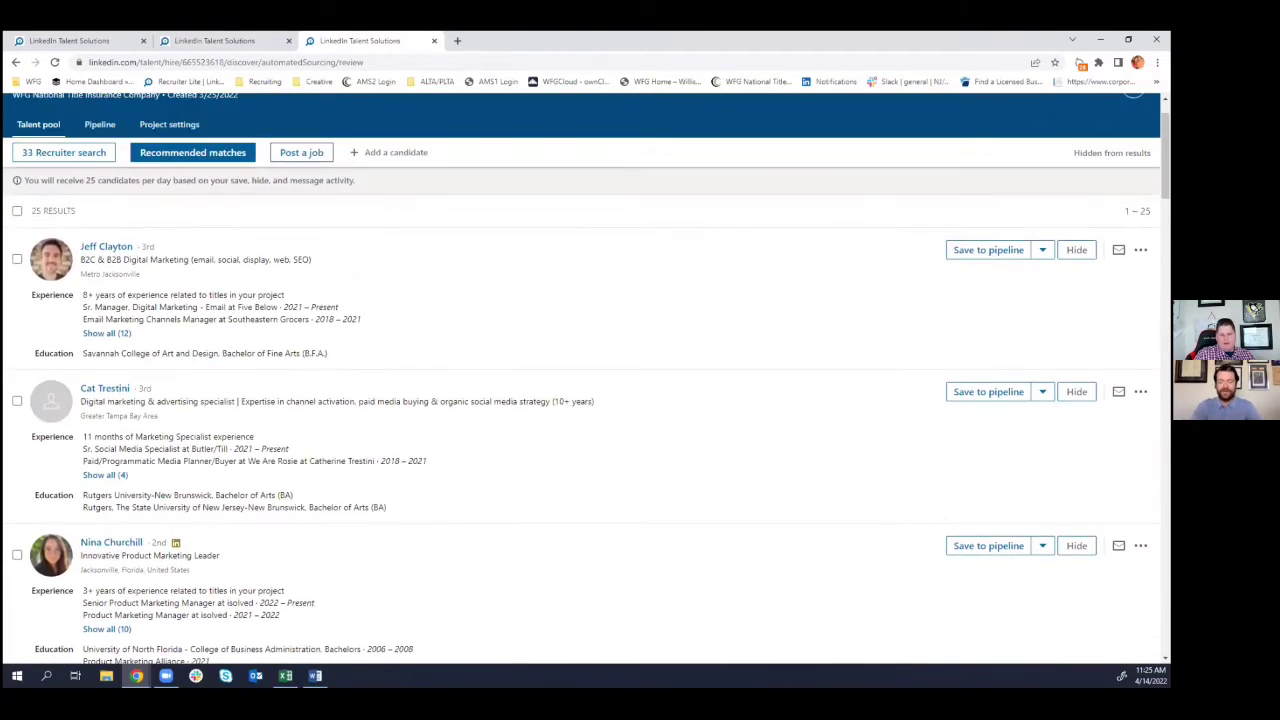
pyautogui.click(1140, 250)
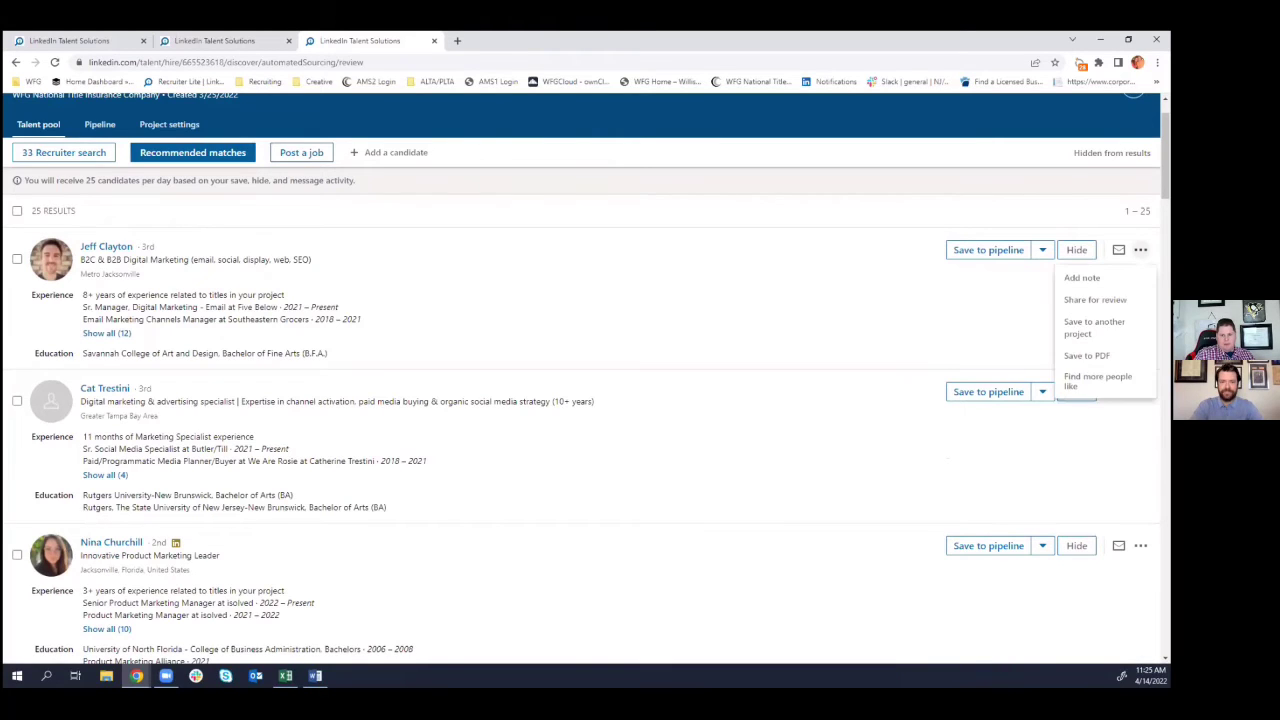
pyautogui.click(1098, 380)
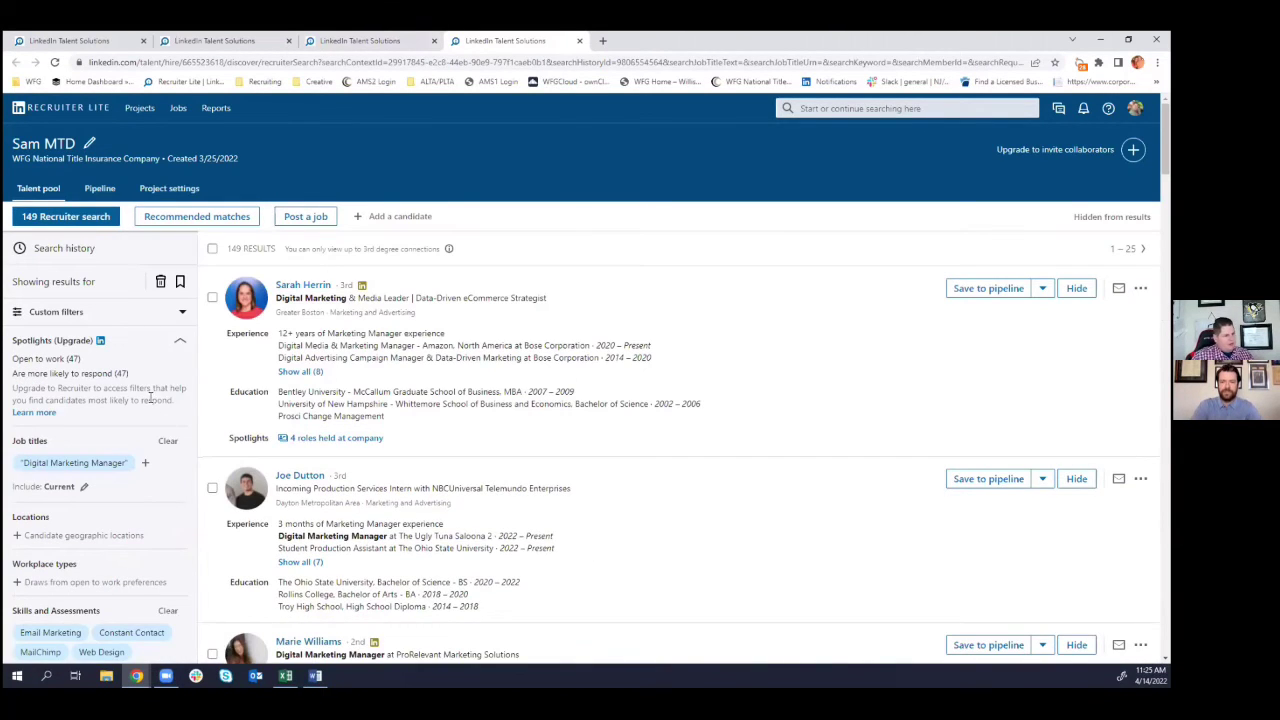
# - Scroll through the 149 results and filters (Digital Marketing Manager, Email Marketing, MailChimp), then back up
pyautogui.scroll(-2, 137, 444)
pyautogui.scroll(-3, 137, 444)
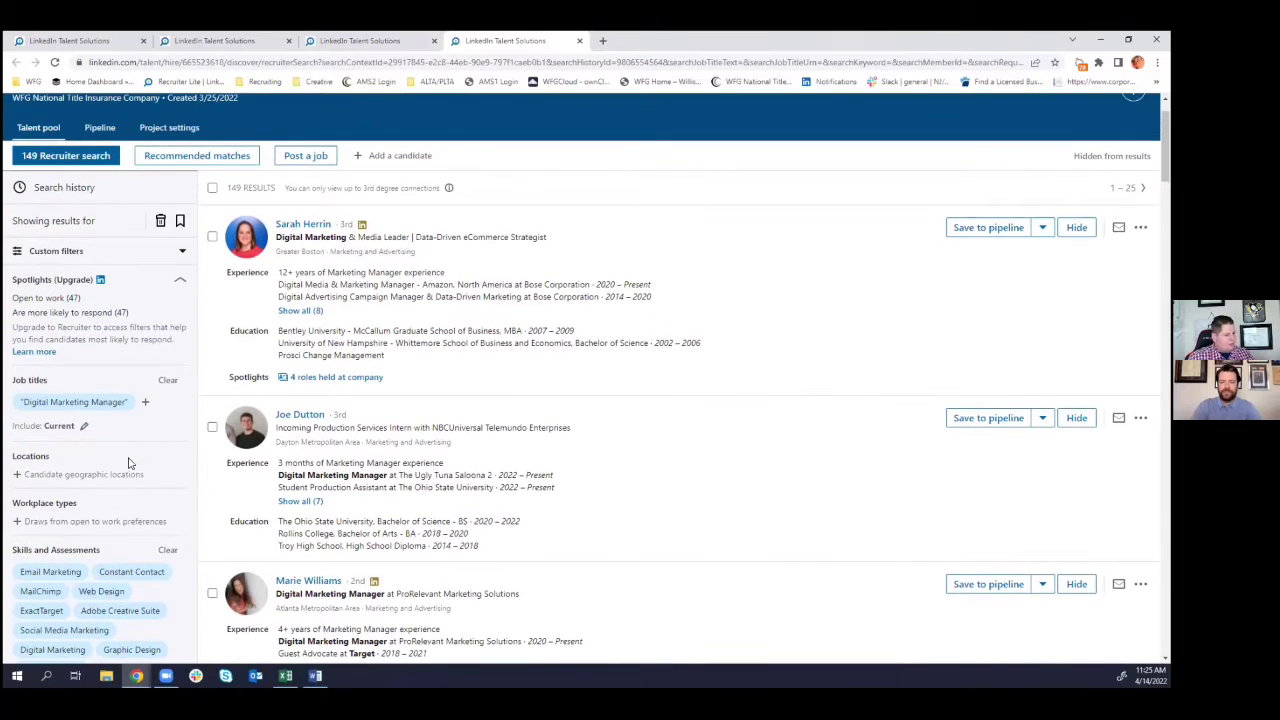
pyautogui.scroll(-2, 125, 468)
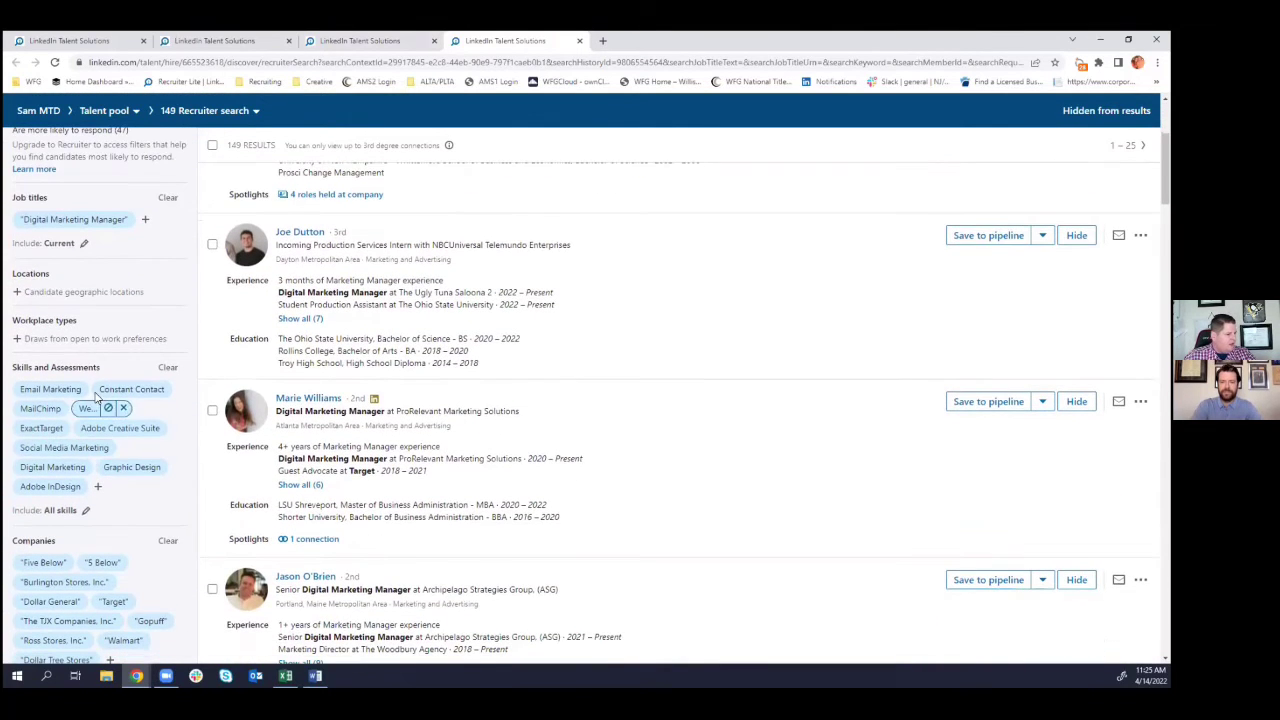
pyautogui.scroll(-5, 95, 440)
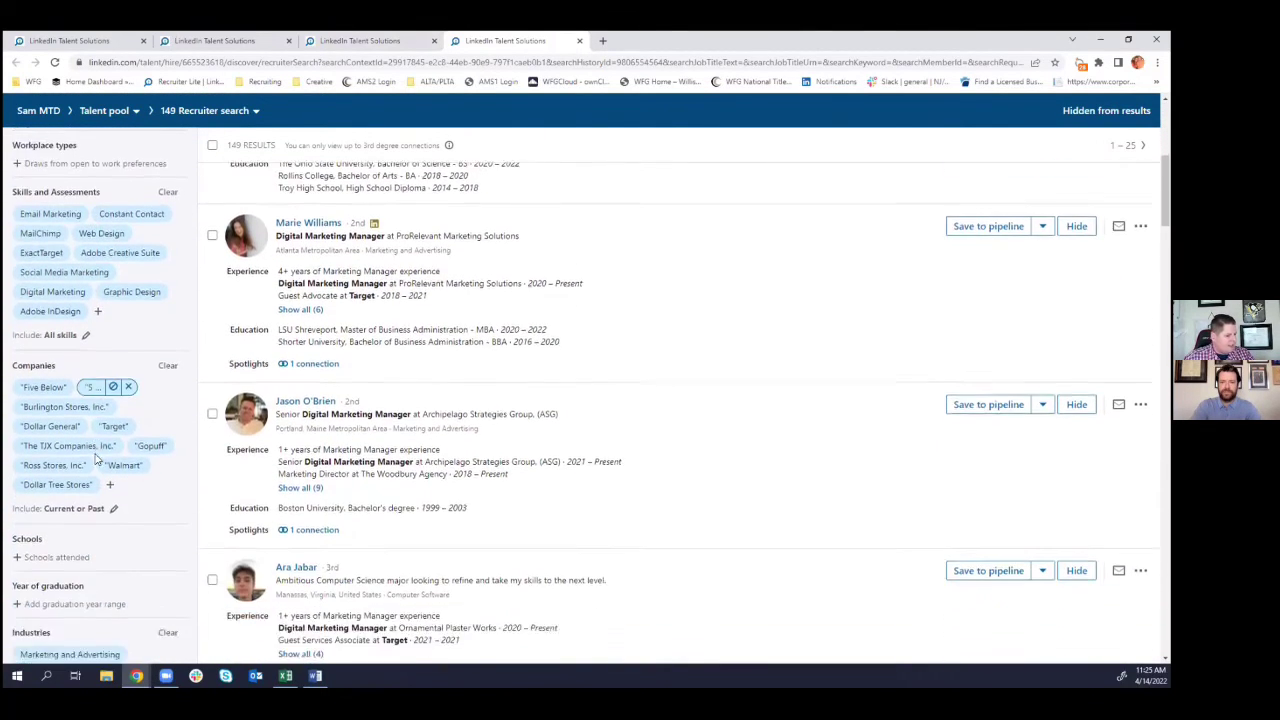
pyautogui.scroll(-3, 90, 480)
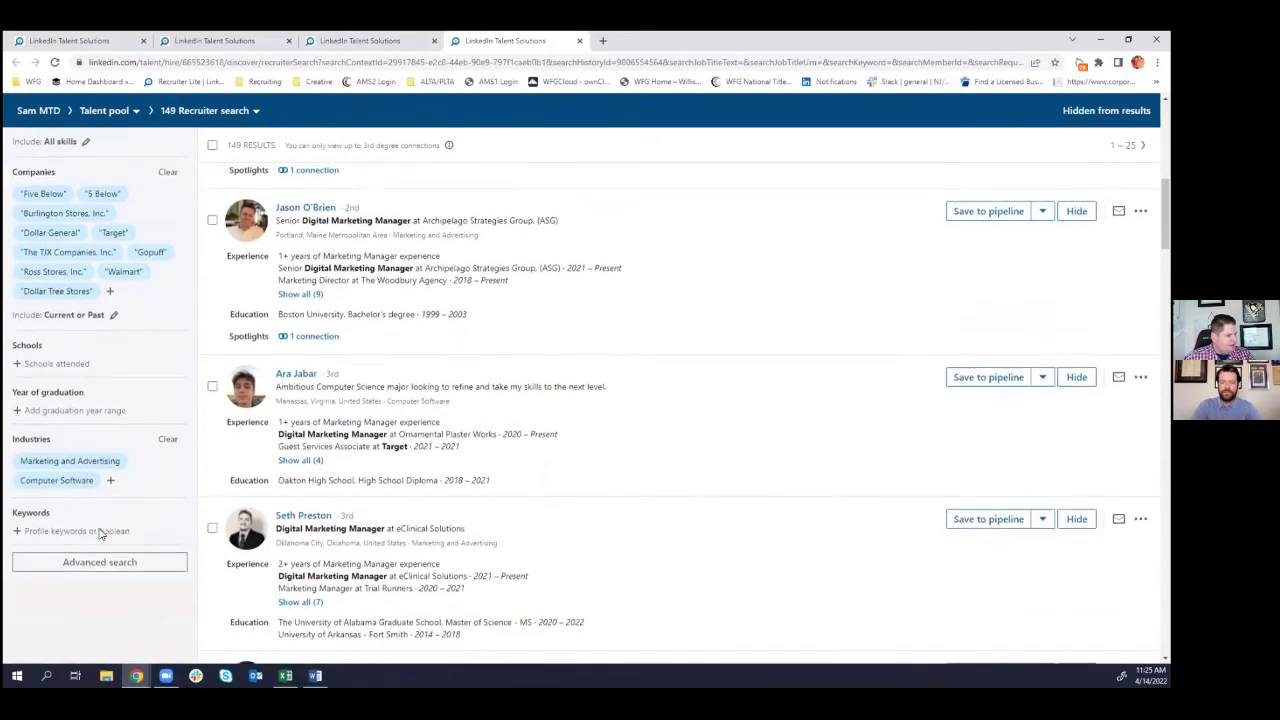
pyautogui.scroll(7, 118, 479)
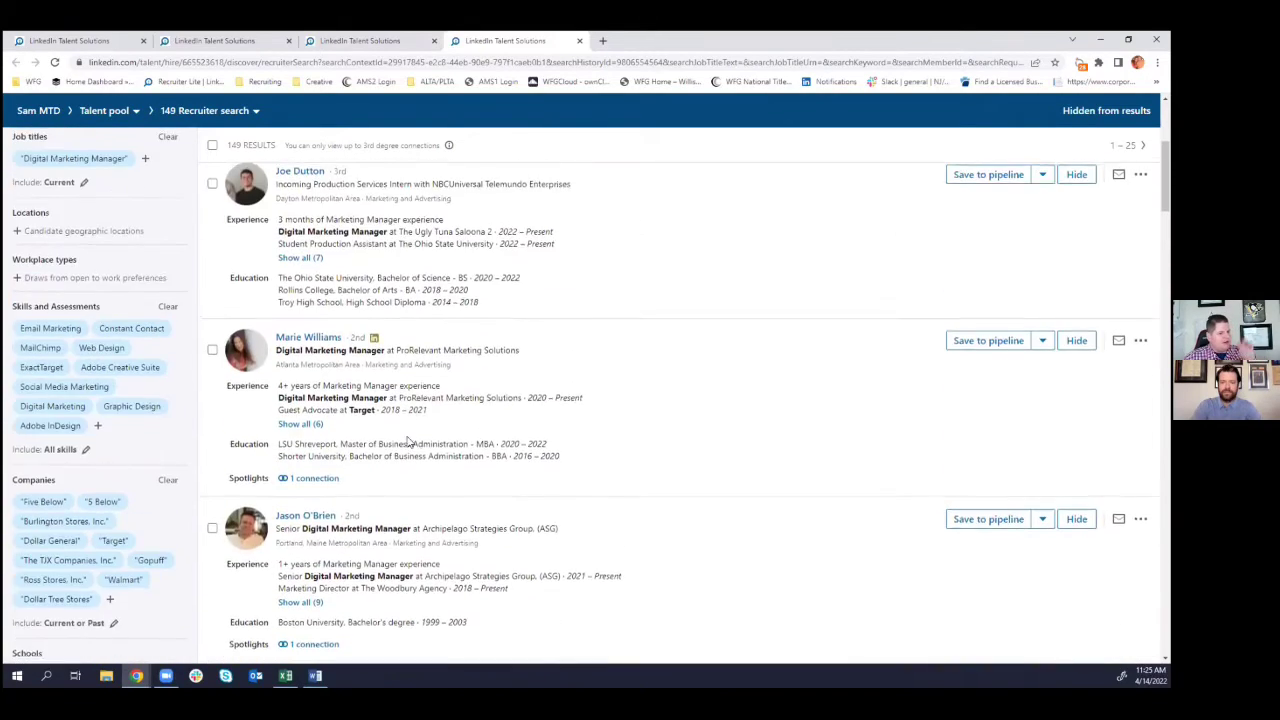
pyautogui.scroll(4, 421, 440)
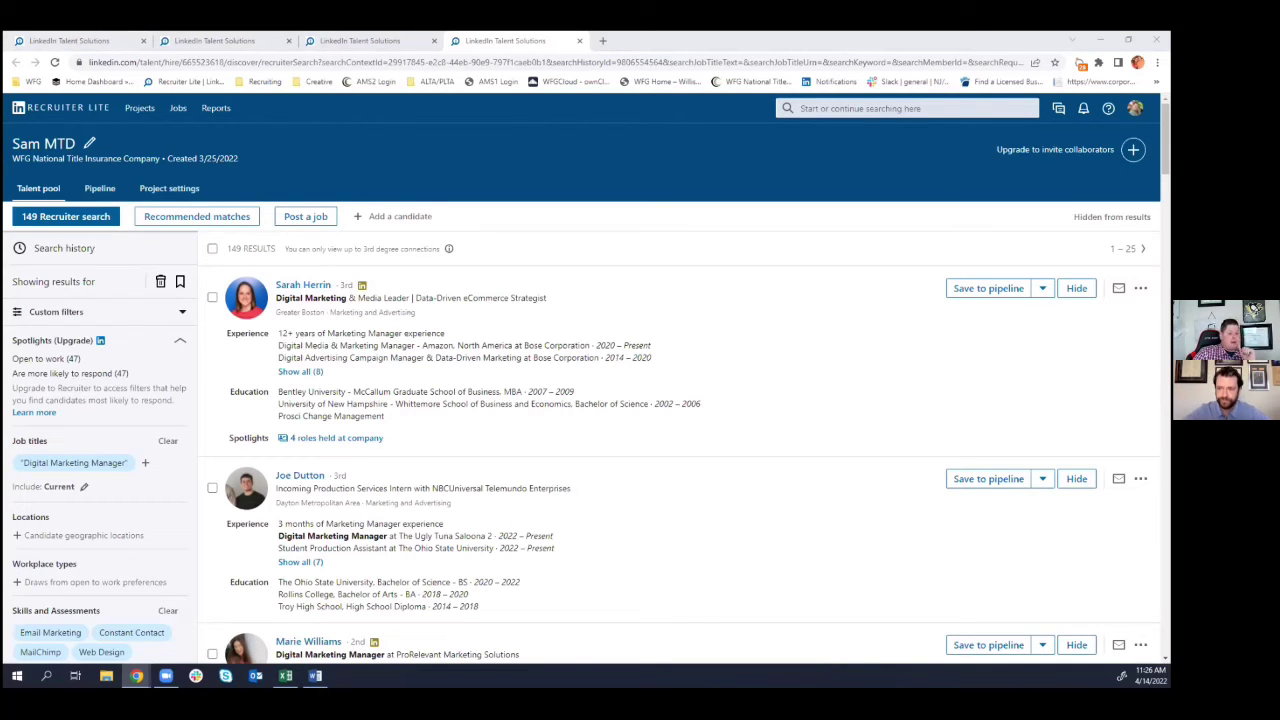
# - Check the 3/27–4/9/2022 InMail report (0 sent, 0% response), then return to Recruiter home
pyautogui.click(214, 40)
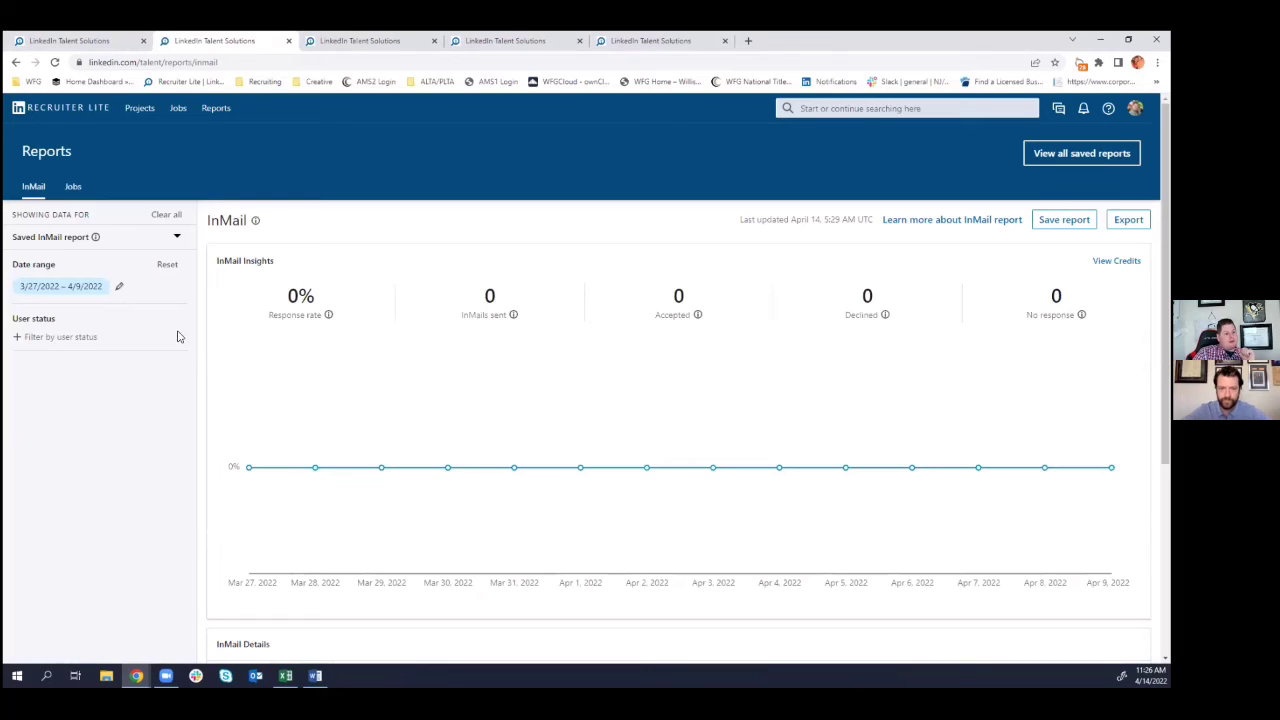
pyautogui.moveTo(249, 392)
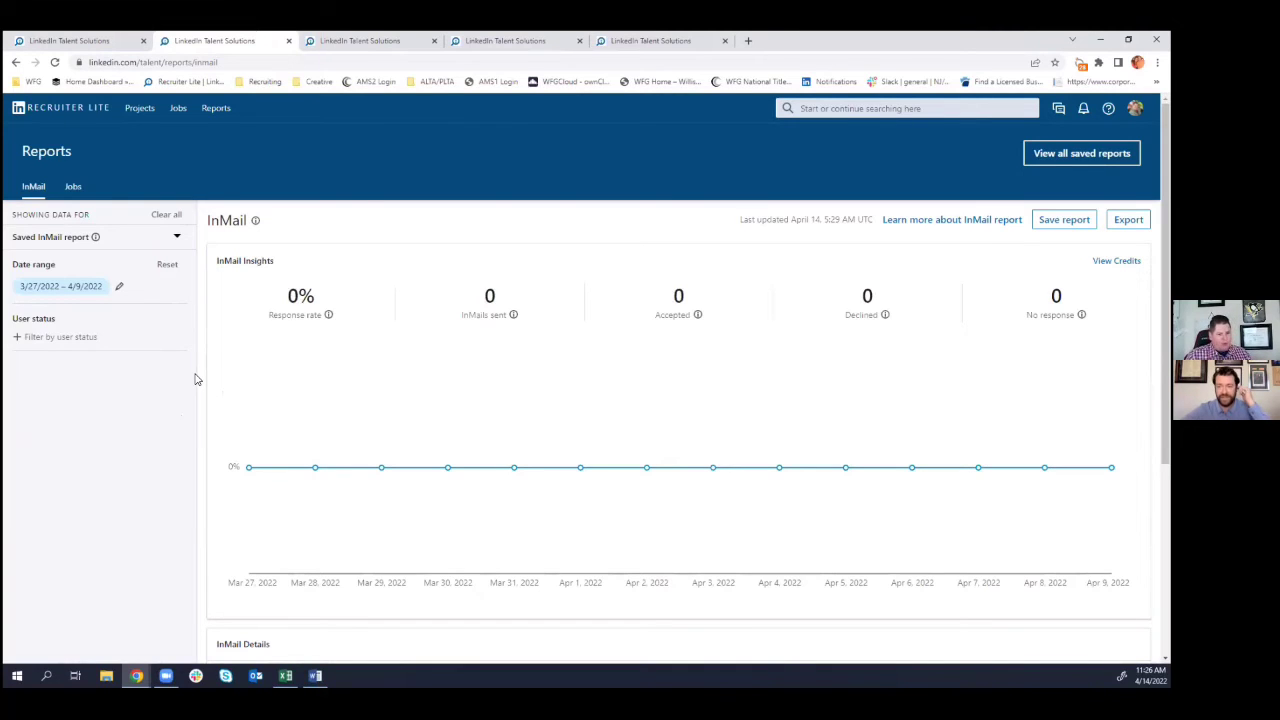
pyautogui.moveTo(461, 425)
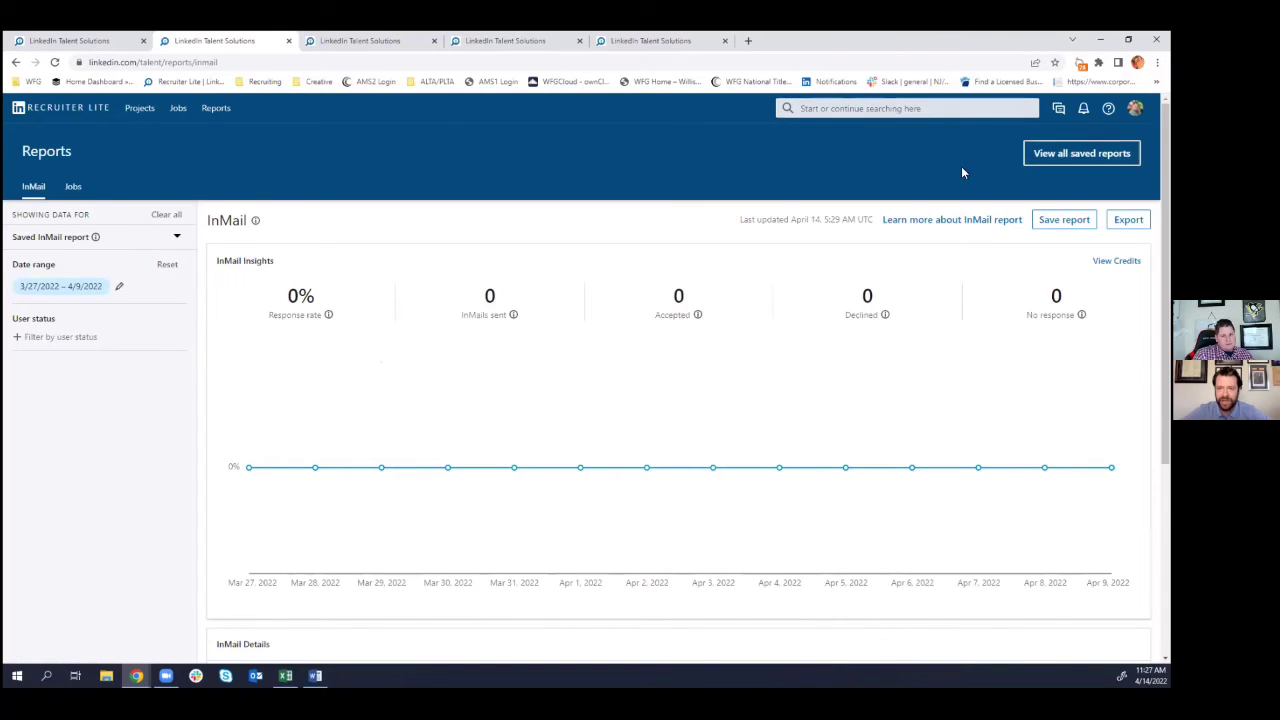
pyautogui.click(318, 45)
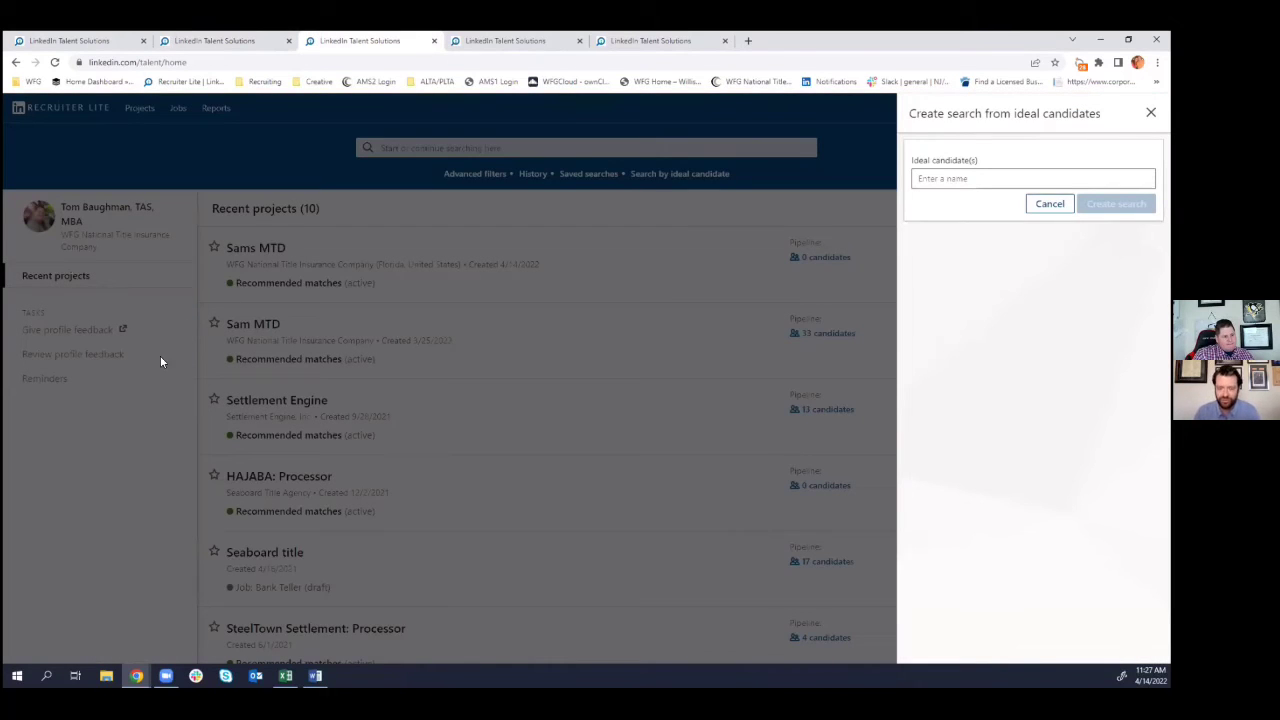
# - Close the ideal-candidates panel and open the Sams MTD project's talent pool of 670 results
pyautogui.click(1045, 205)
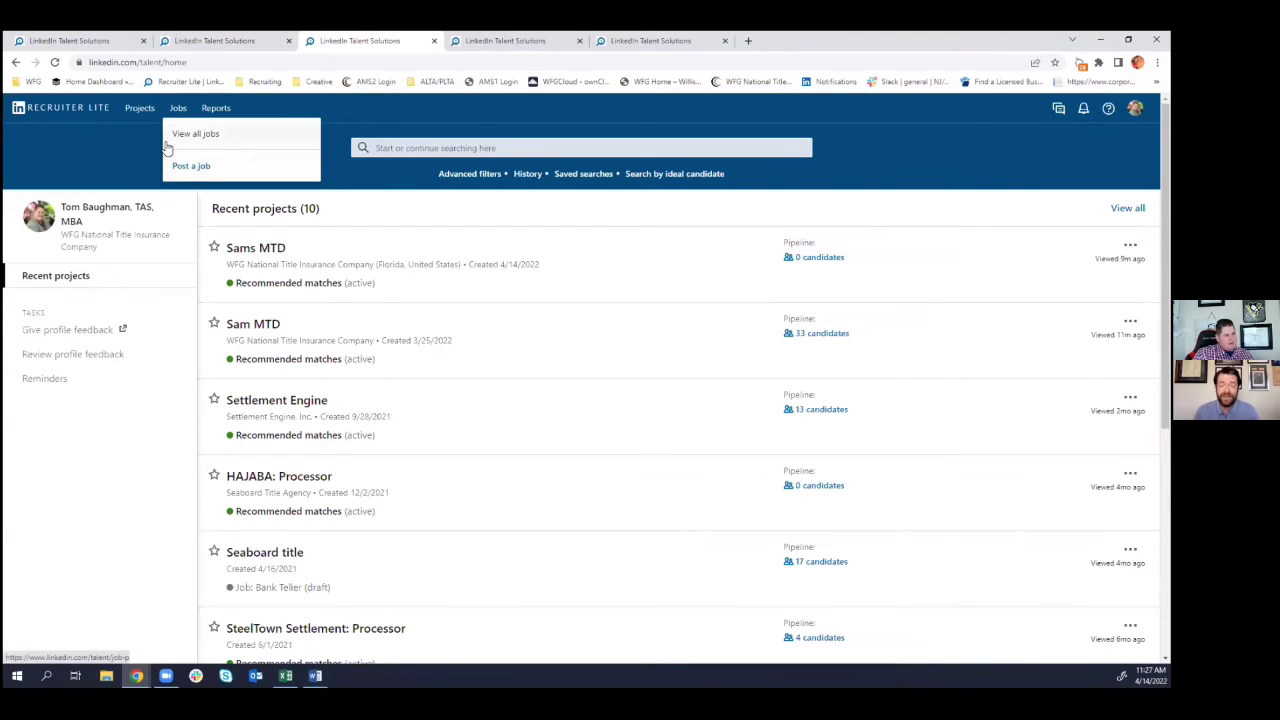
pyautogui.click(142, 160)
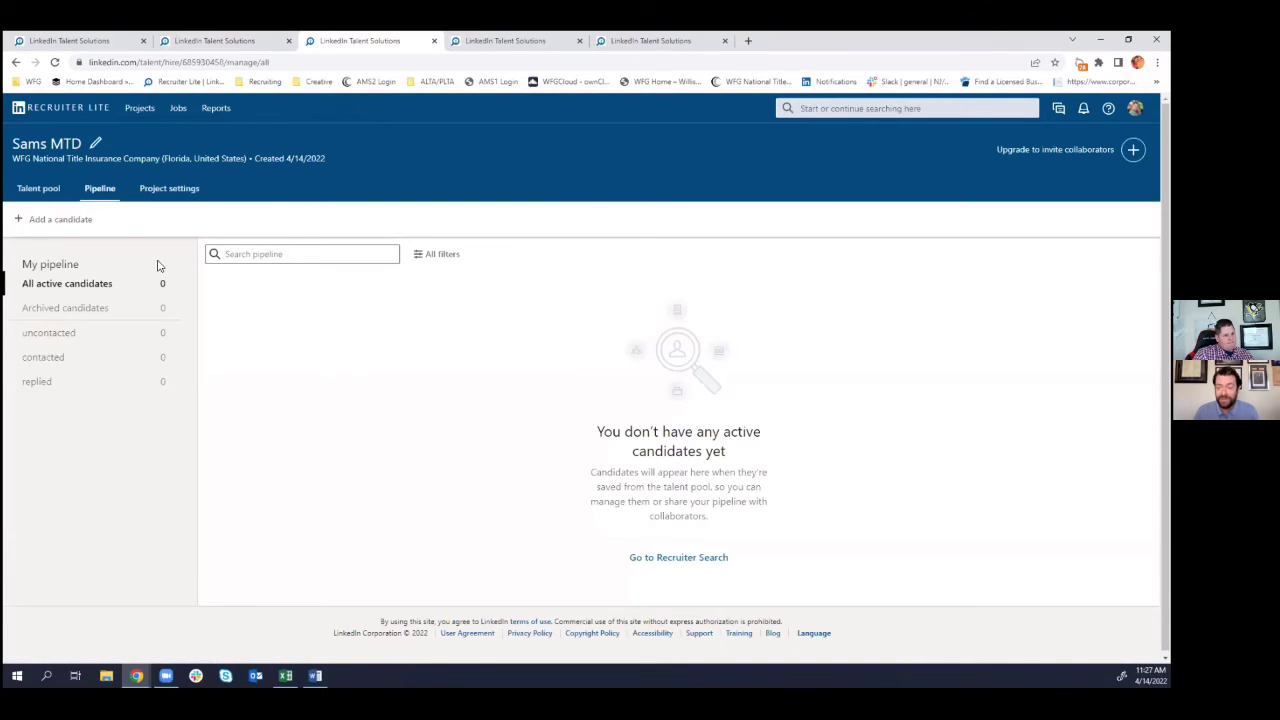
pyautogui.click(40, 188)
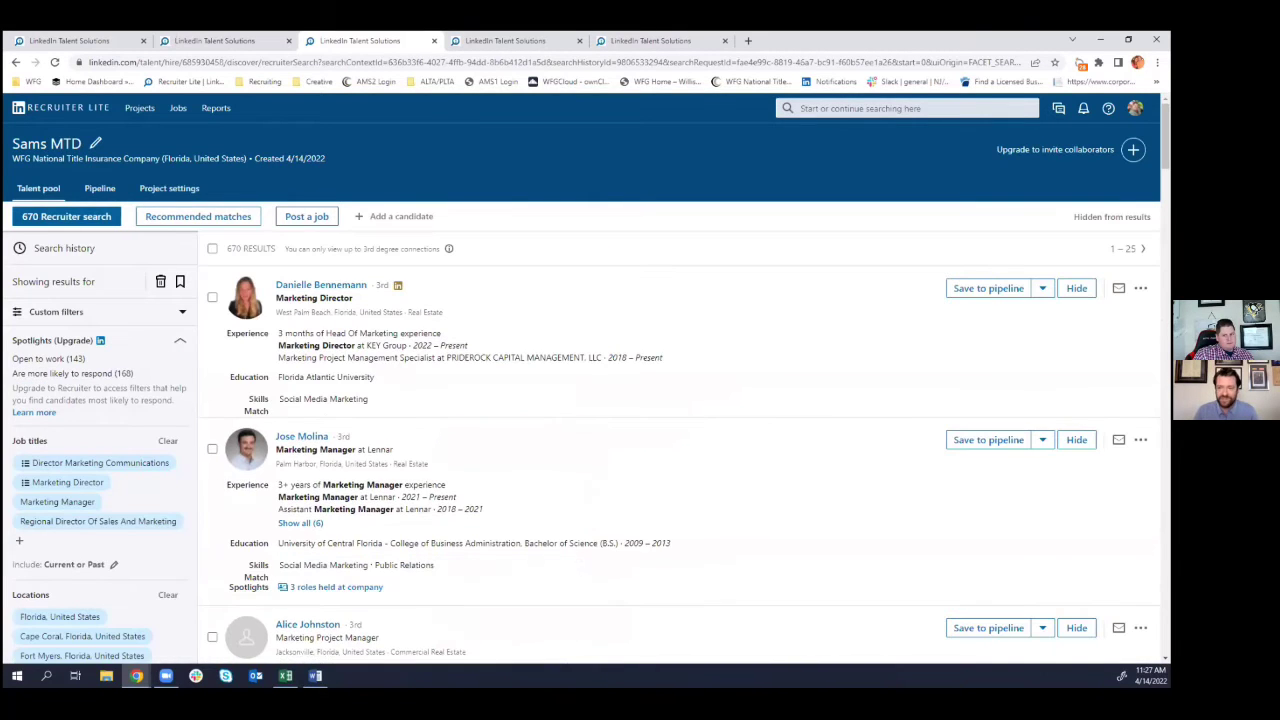
# - Start a blank InMail to the top Marketing Director candidate
pyautogui.click(1118, 288)
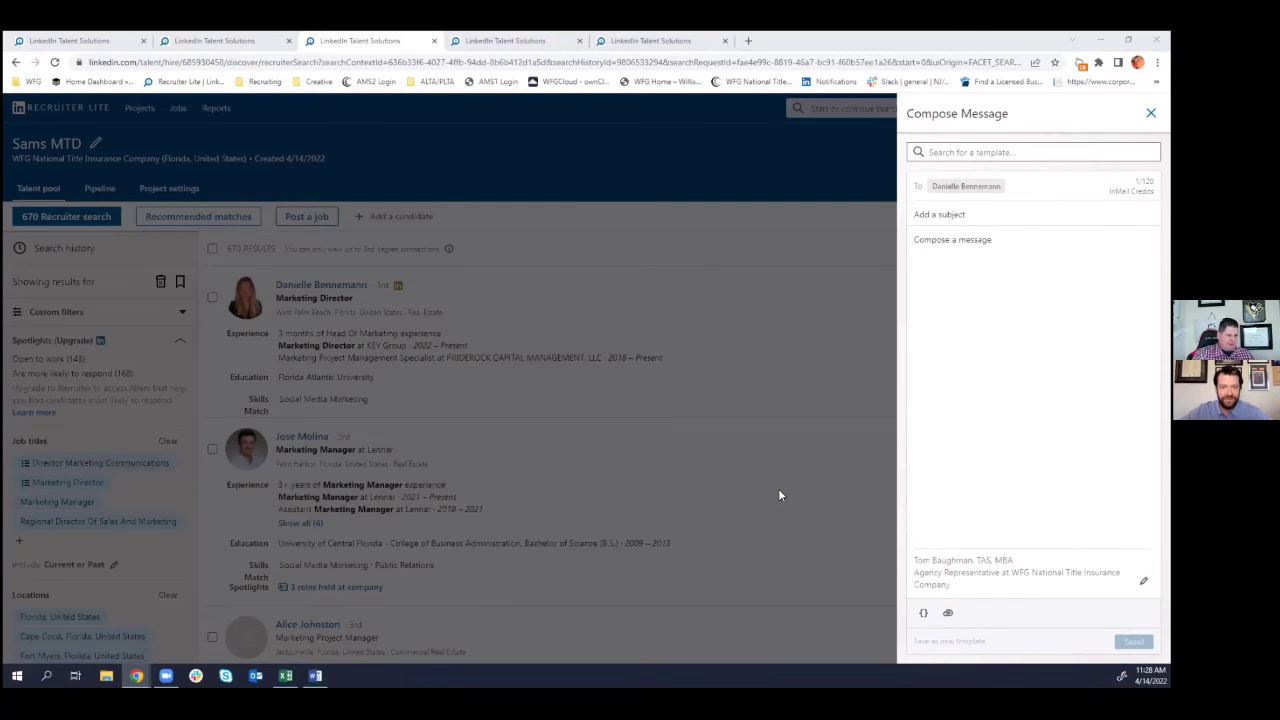
# - Discard the blank InMail draft and bring up the Jobs menu with View all jobs and Post a job
pyautogui.click(793, 467)
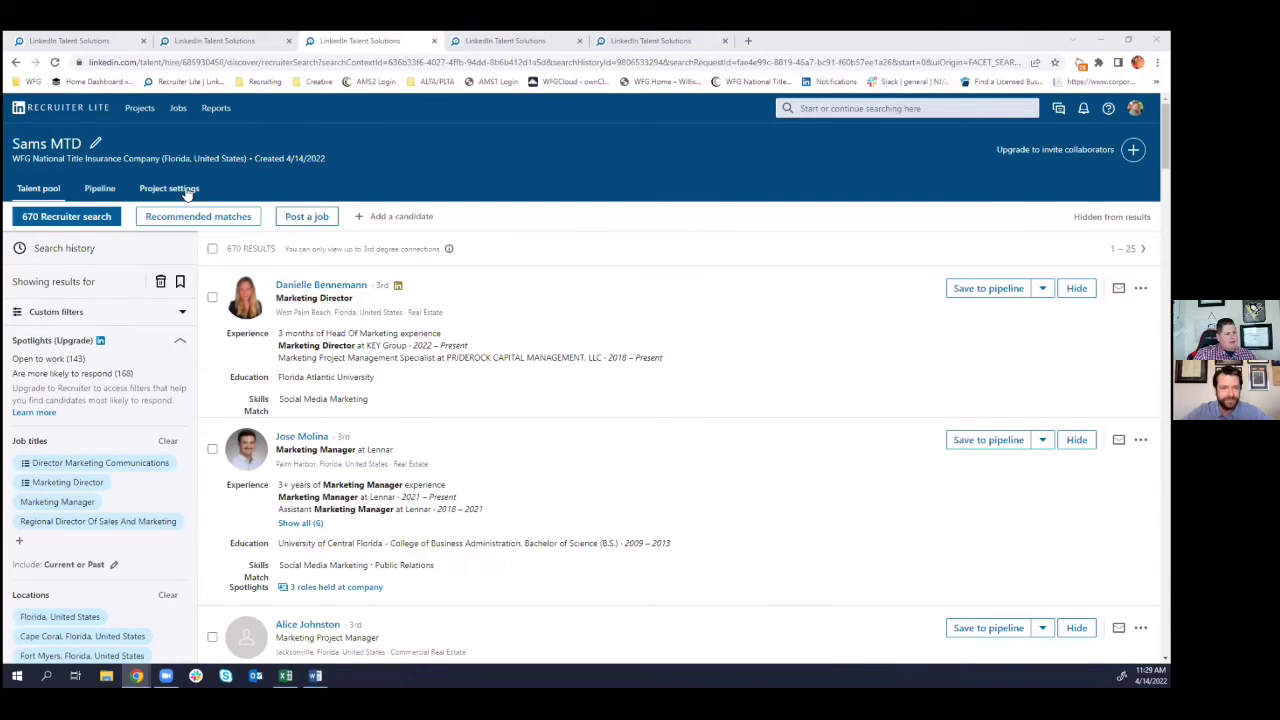
pyautogui.moveTo(142, 110)
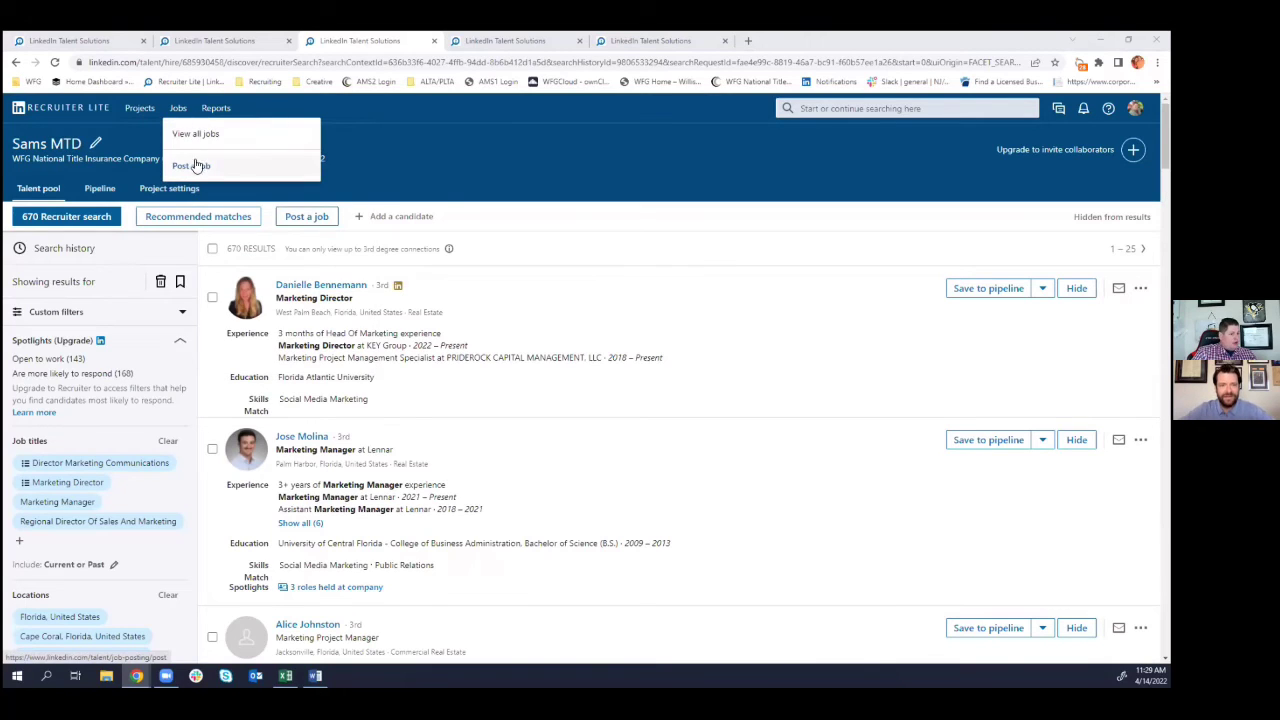
pyautogui.click(196, 166)
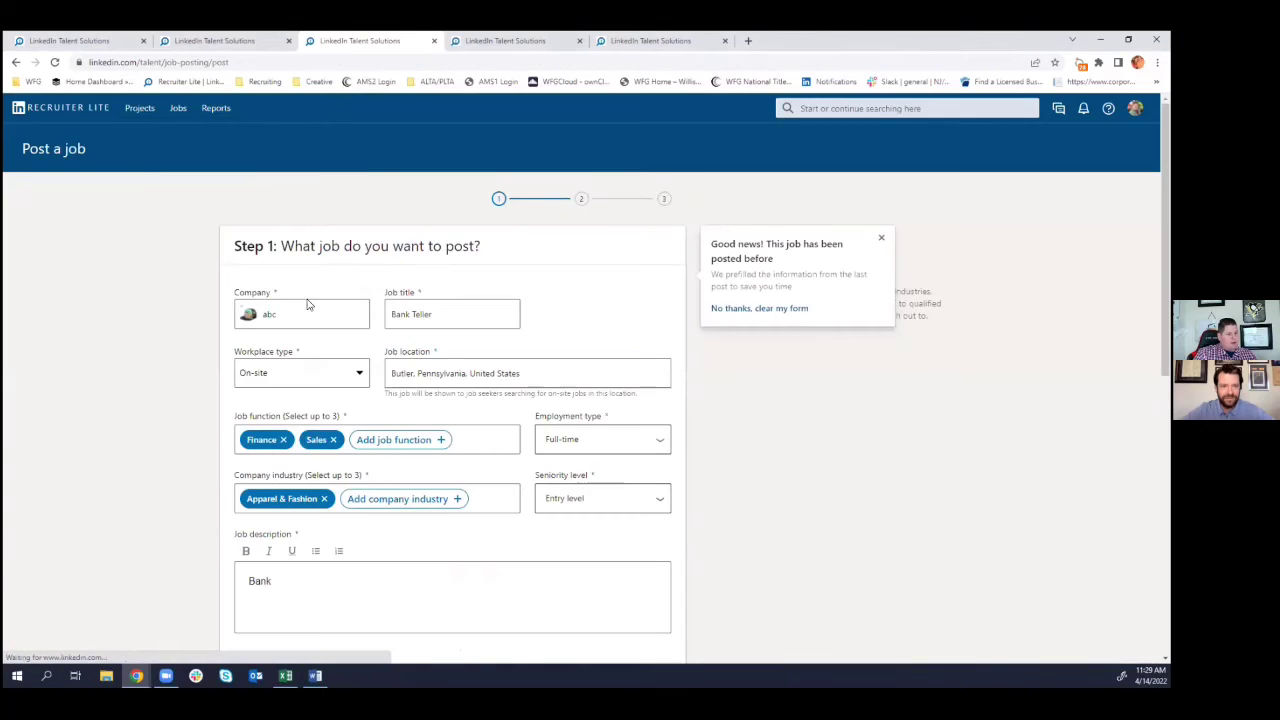
pyautogui.scroll(-1, 290, 280)
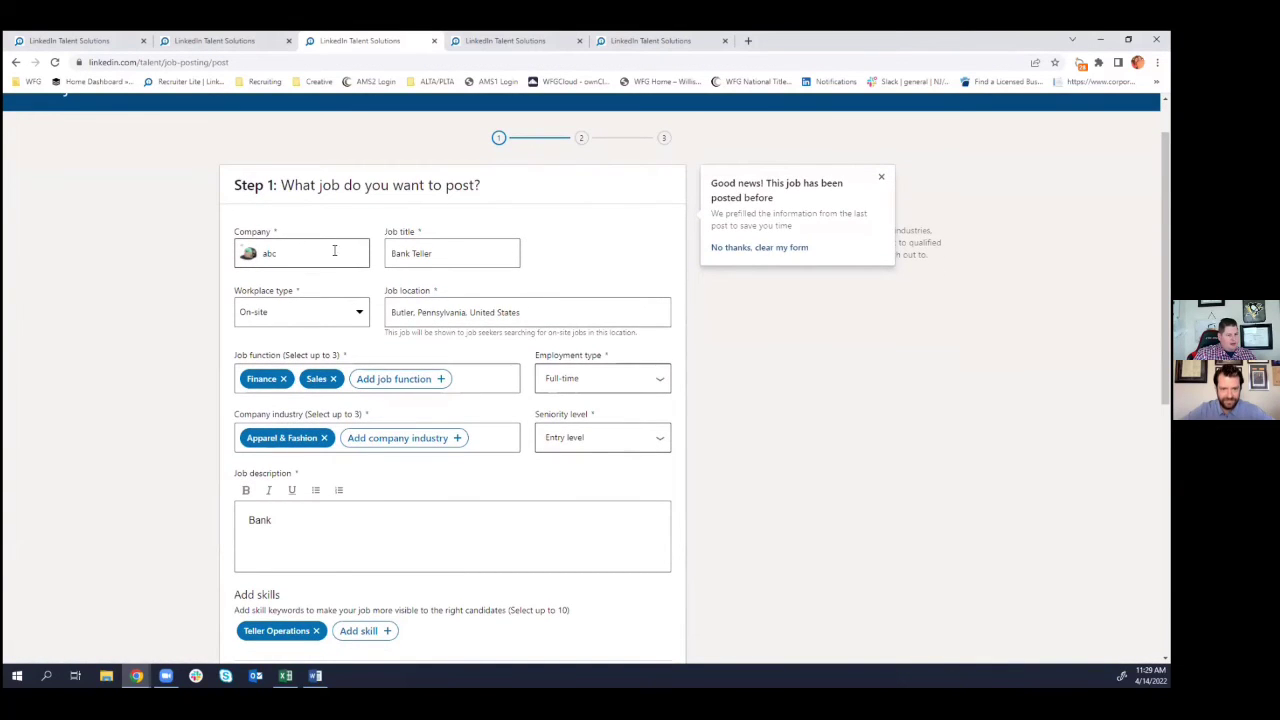
pyautogui.scroll(-1, 443, 251)
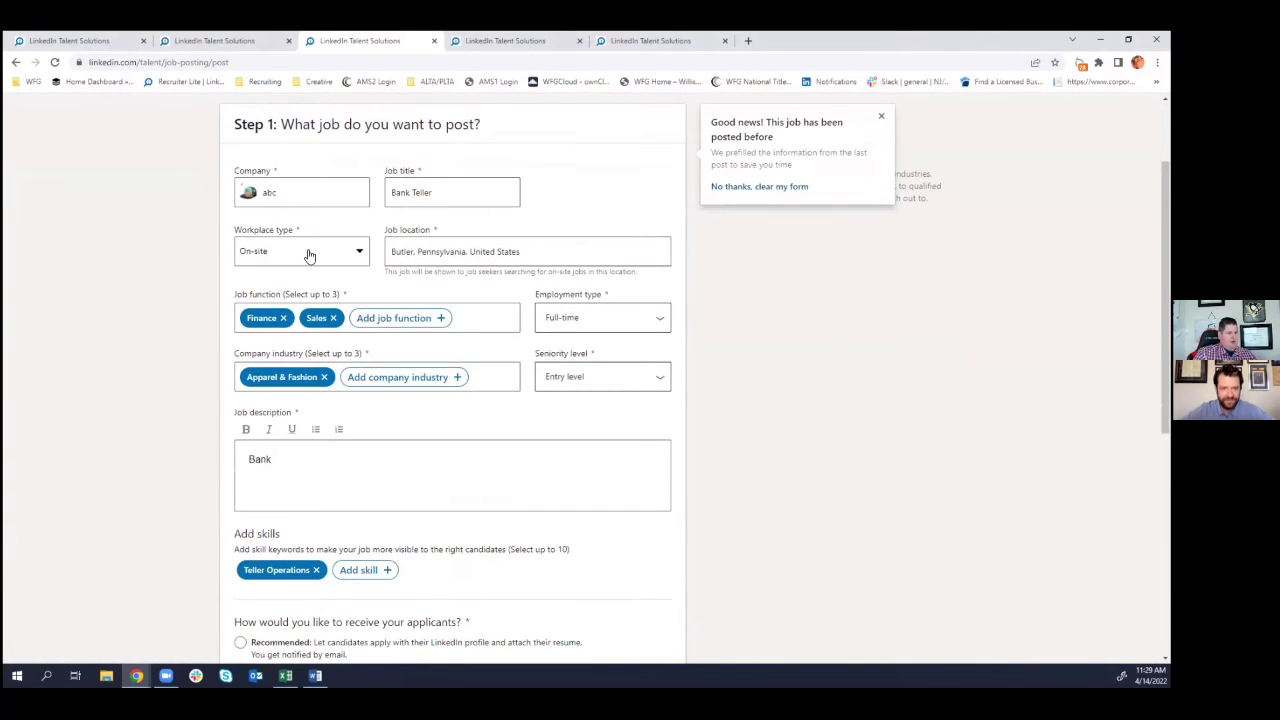
pyautogui.click(350, 254)
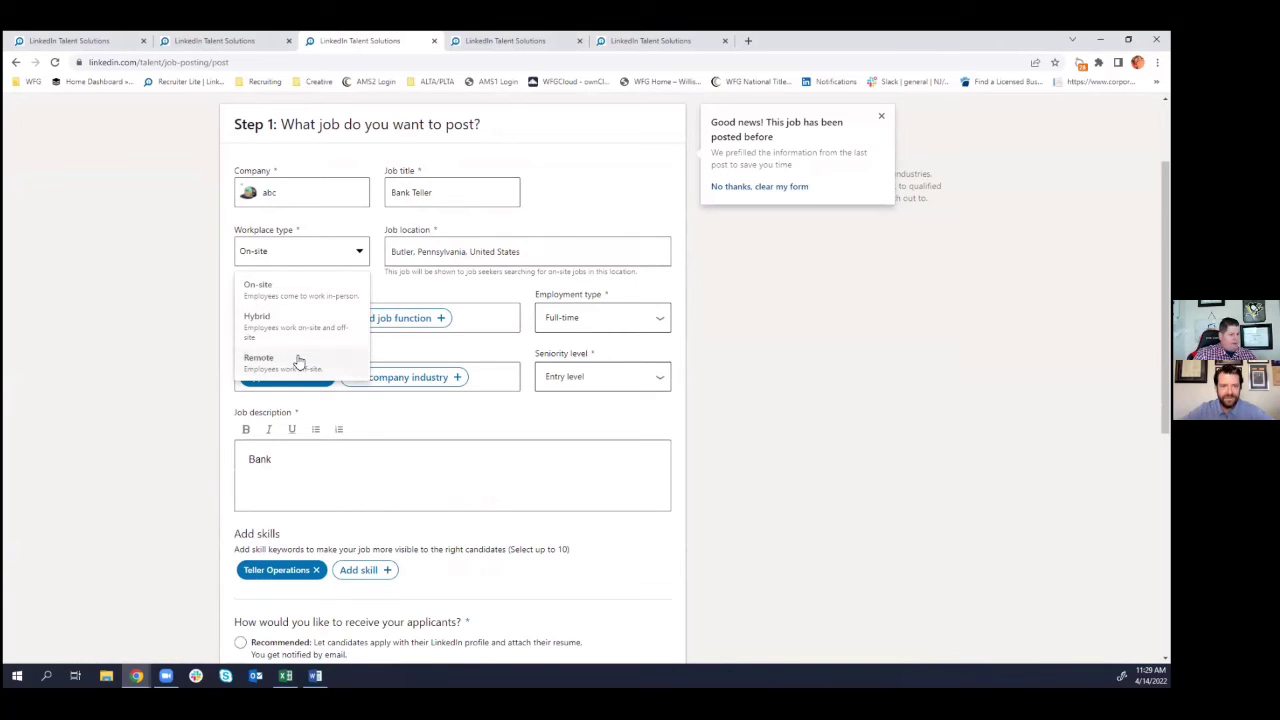
pyautogui.scroll(-1, 424, 258)
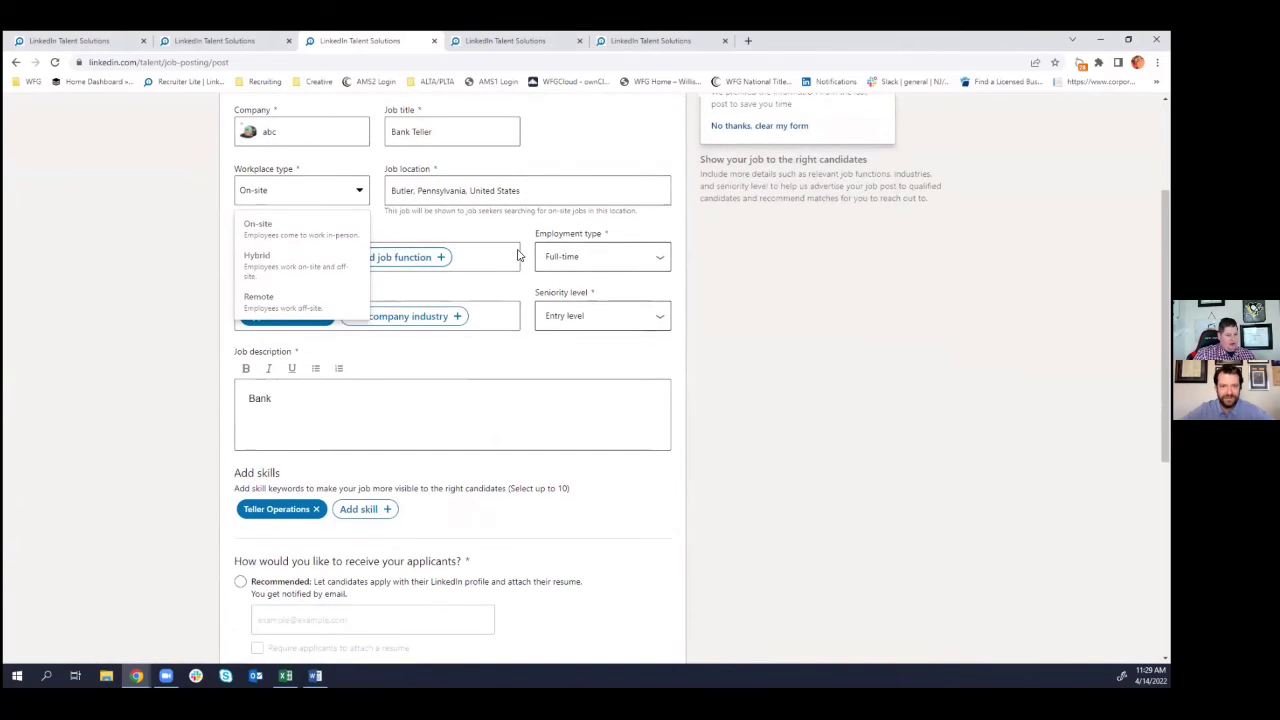
pyautogui.click(486, 240)
pyautogui.scroll(-1, 306, 395)
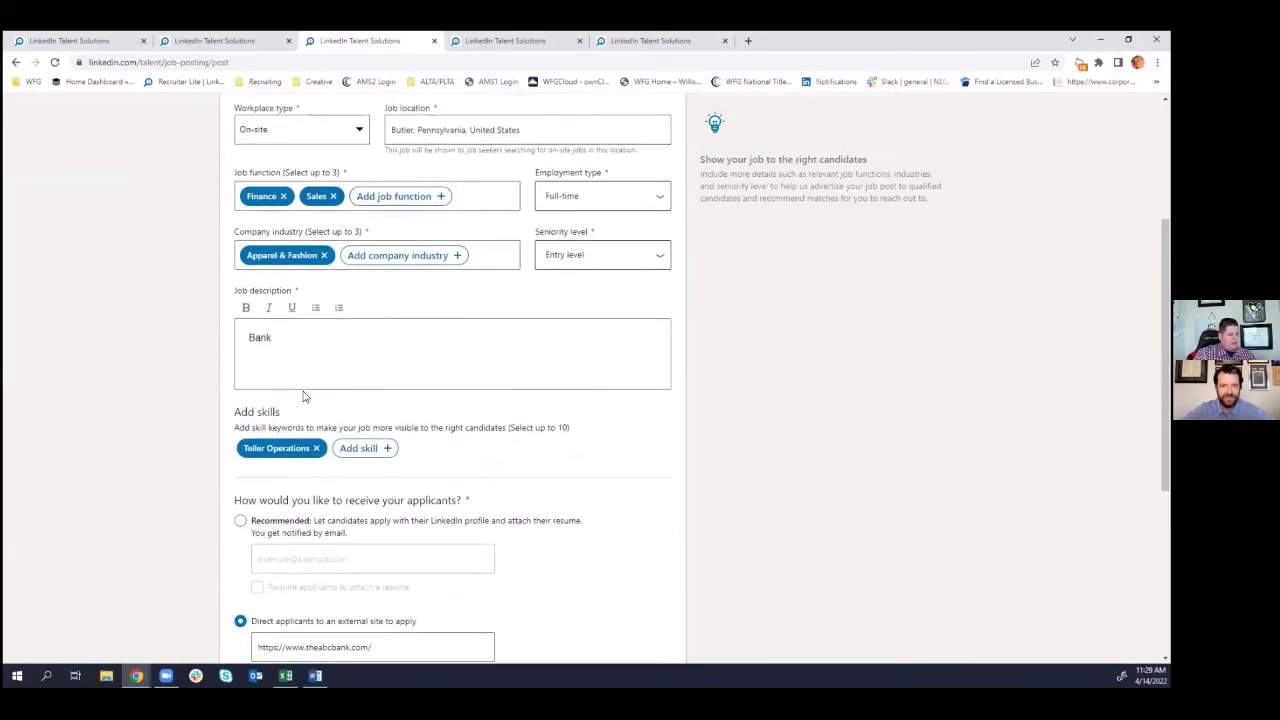
pyautogui.scroll(-3, 306, 395)
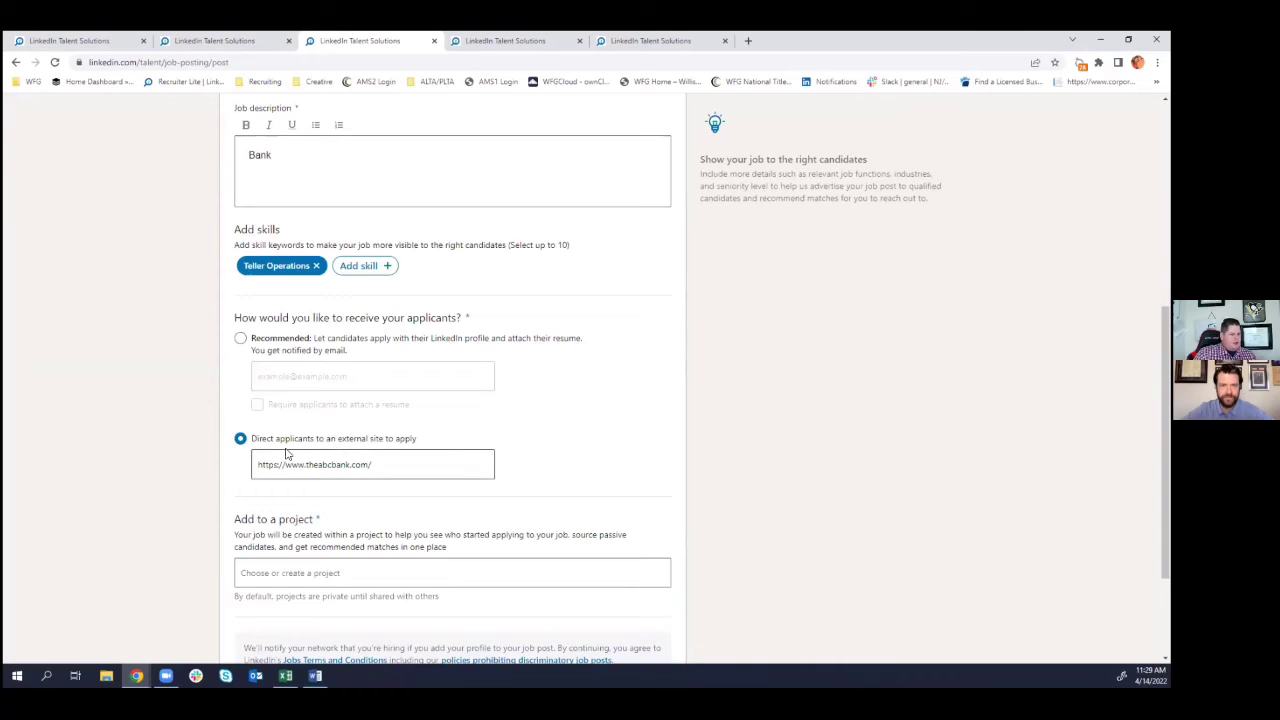
pyautogui.moveTo(422, 474); pyautogui.dragTo(250, 472)
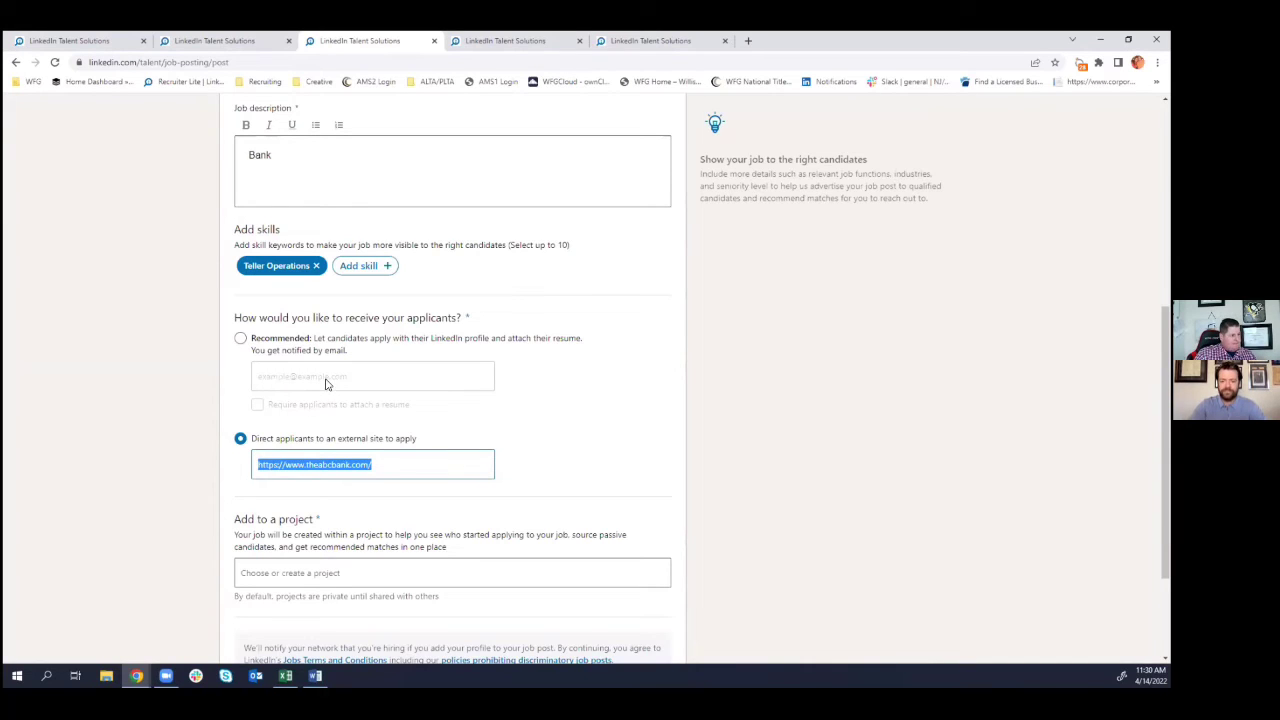
# - Switch applications to LinkedIn profiles (Recommended) and require applicants to attach a resume
pyautogui.click(240, 338)
pyautogui.click(258, 405)
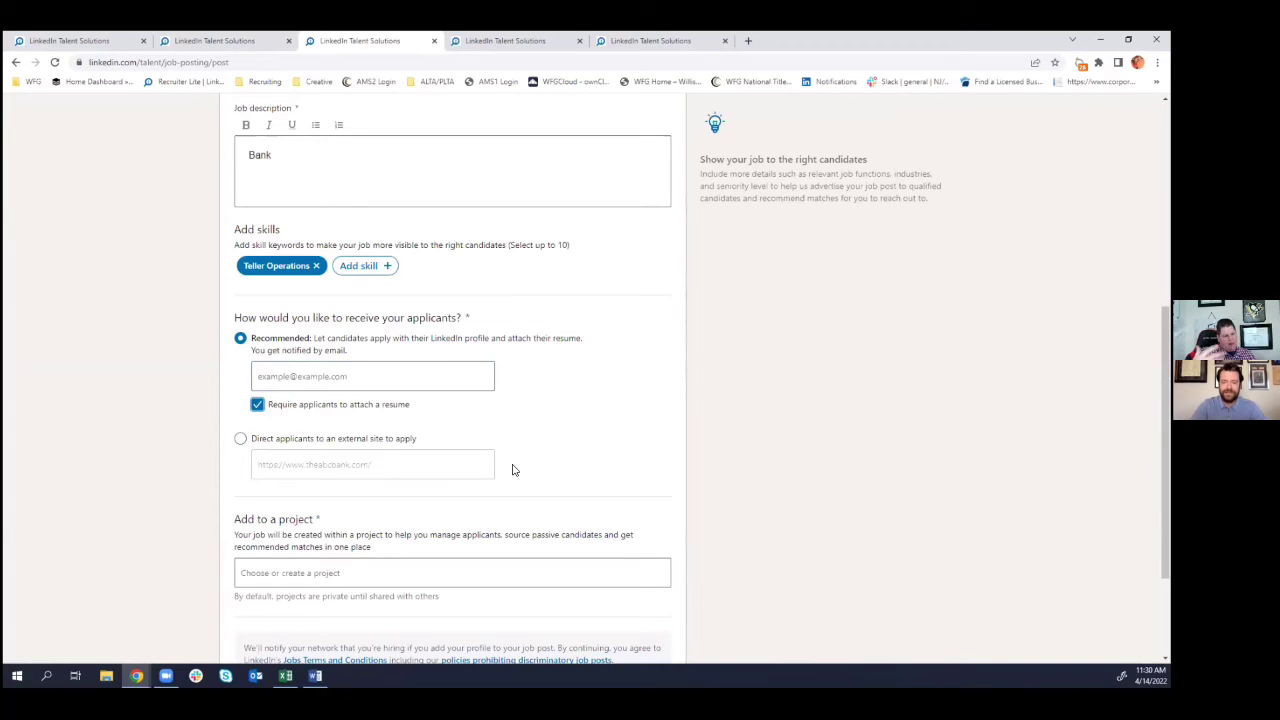
pyautogui.scroll(-2, 513, 470)
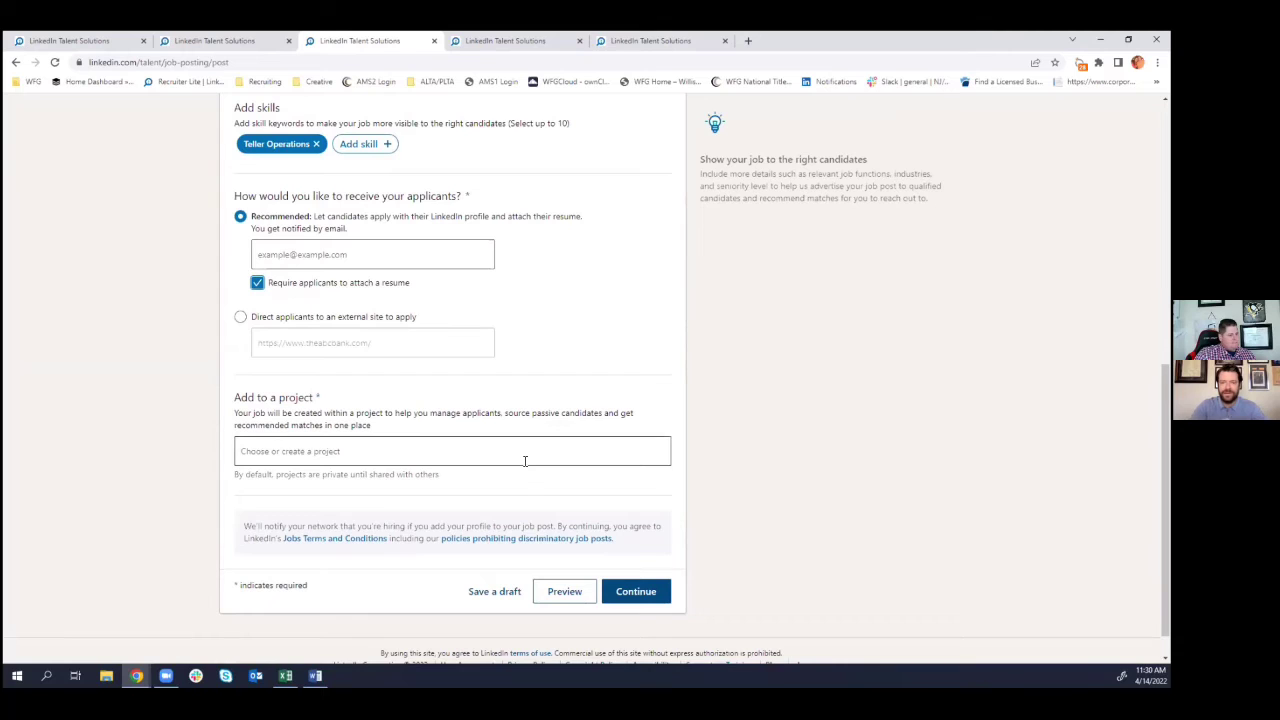
pyautogui.scroll(2, 530, 470)
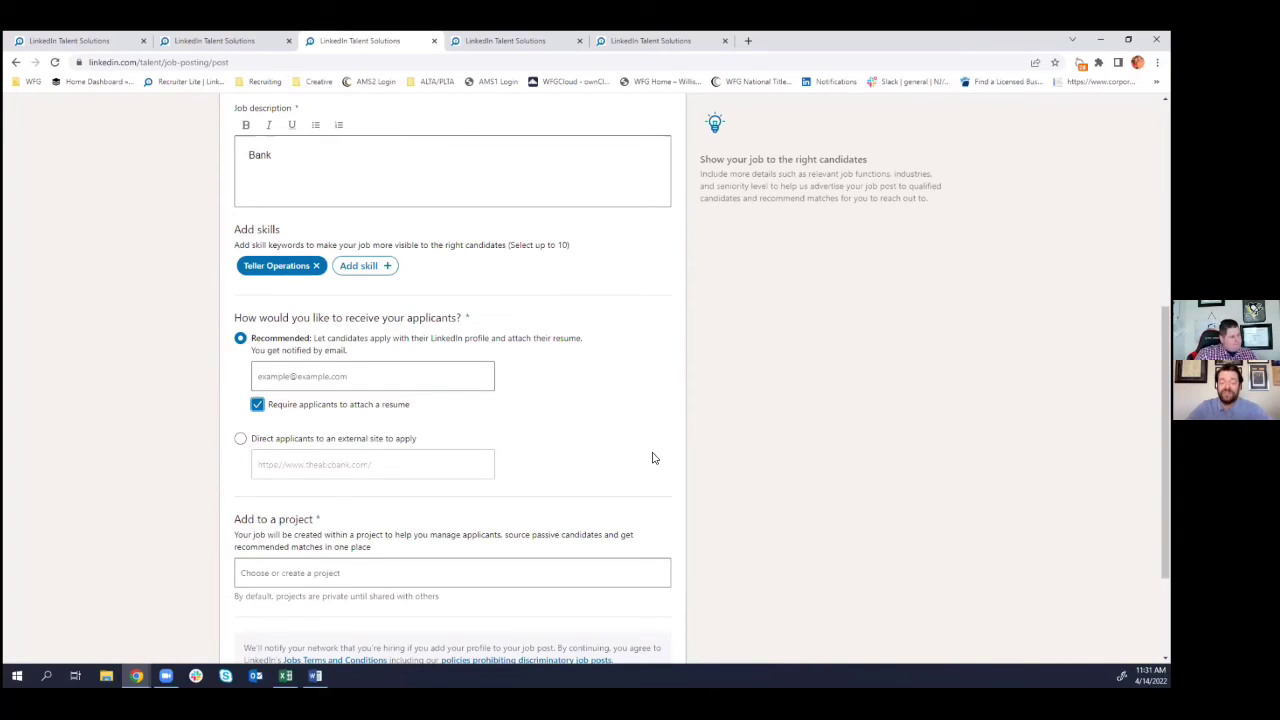
pyautogui.scroll(4, 543, 391)
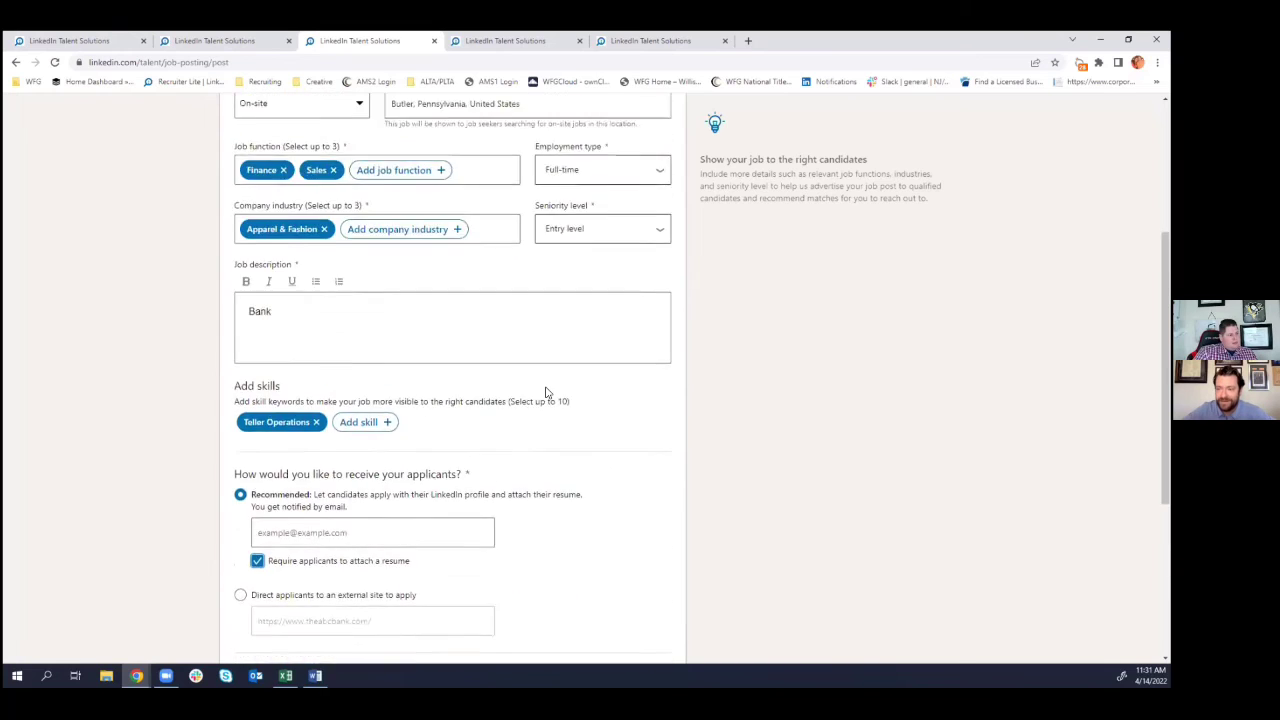
pyautogui.scroll(1, 547, 358)
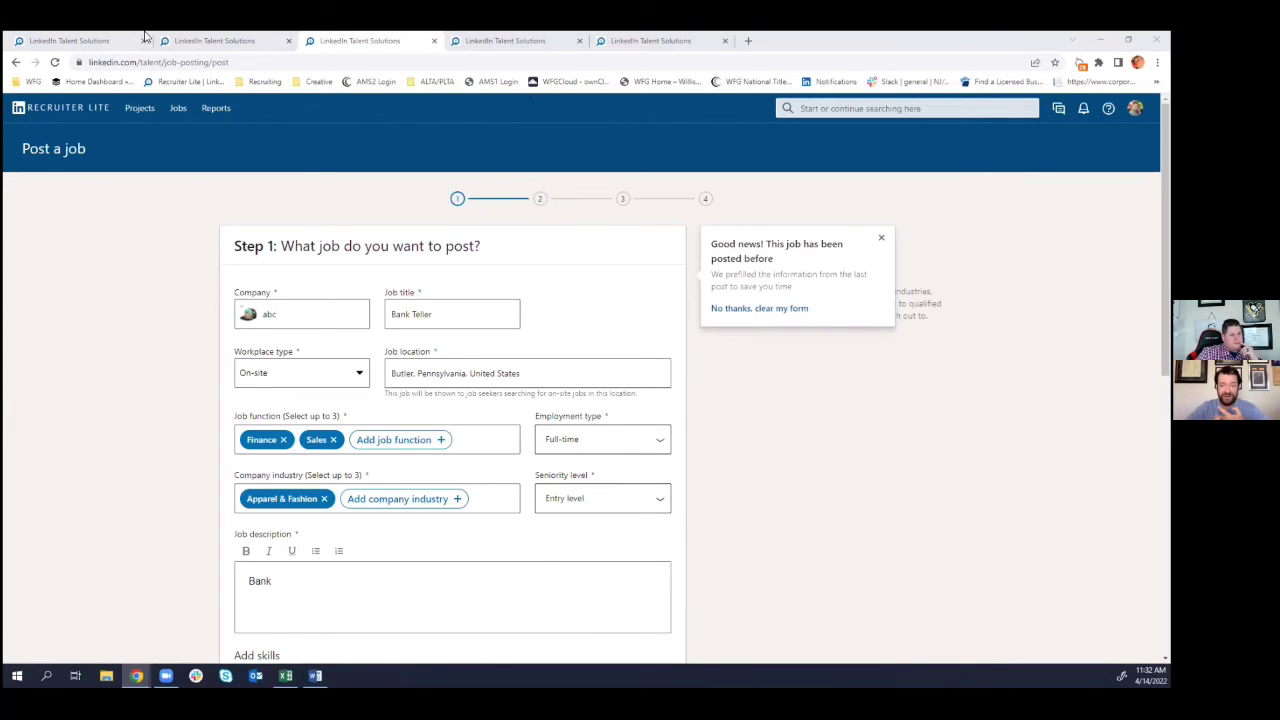
# - Open the 'Candidate Search Tool - Recruiter Lite' product page in a new tab
pyautogui.click(185, 81)
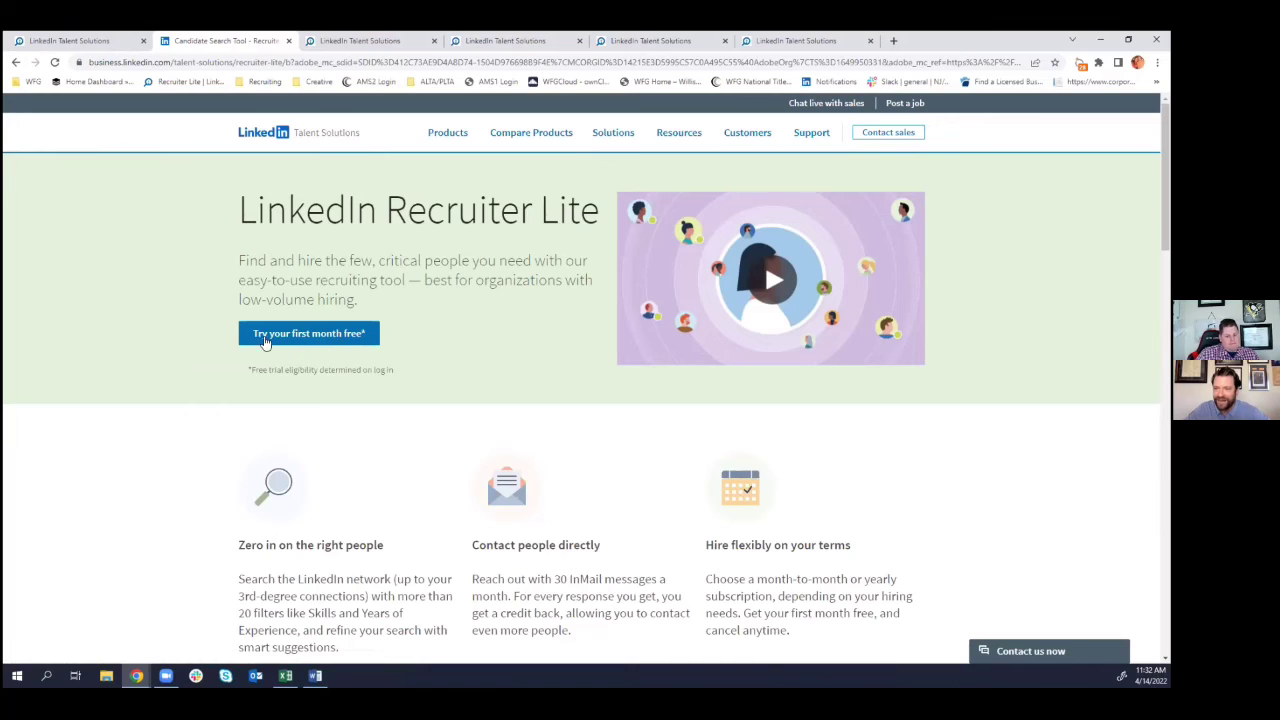
pyautogui.scroll(-1, 437, 349)
pyautogui.scroll(-2, 438, 351)
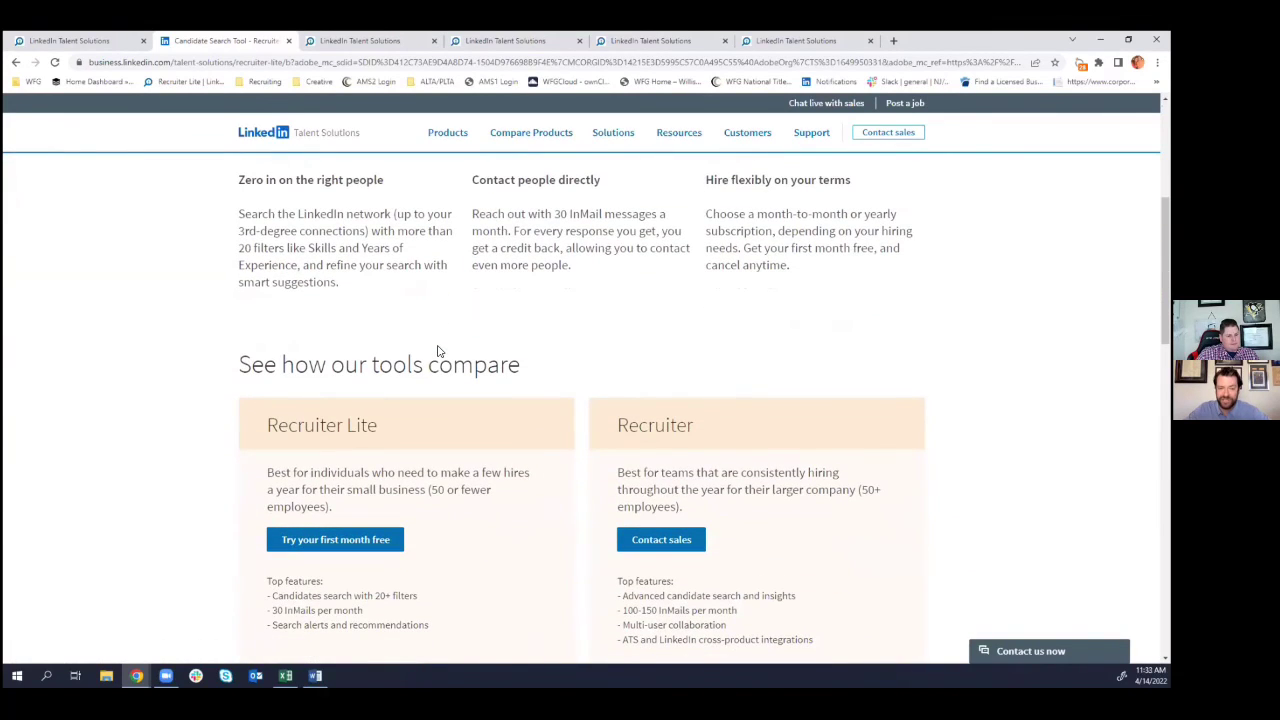
pyautogui.scroll(1, 437, 351)
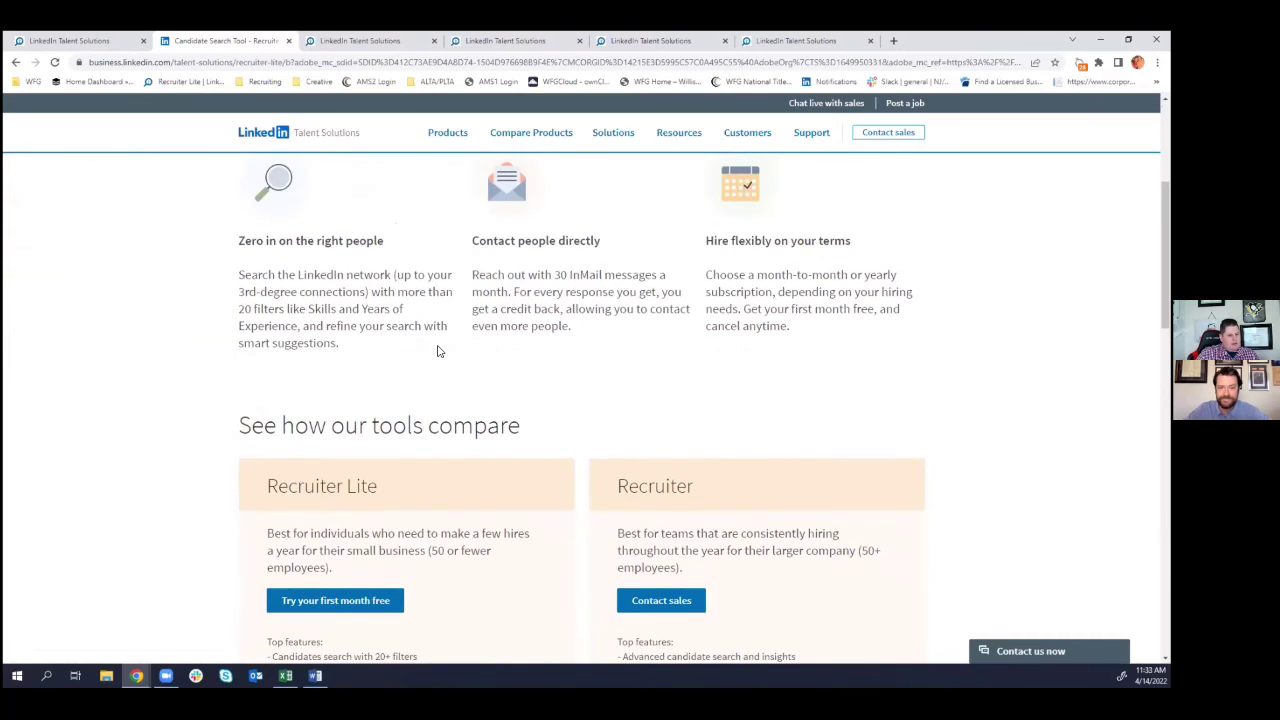
pyautogui.scroll(-1, 436, 350)
pyautogui.scroll(3, 436, 349)
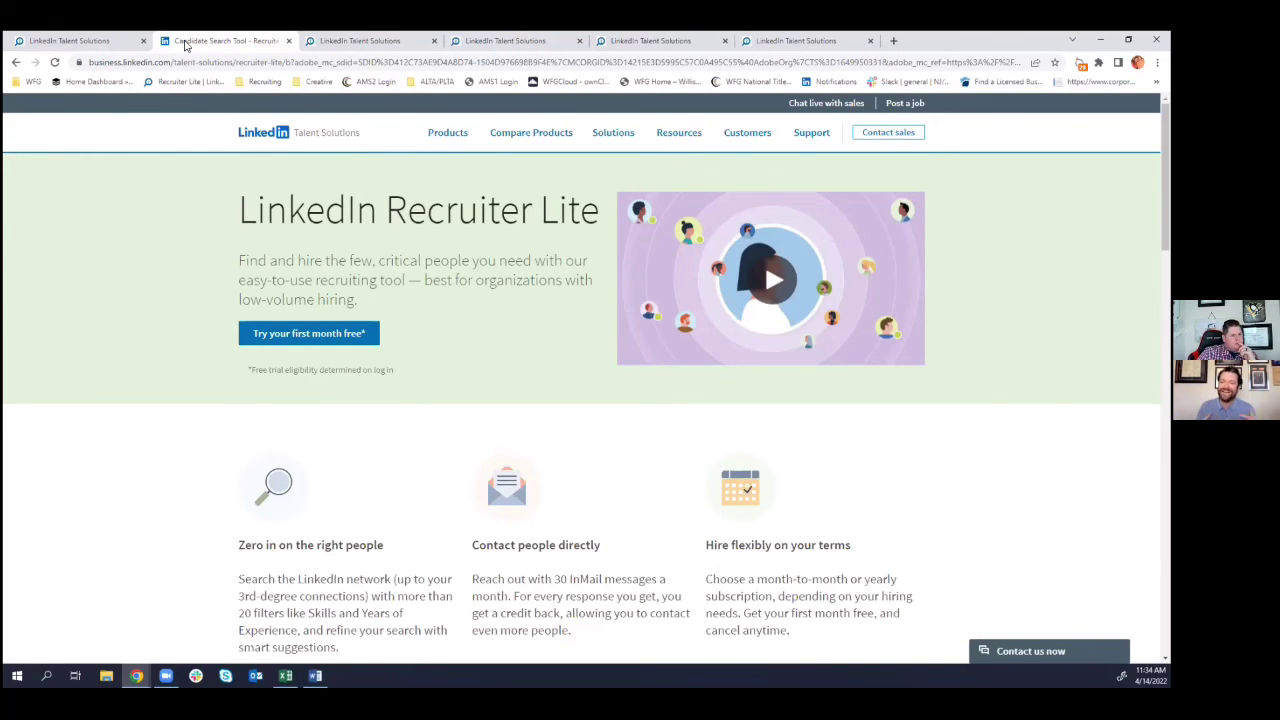
# - Return to the Sam MTD project pipeline showing its 33 uncontacted active candidates
pyautogui.click(80, 41)
pyautogui.moveTo(193, 110)
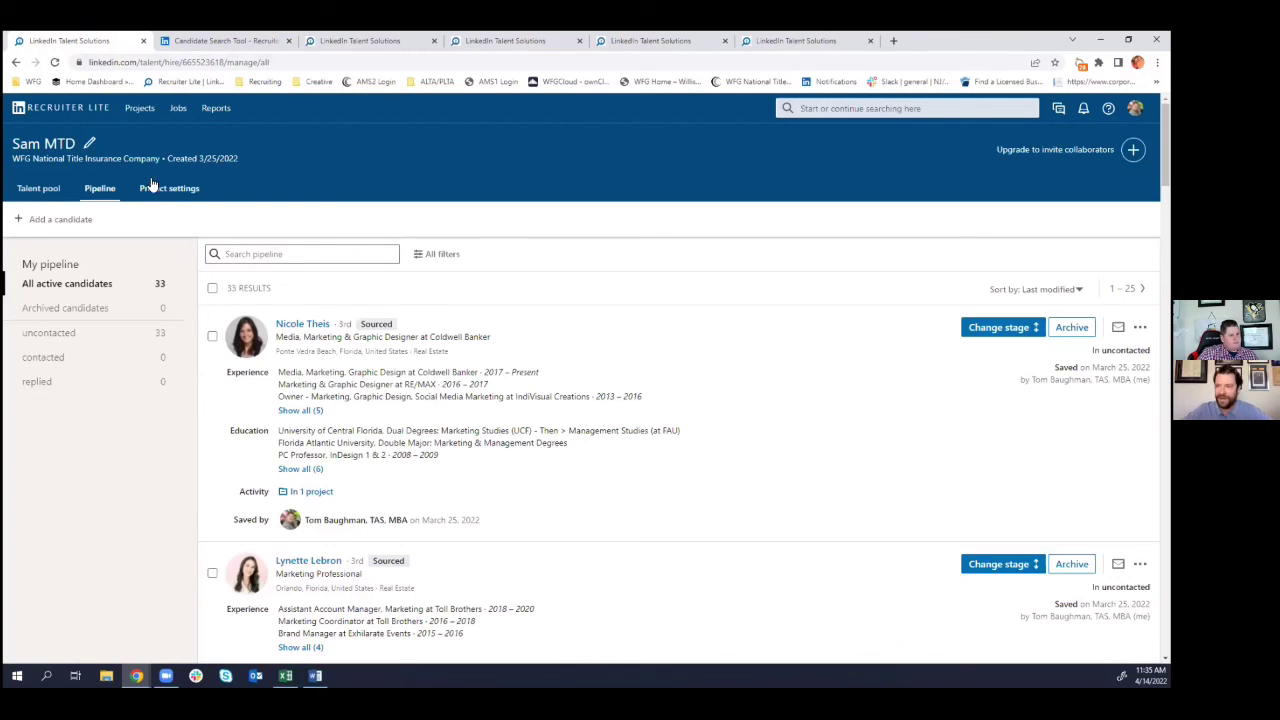
# - Browse the Sam MTD talent pool's 85K+ Florida Real Estate results and check a candidate's 27 connections
pyautogui.click(50, 190)
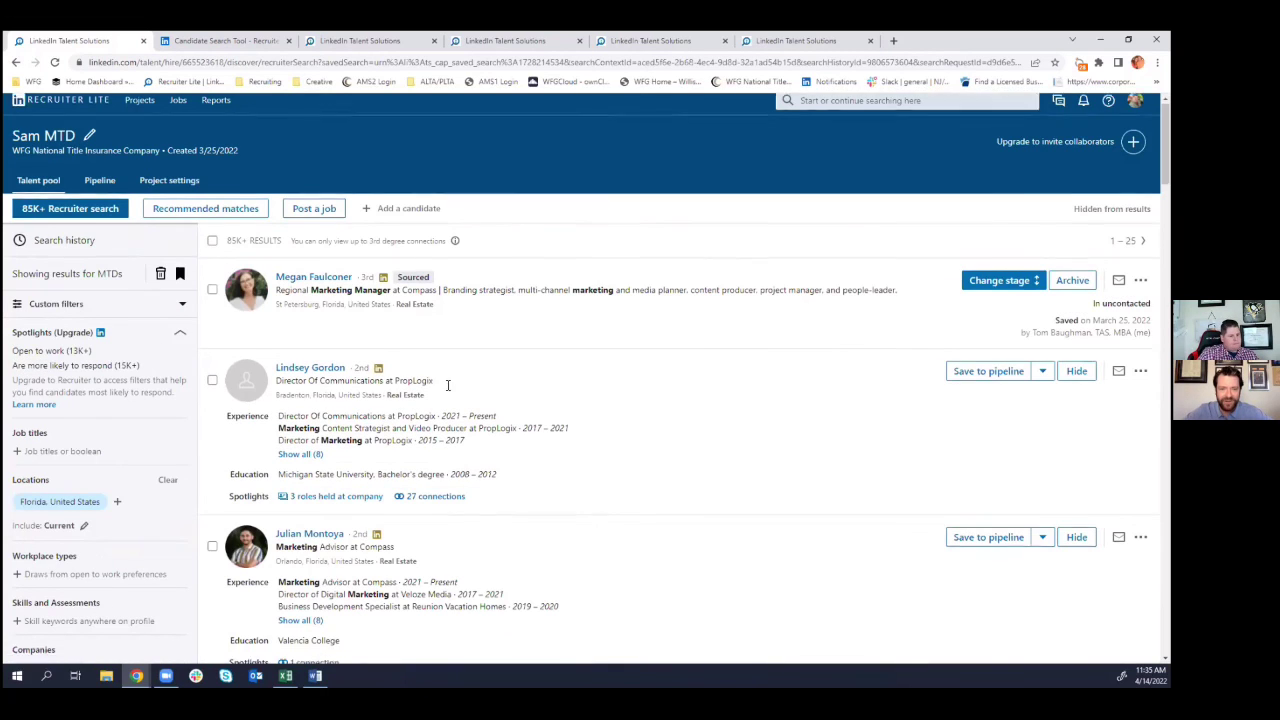
pyautogui.scroll(-2, 448, 390)
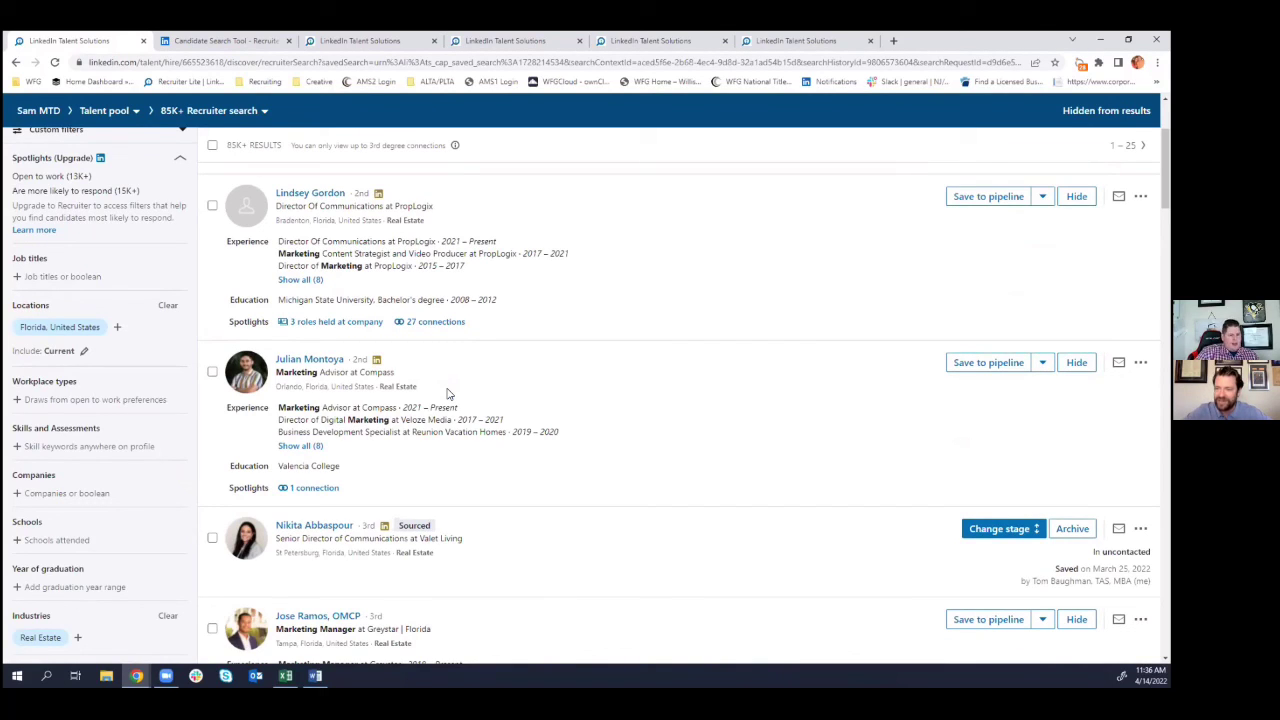
pyautogui.scroll(1, 448, 393)
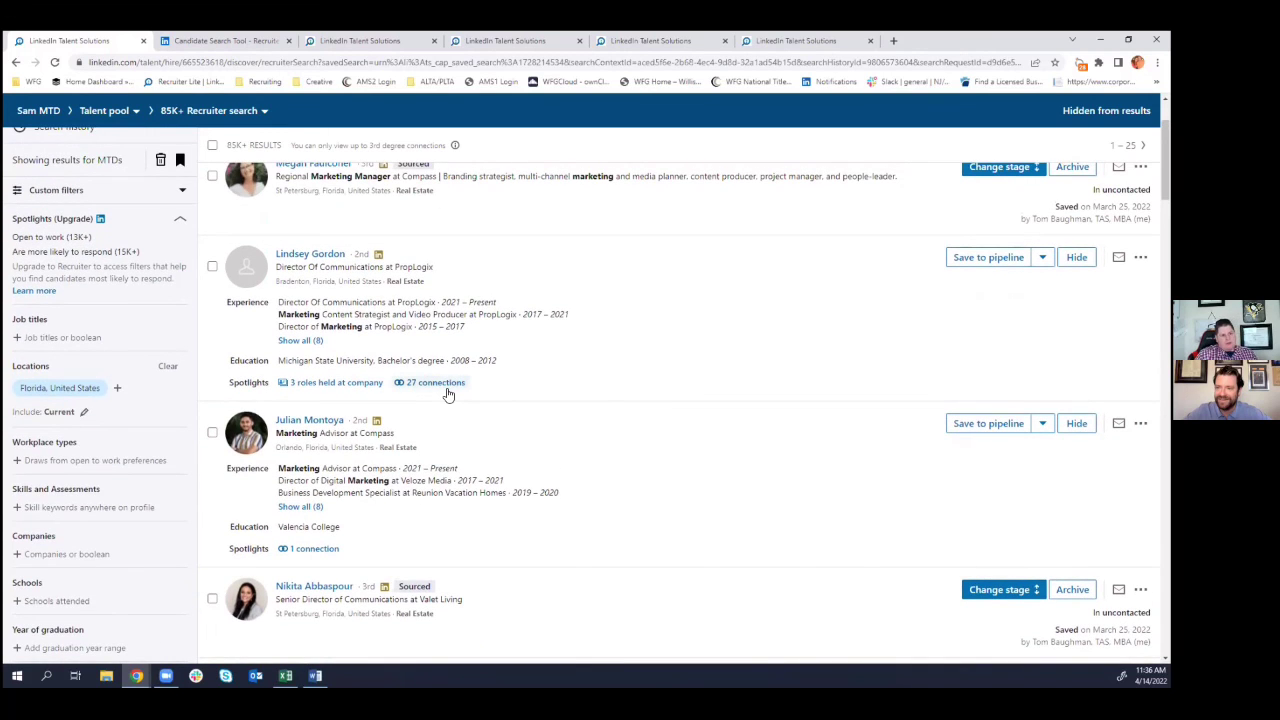
pyautogui.moveTo(448, 393)
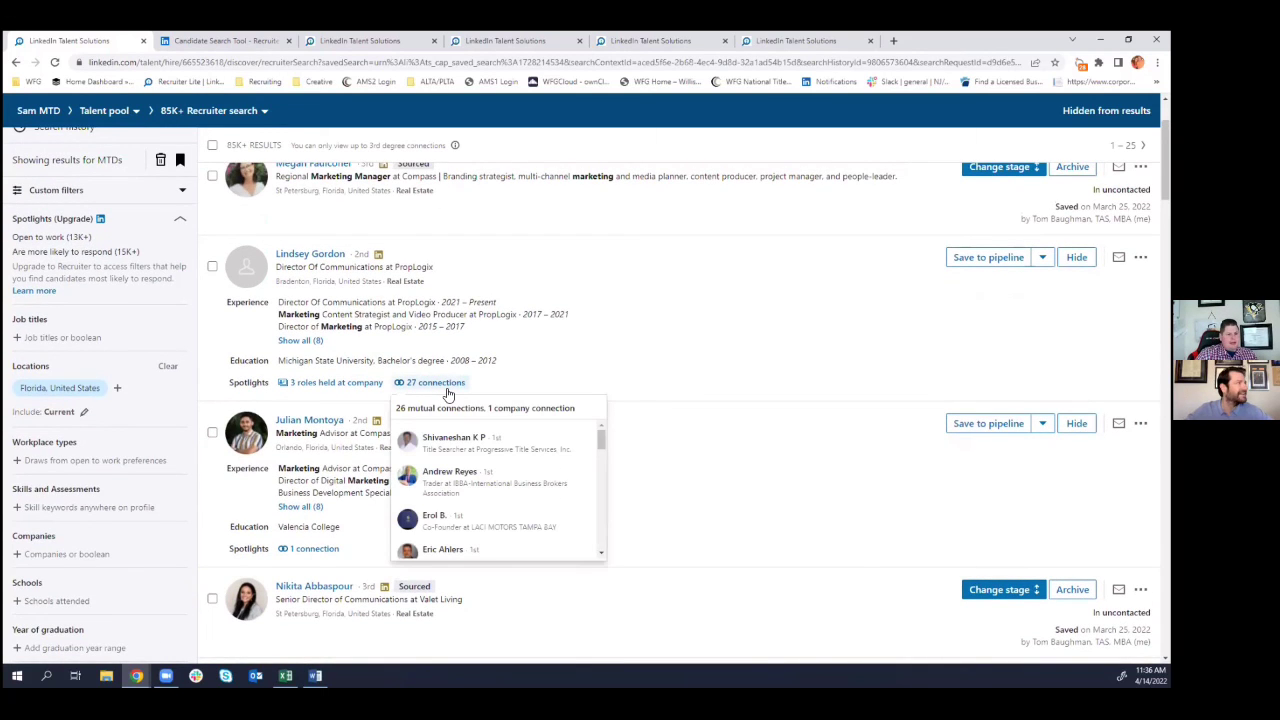